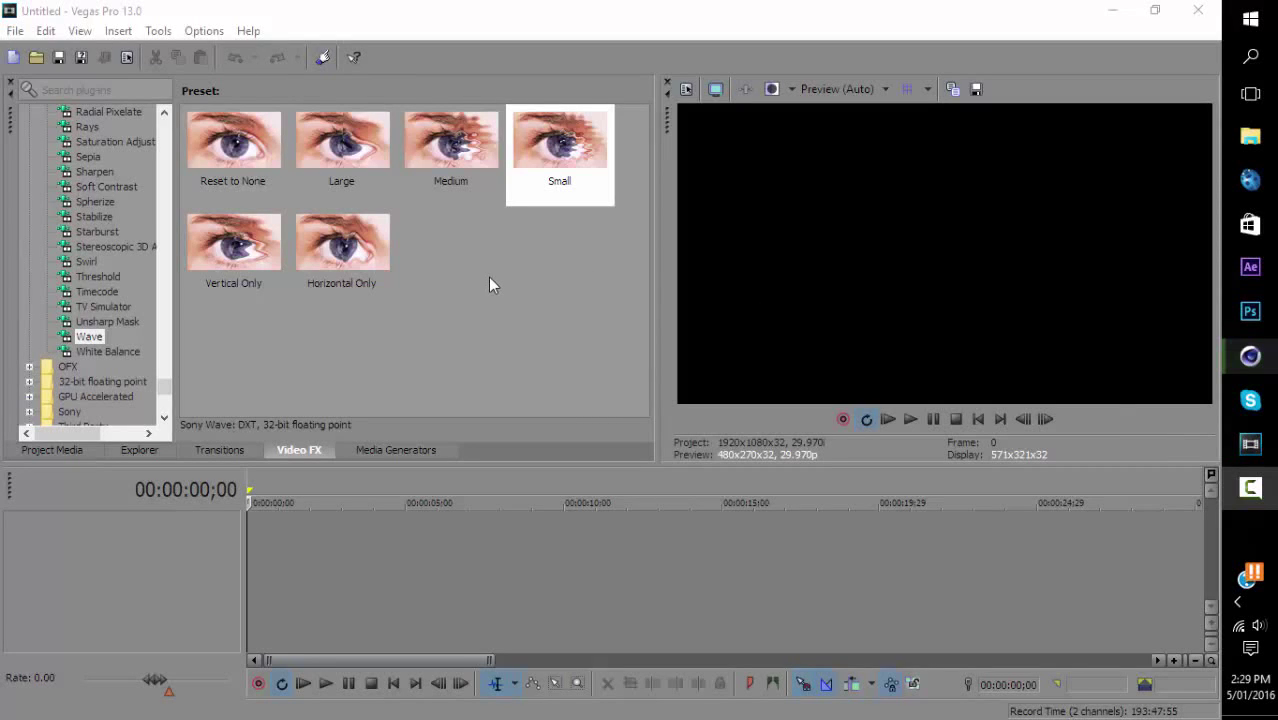
Open the File menu in the empty Vegas Pro project.
click(12, 32)
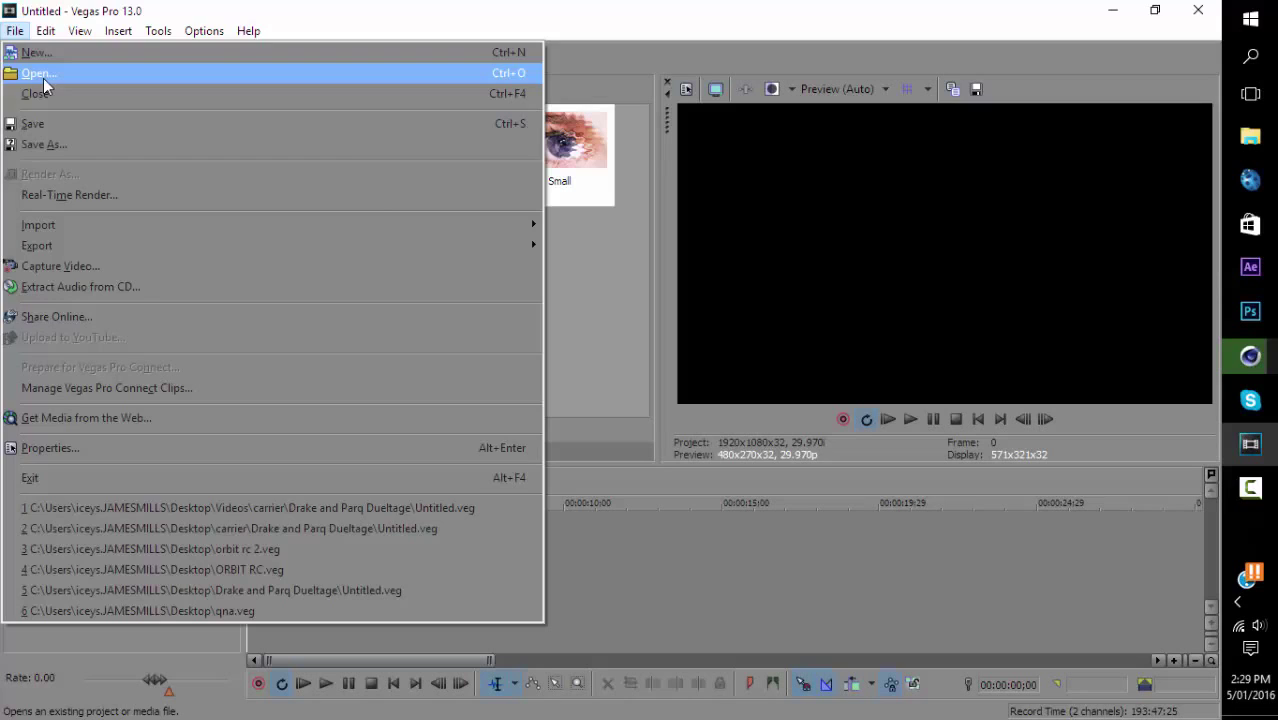
Open Untitled.veg from Desktop > Videos > carrier > Drake and Parq Dueltage, ignoring all missing files.
click(43, 78)
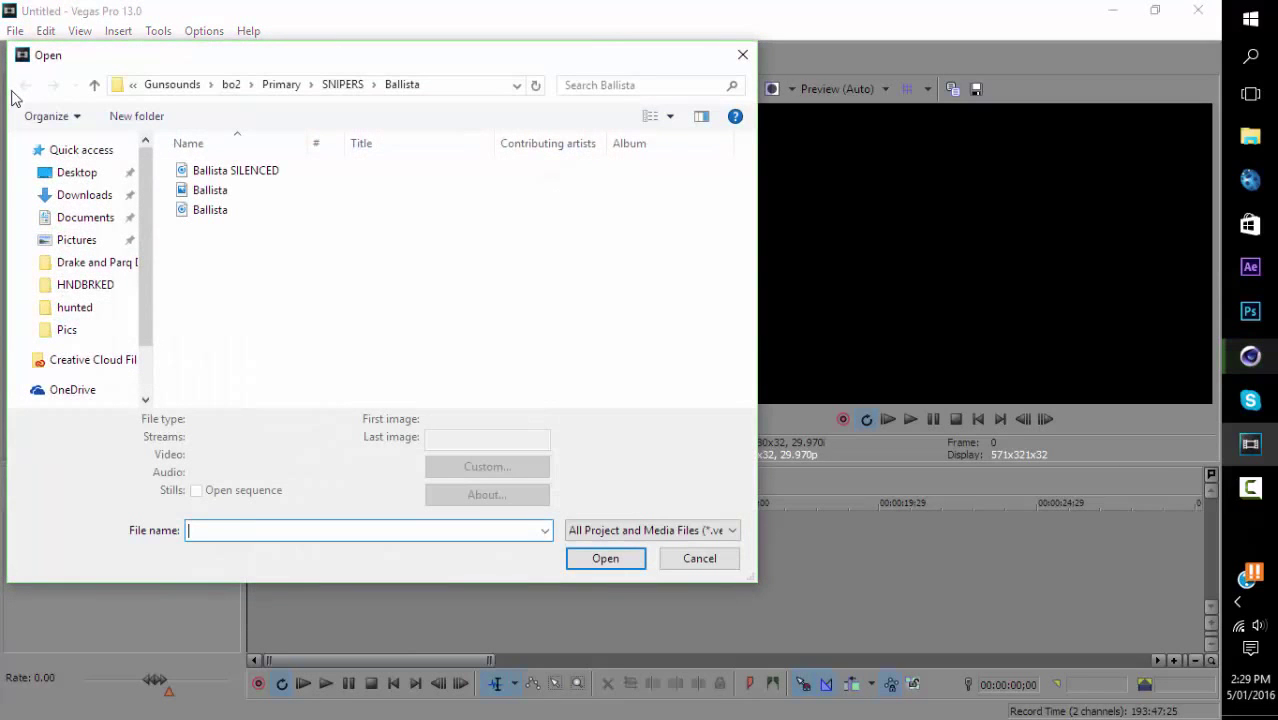
click(98, 176)
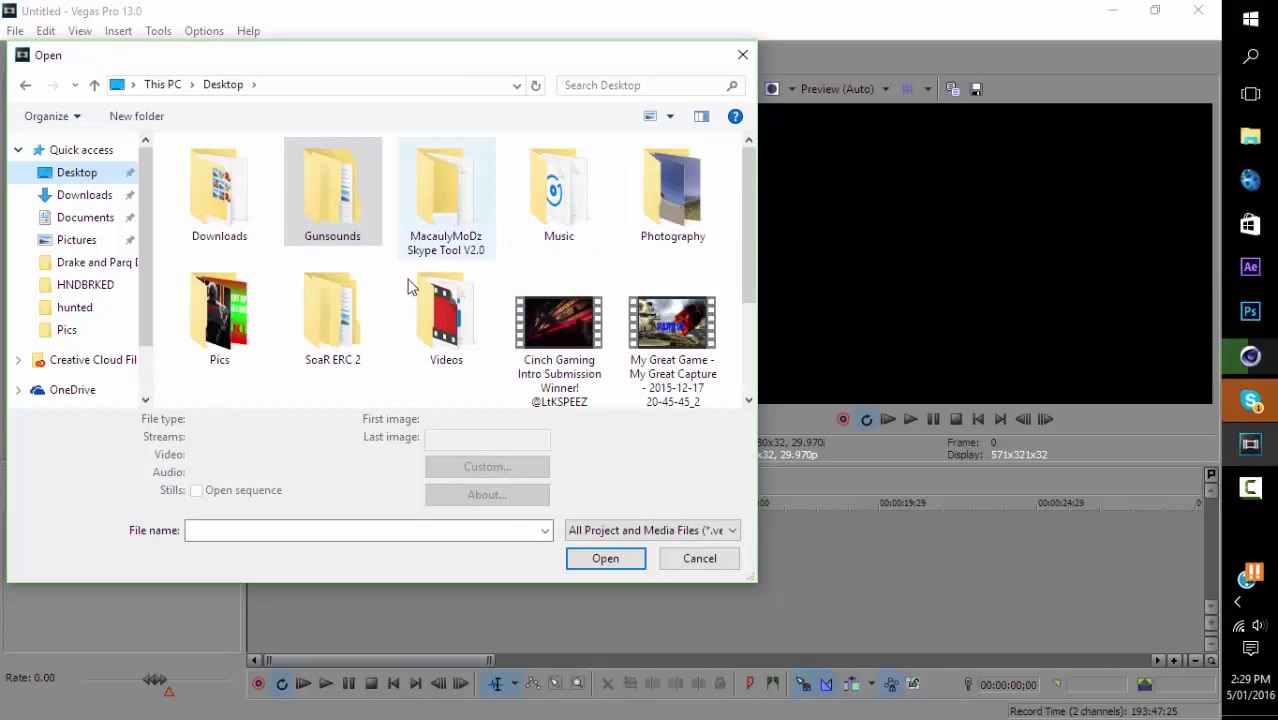
double_click(440, 305)
click(243, 190)
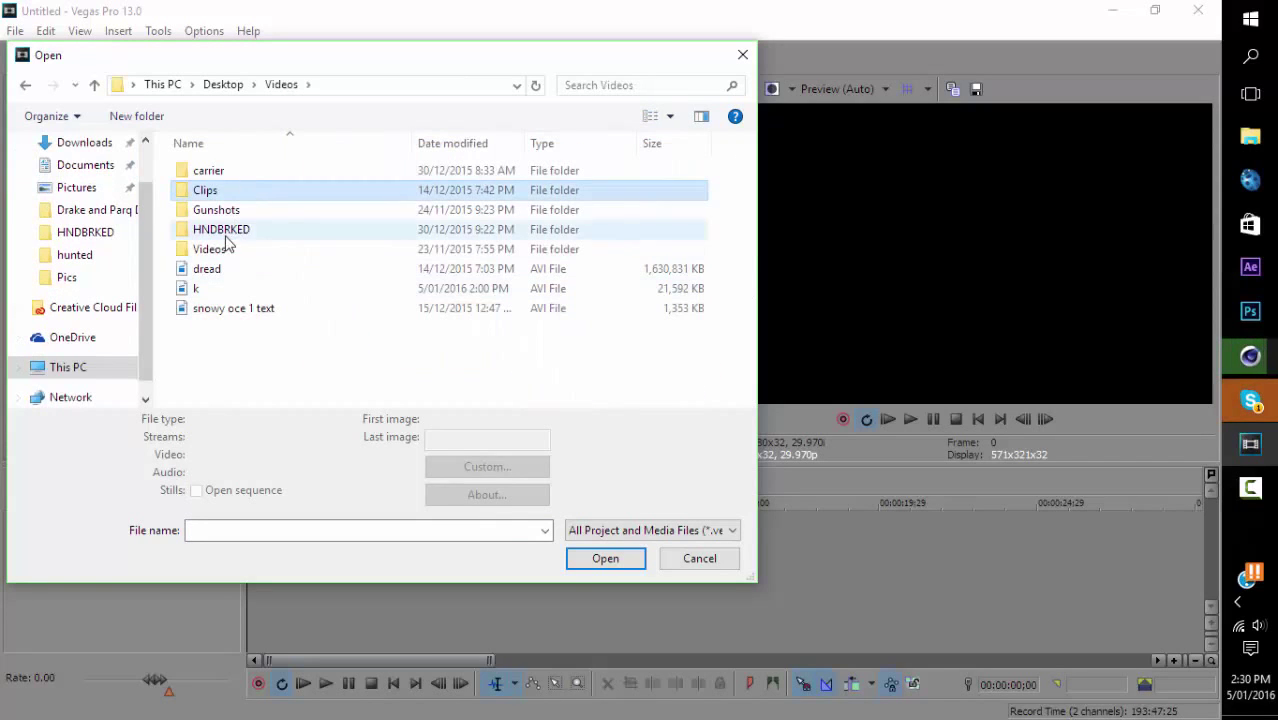
double_click(243, 170)
double_click(245, 170)
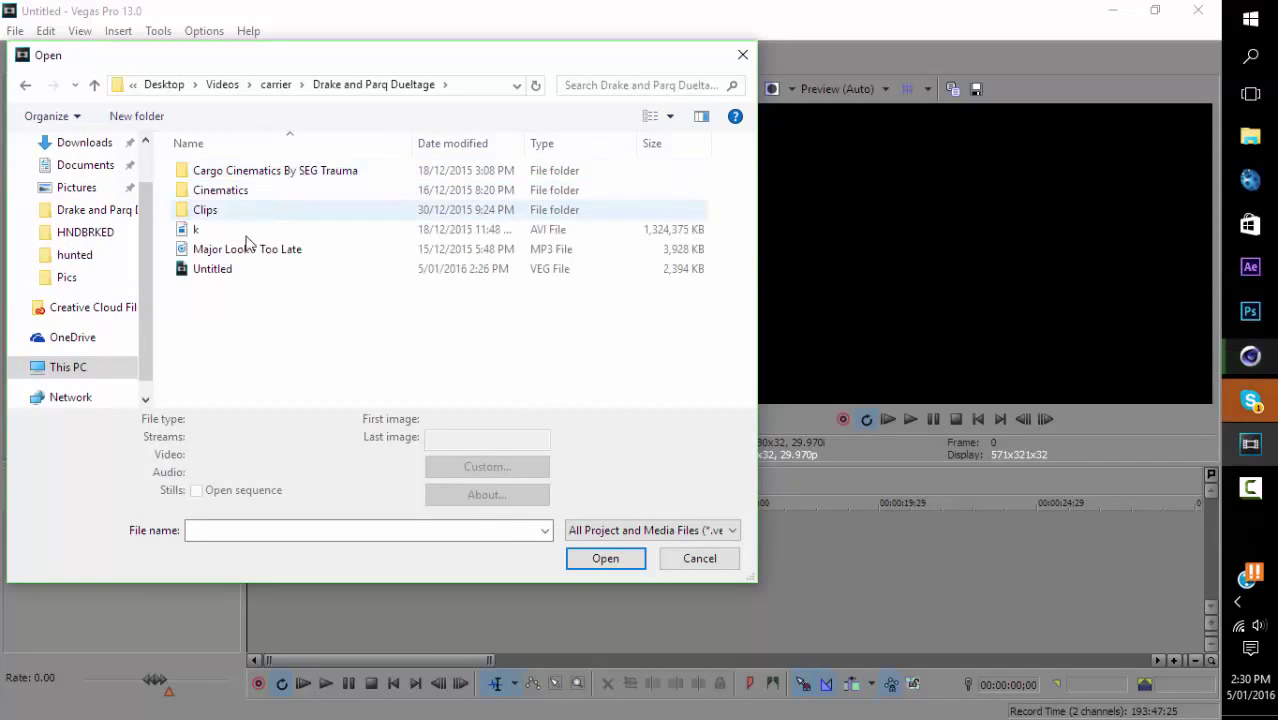
double_click(212, 269)
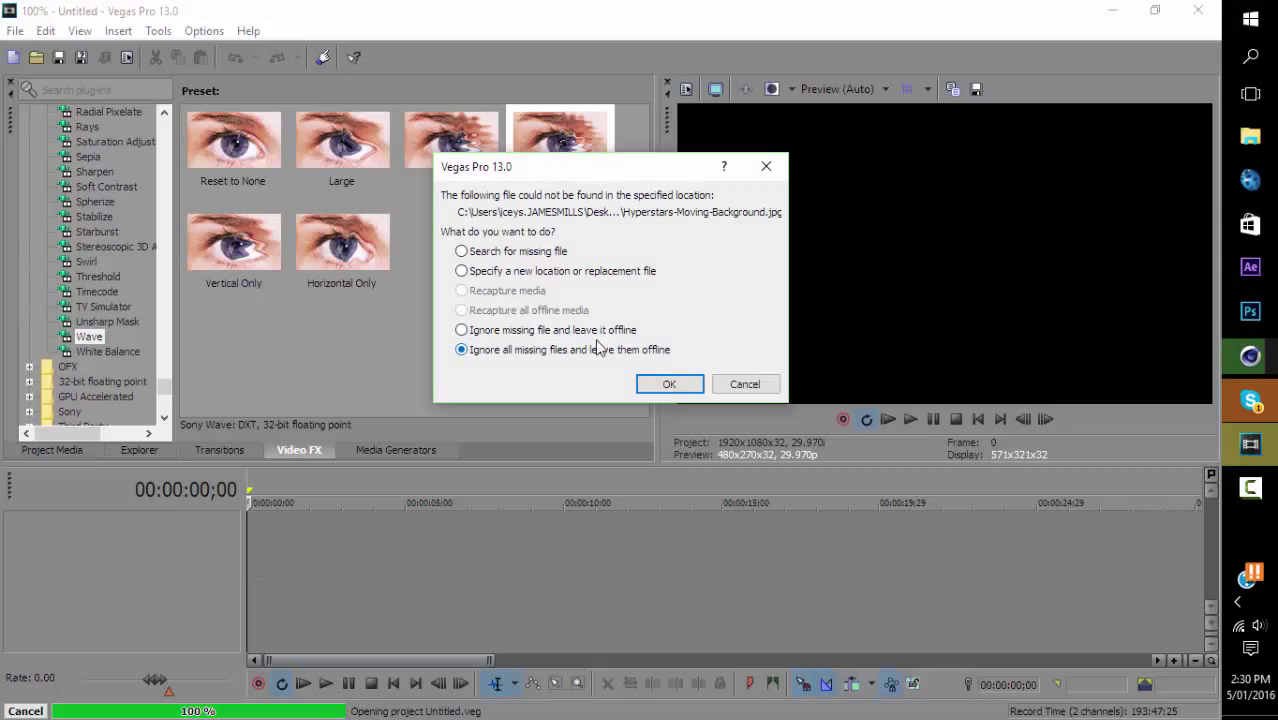
click(670, 384)
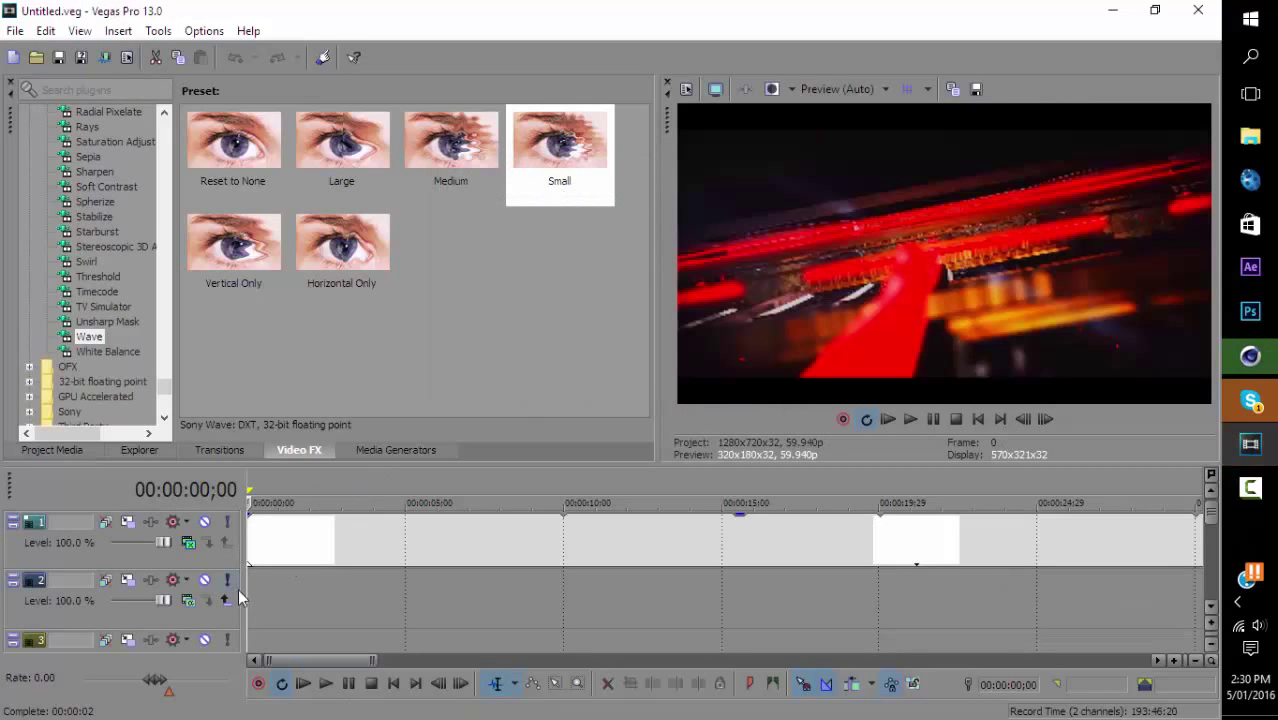
Play the edit at faster speed and jump to the scope zoom section.
key(space)
key(m)
key(m)
key(m)
key(m)
key(m)
key(m)
key(m)
key(m)
key(m)
key(m)
key(m)
key(m)
key(m)
key(m)
key(m)
key(m)
key(m)
key(m)
key(m)
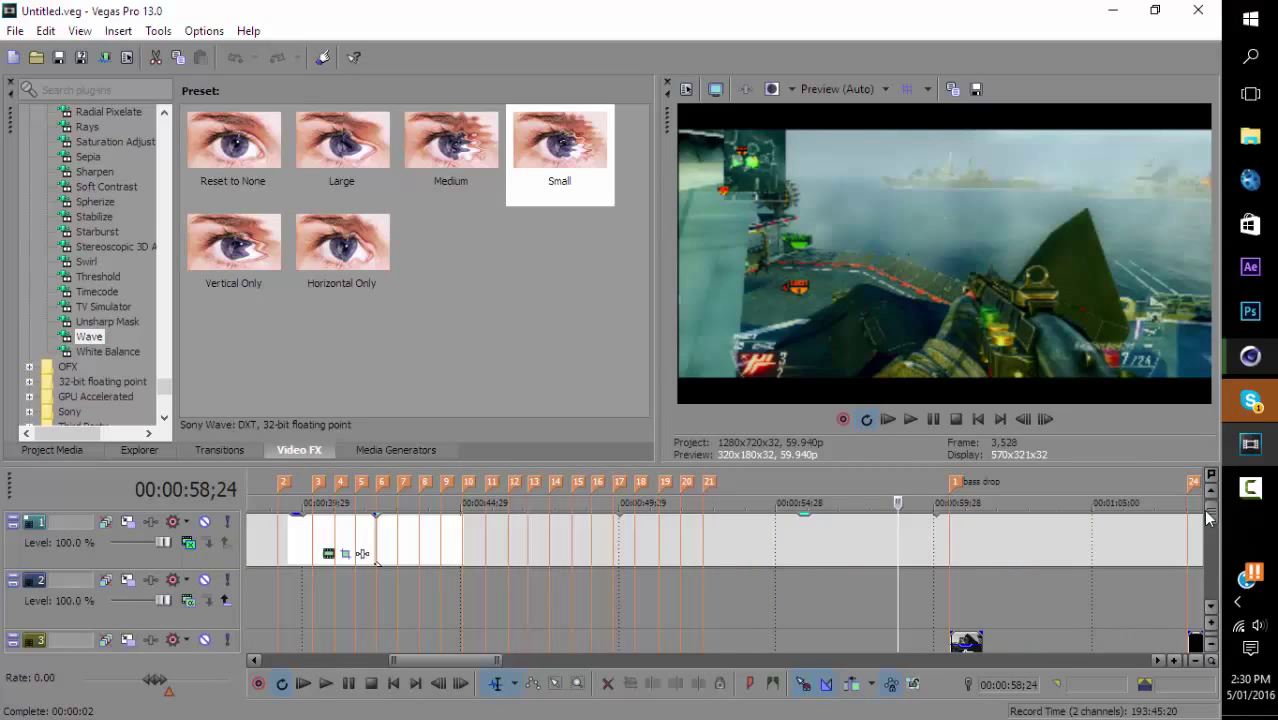
scroll(1218, 542, down, 2)
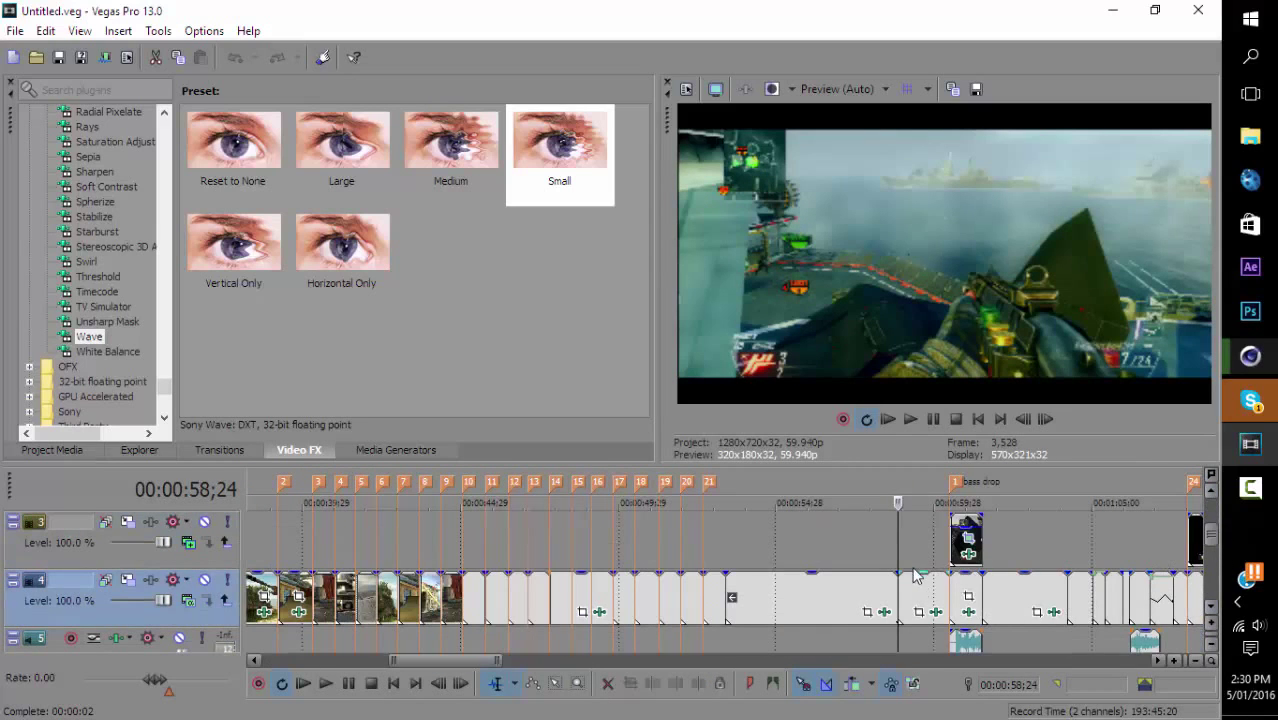
drag(895, 553, 618, 555)
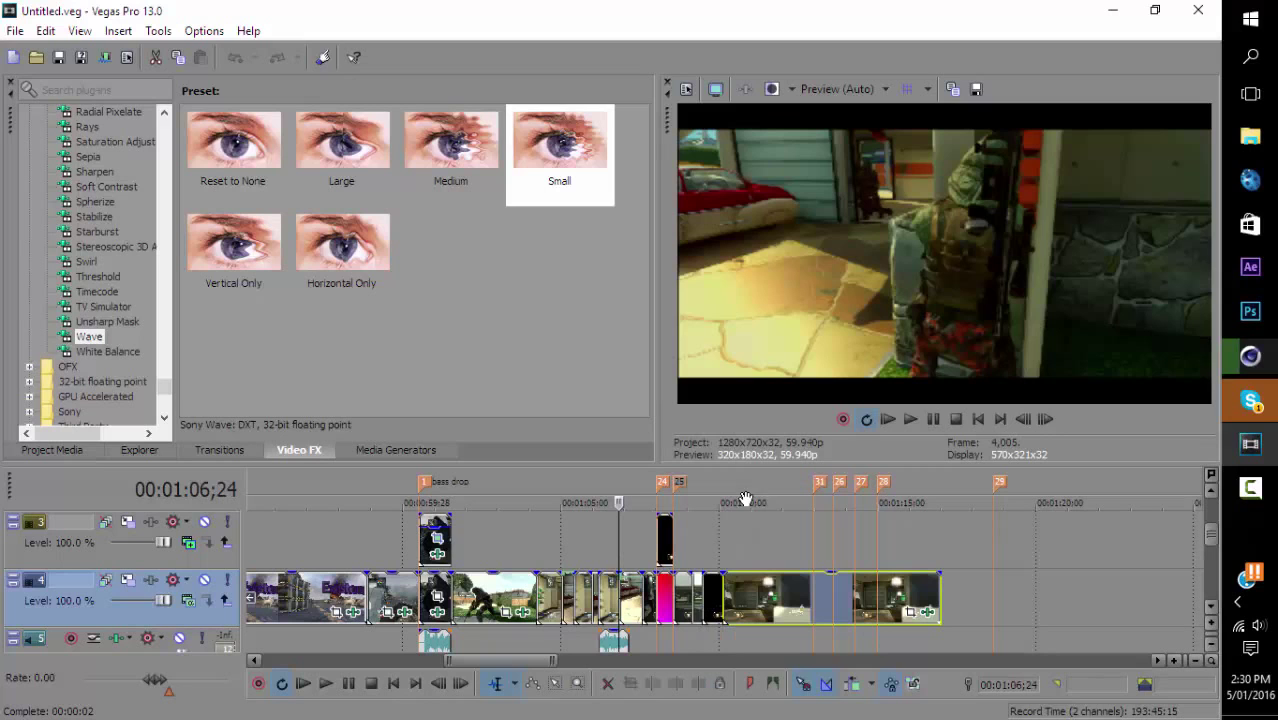
Step frame by frame forward and back through the circle-masked scope zoom.
click(1045, 420)
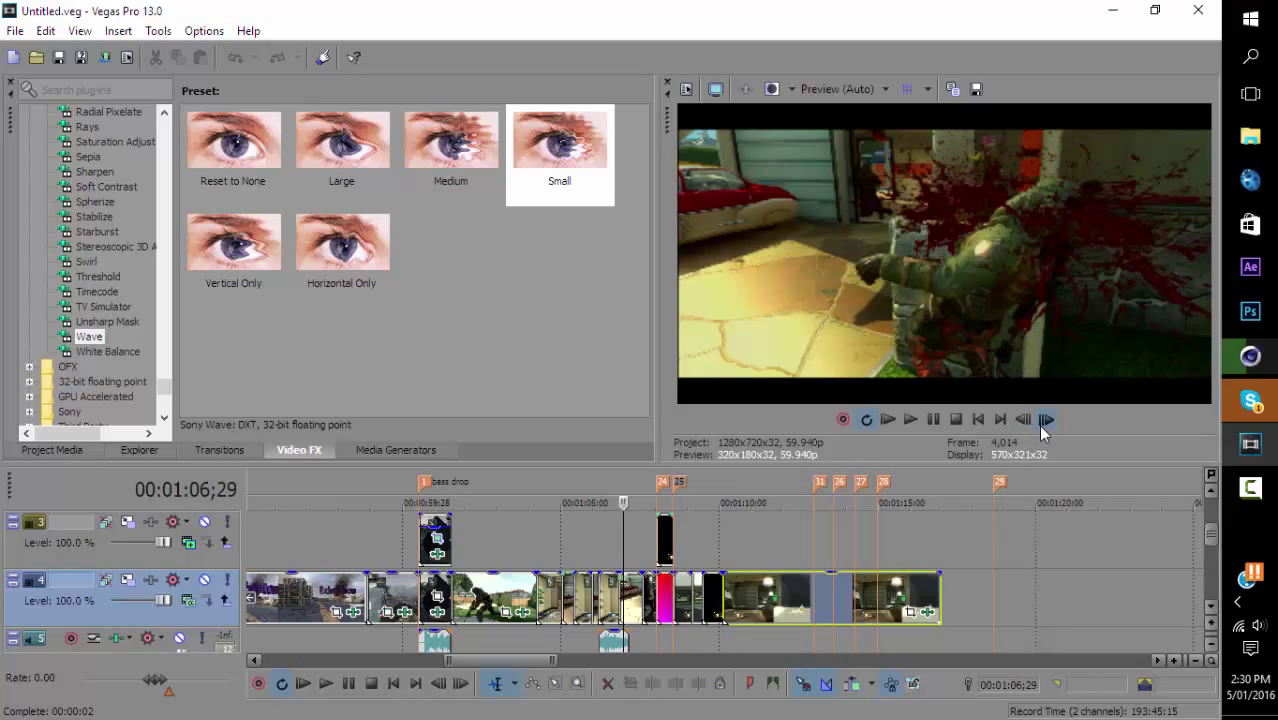
click(1045, 420)
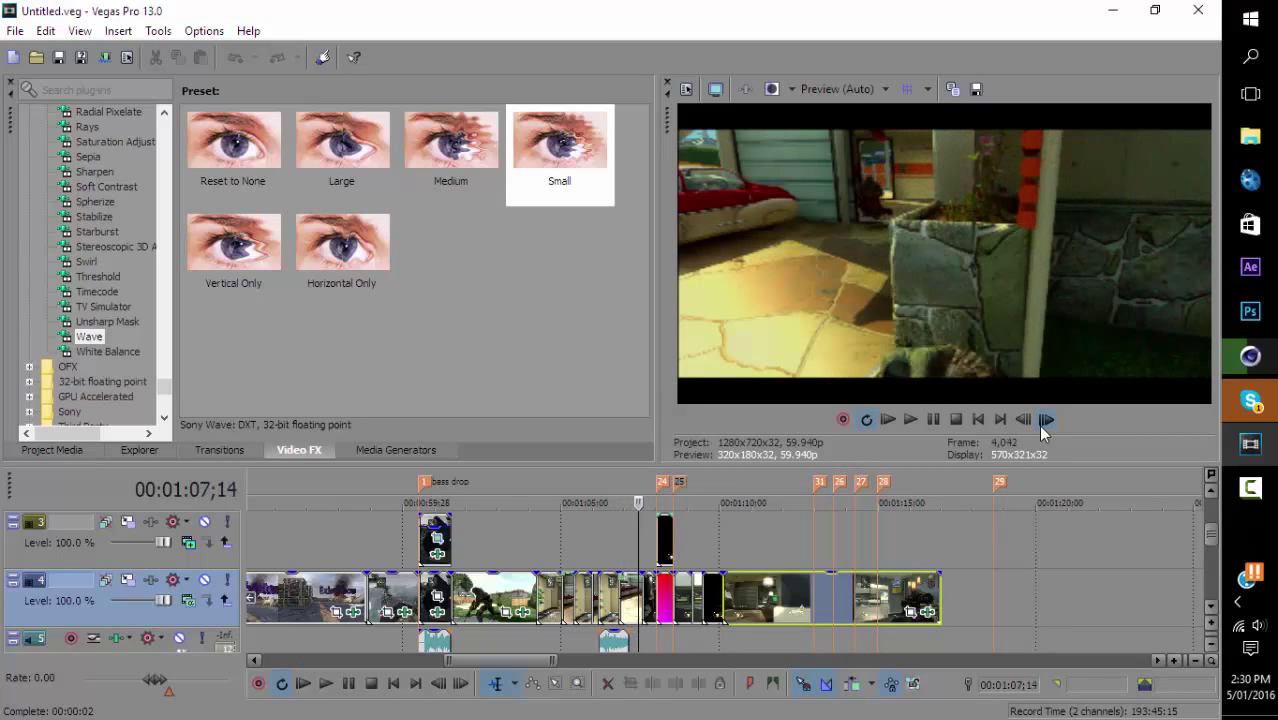
click(1045, 420)
click(1045, 420)
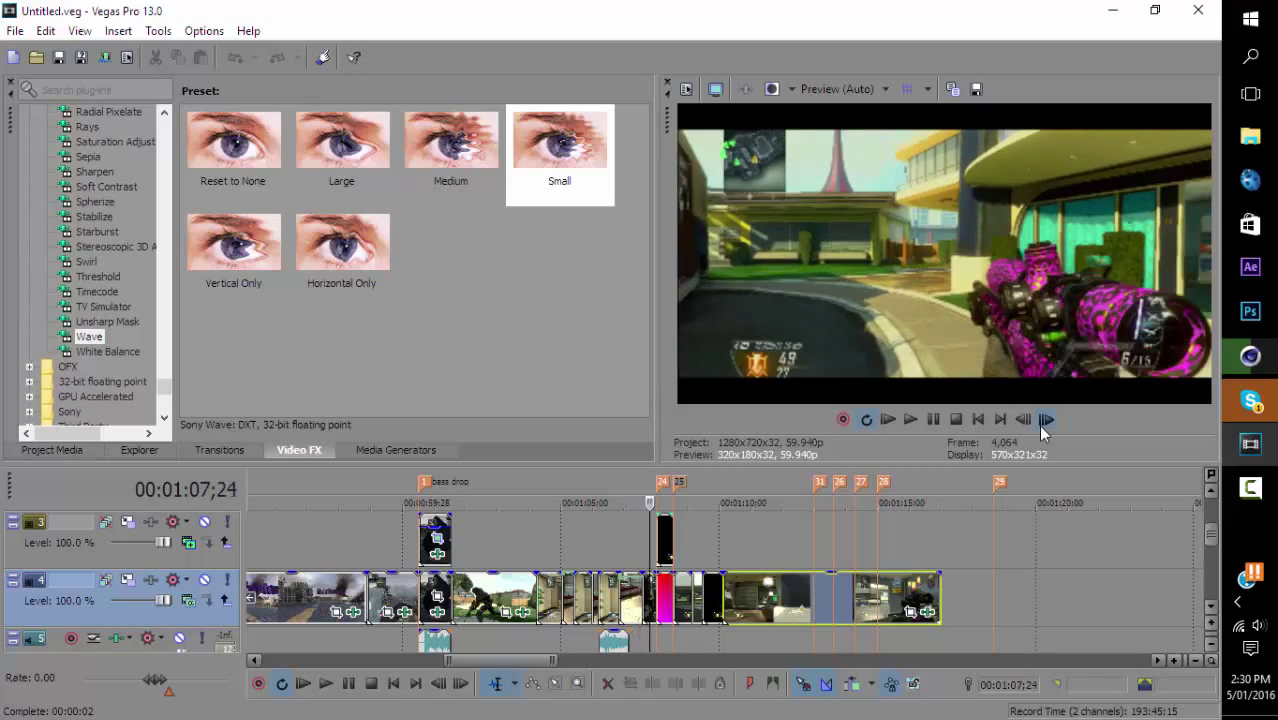
click(1045, 420)
click(1045, 420)
click(1045, 420)
click(1045, 420)
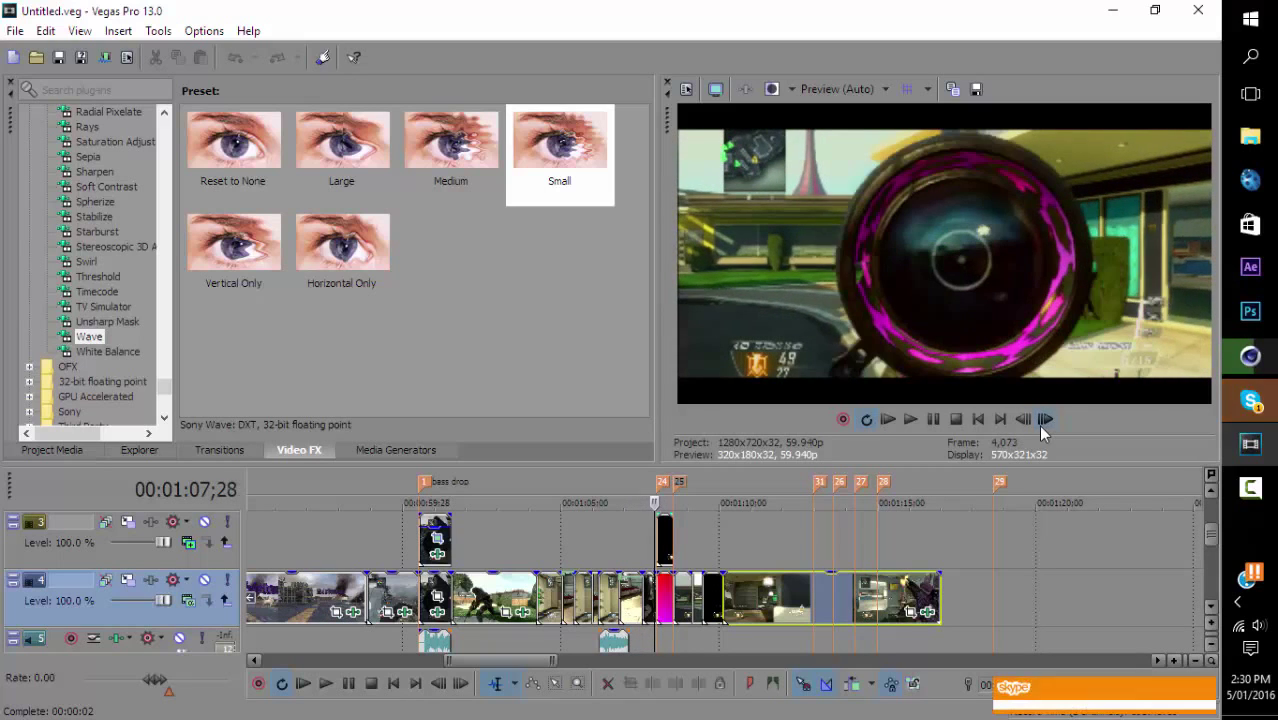
click(1045, 420)
click(1045, 420)
click(1045, 420)
click(1045, 420)
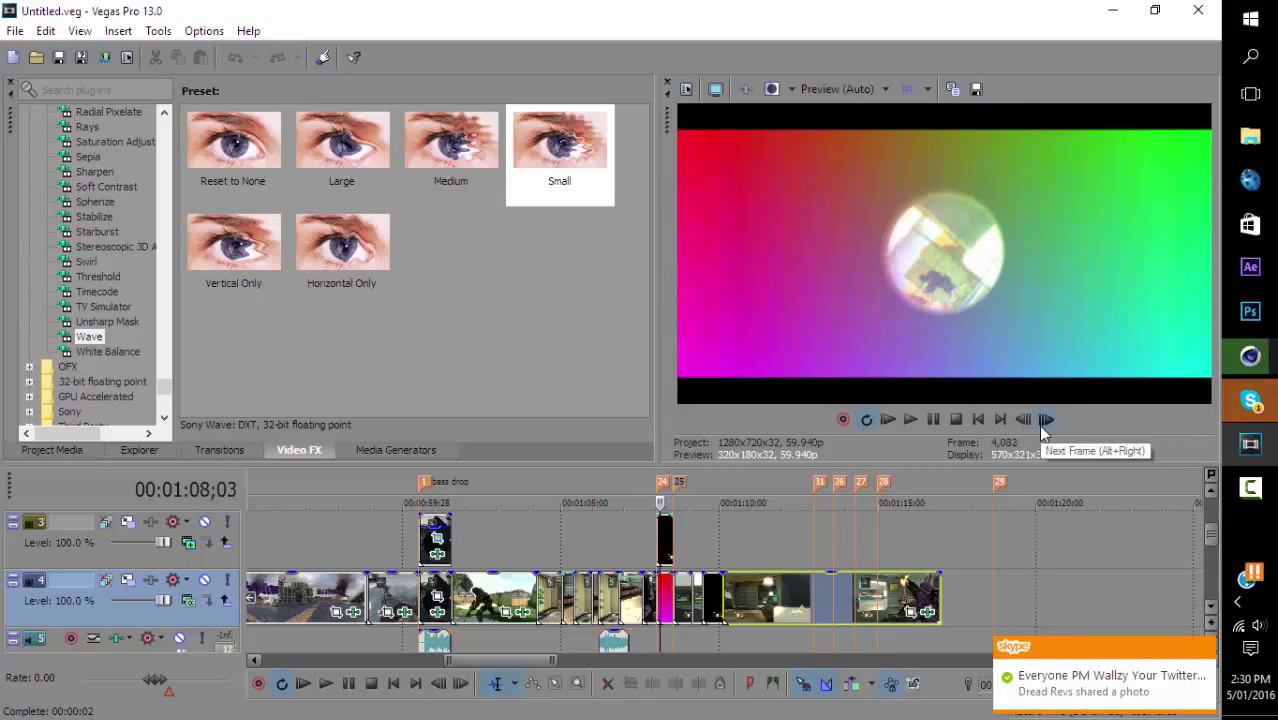
click(1045, 420)
click(1045, 420)
click(1045, 420)
click(1045, 420)
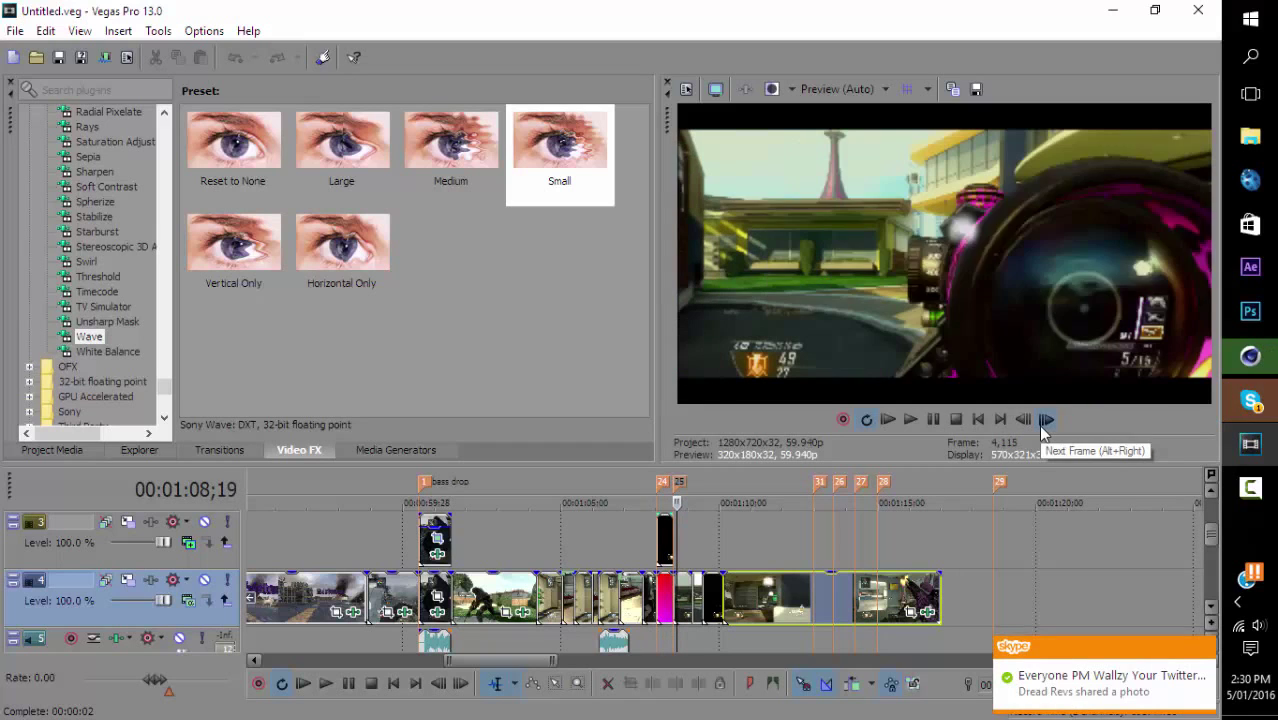
click(1045, 420)
click(1023, 420)
click(1023, 420)
click(1023, 420)
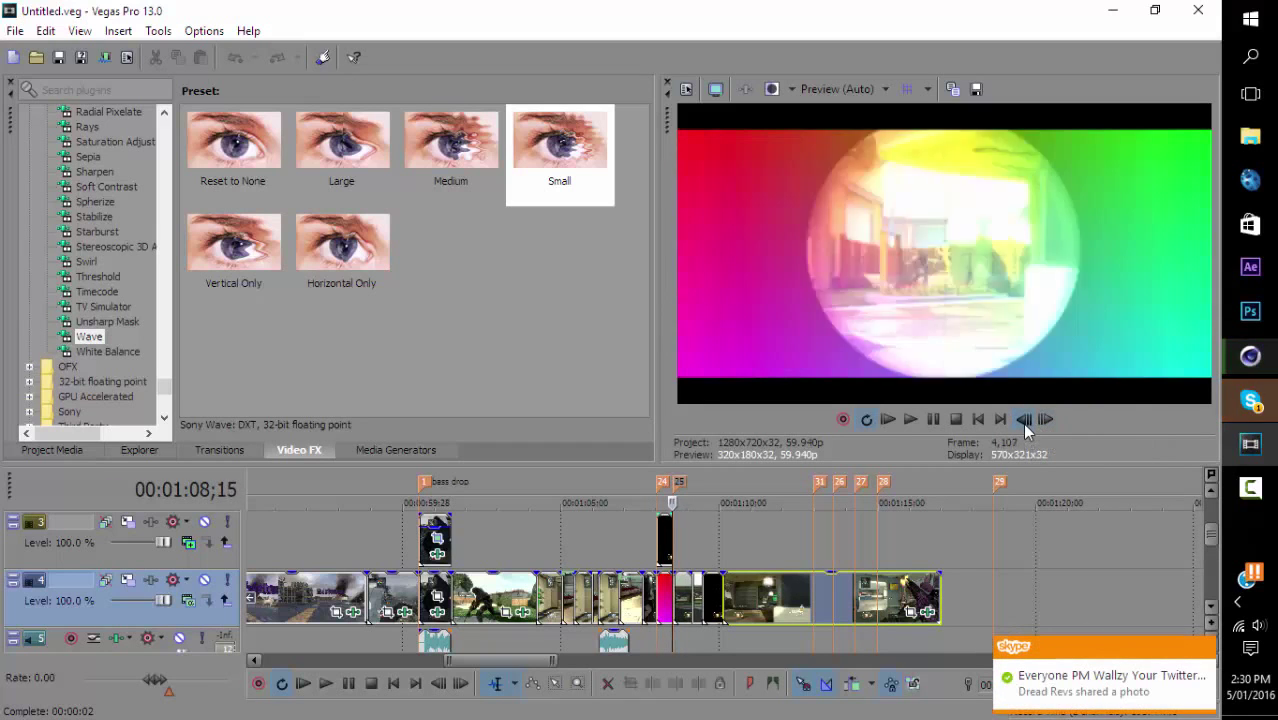
click(1023, 420)
click(1023, 420)
click(1023, 420)
click(1023, 420)
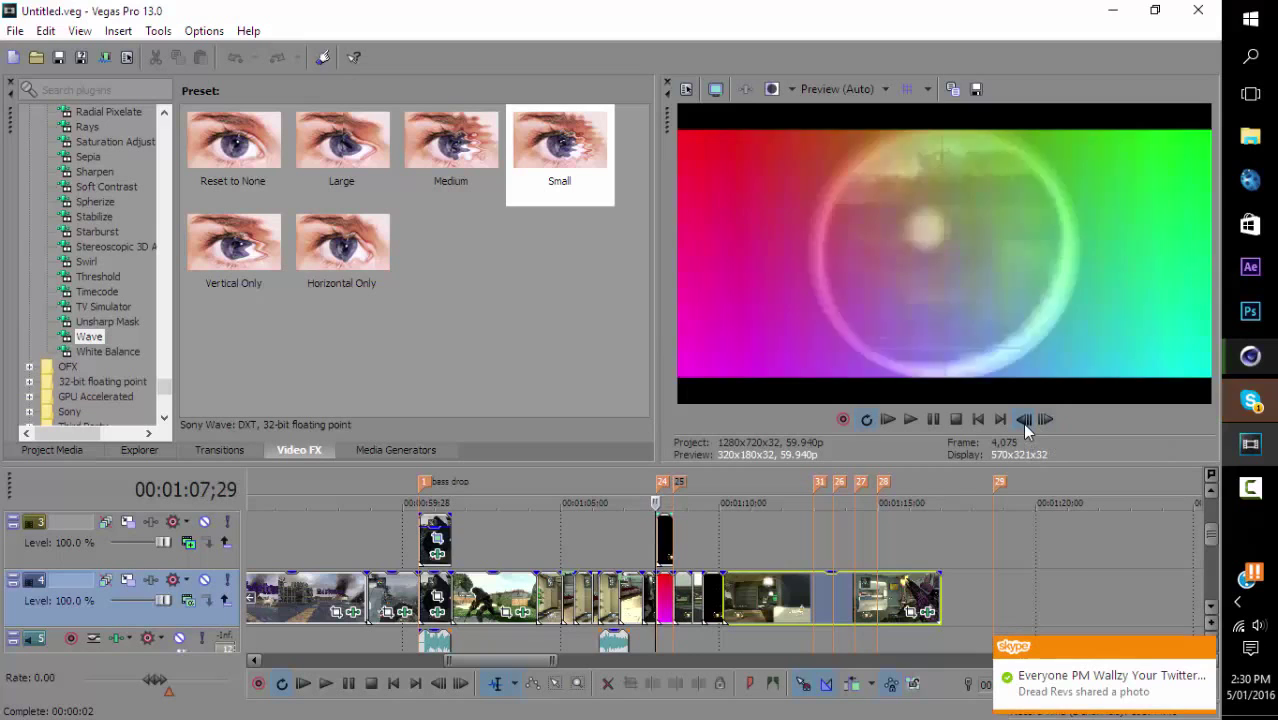
click(1023, 420)
click(1045, 420)
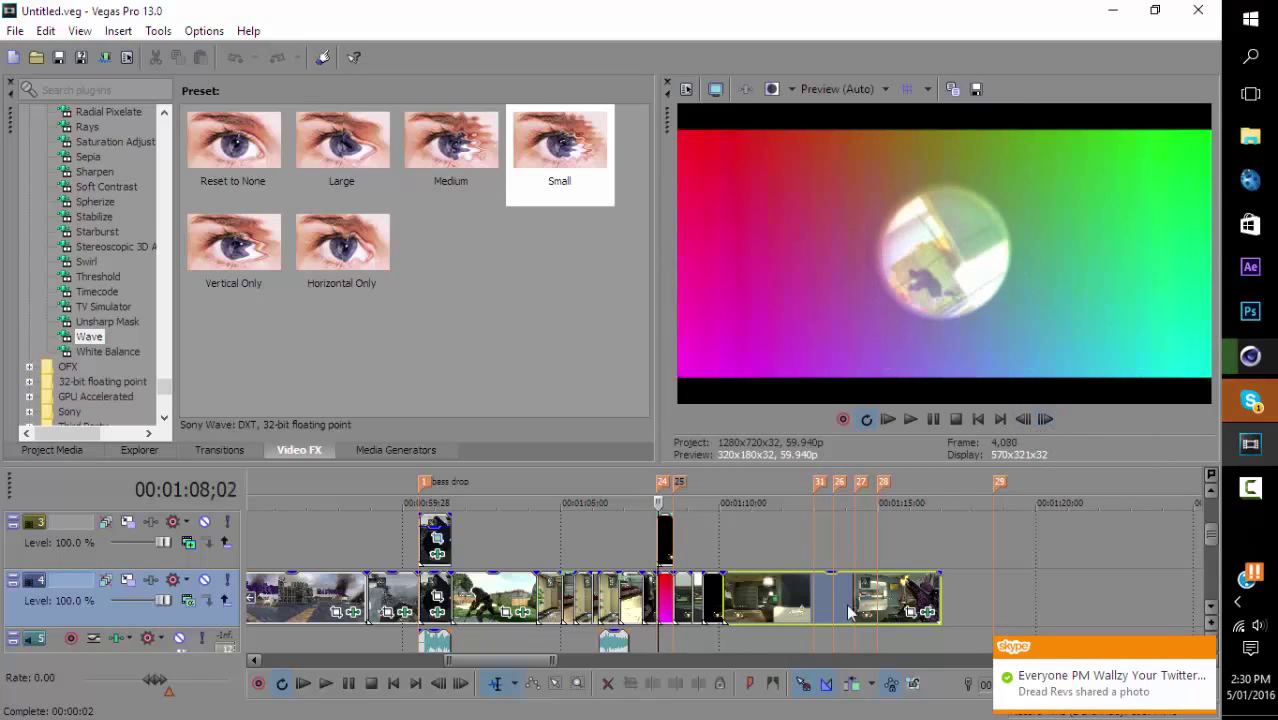
Start a new empty 1920x1080, 29.970 fps project with the default settings.
click(14, 30)
click(40, 50)
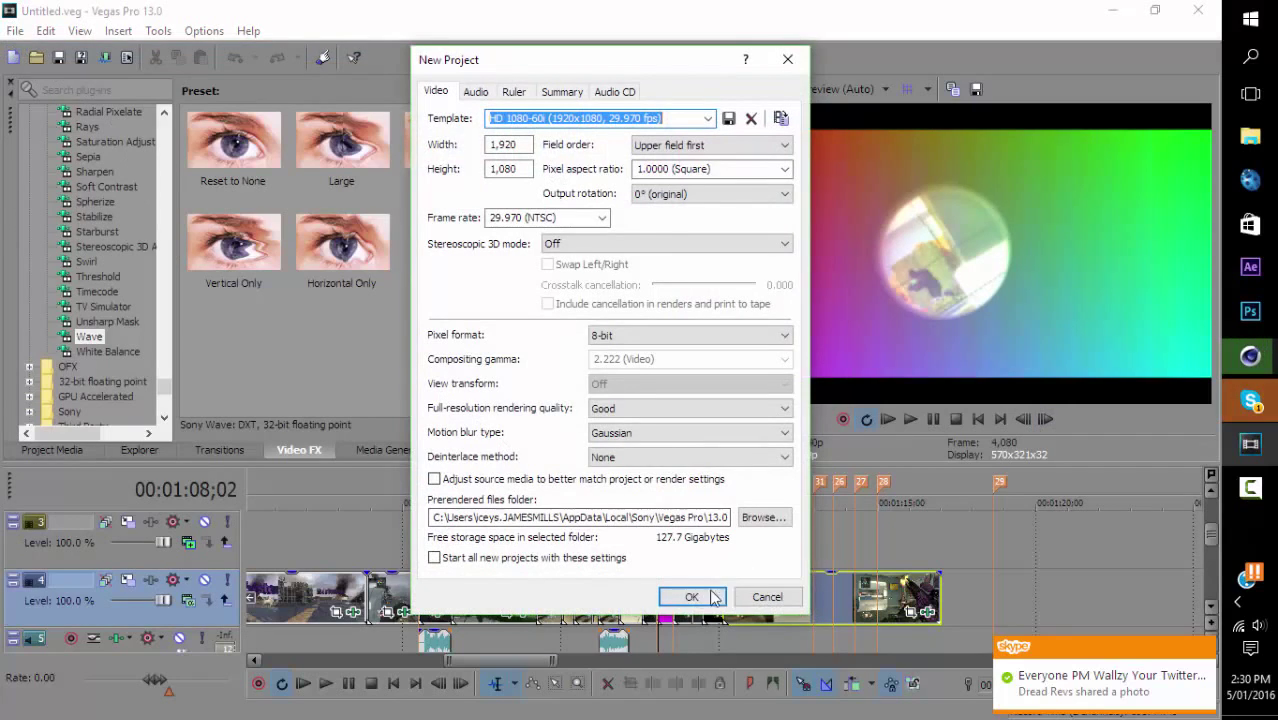
click(691, 597)
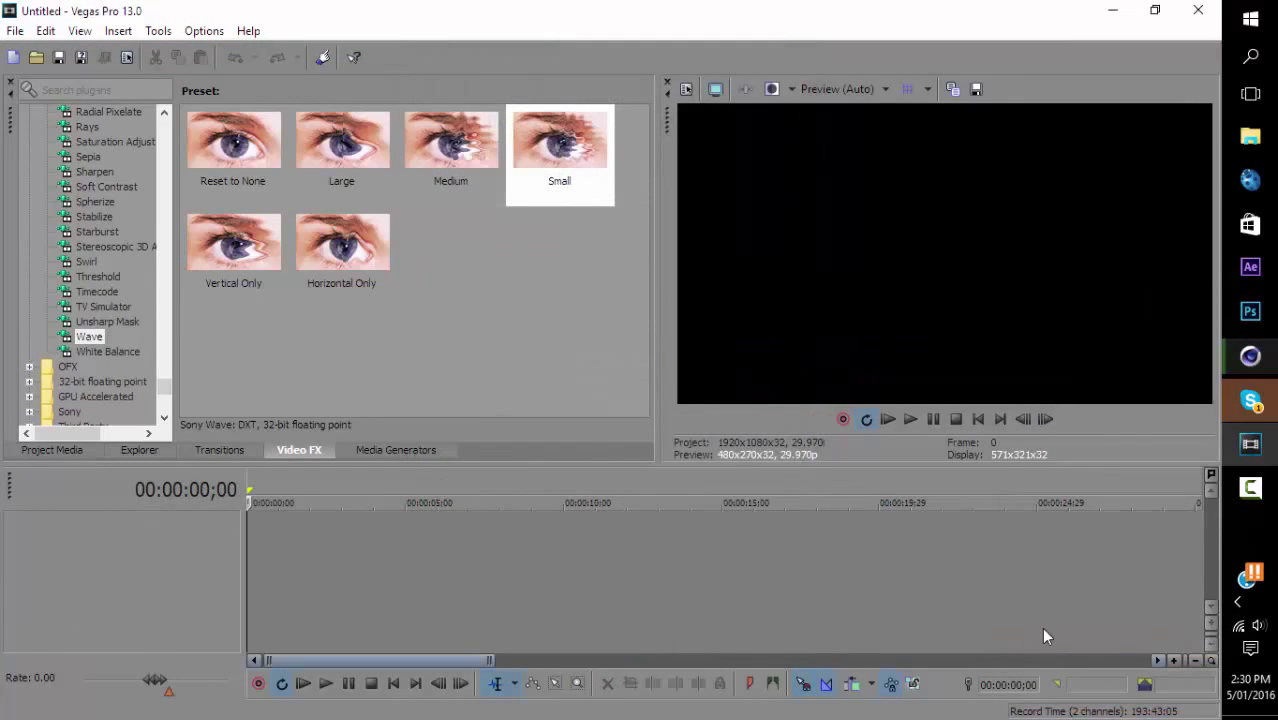
click(12, 32)
Open Import Media and browse the Videos folder under This PC.
mouse_move(524, 222)
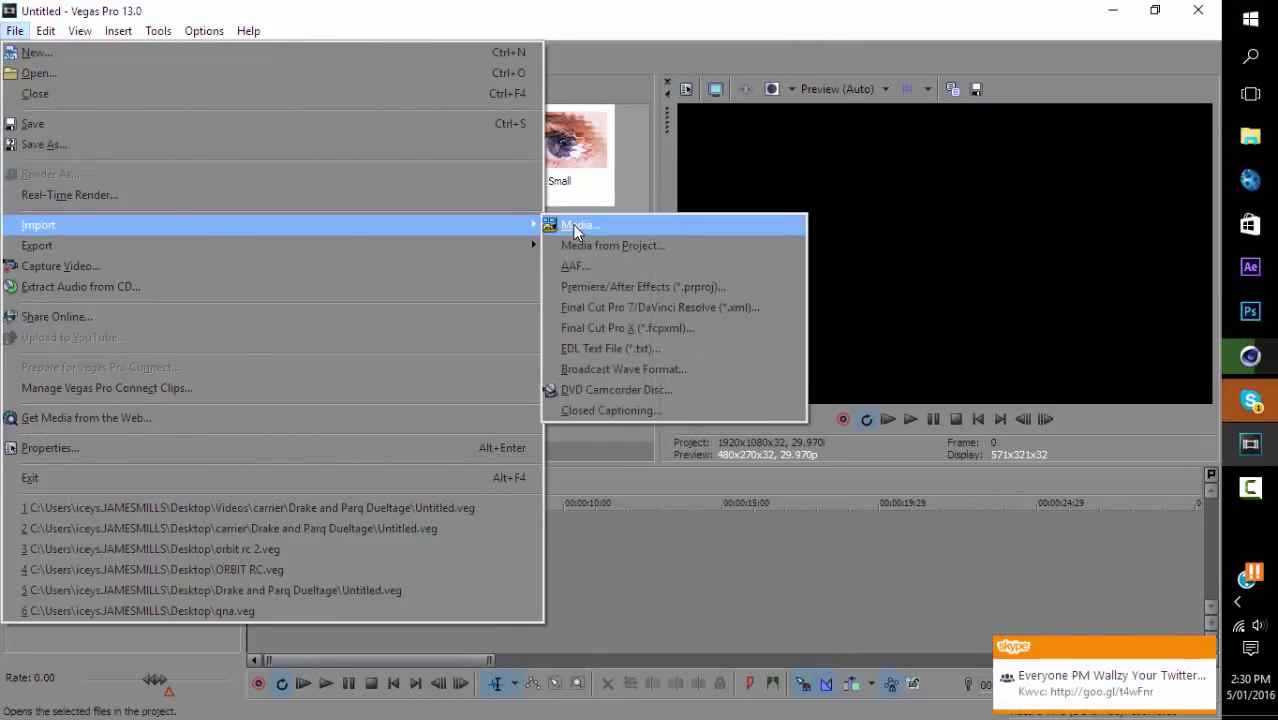
click(574, 229)
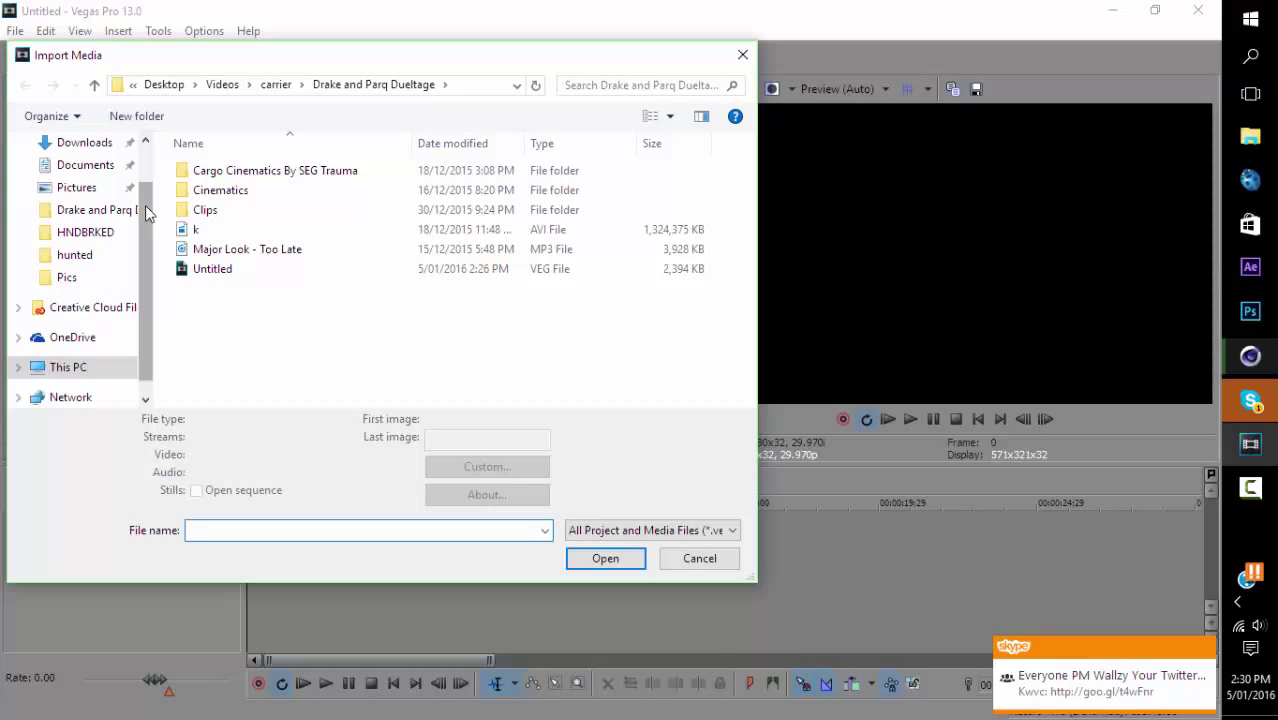
scroll(65, 195, up, 1)
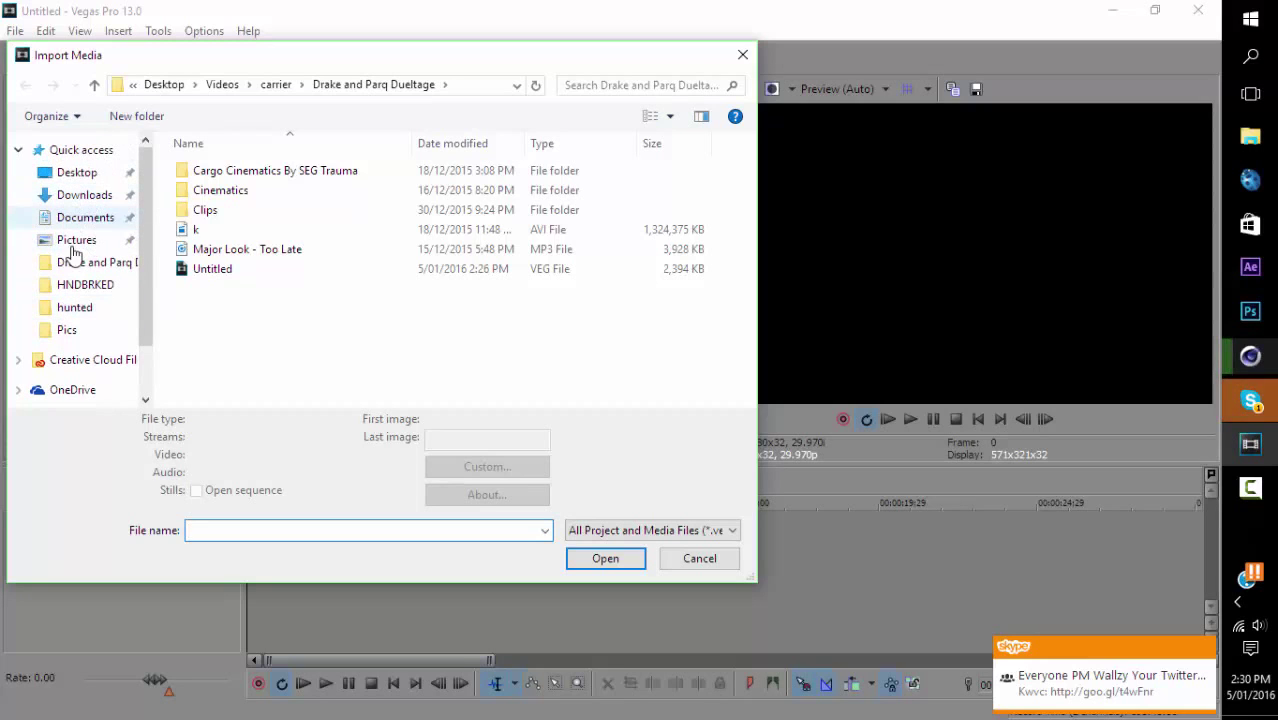
scroll(72, 252, down, 1)
scroll(80, 318, up, 2)
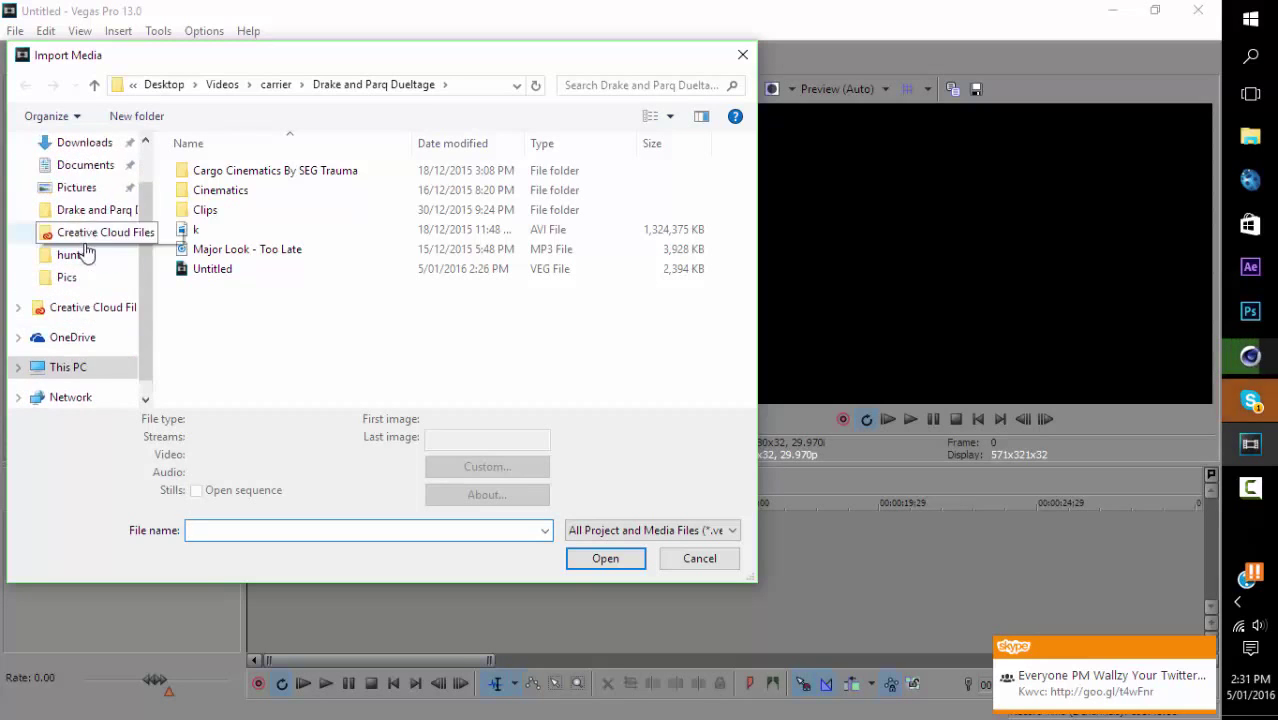
click(85, 392)
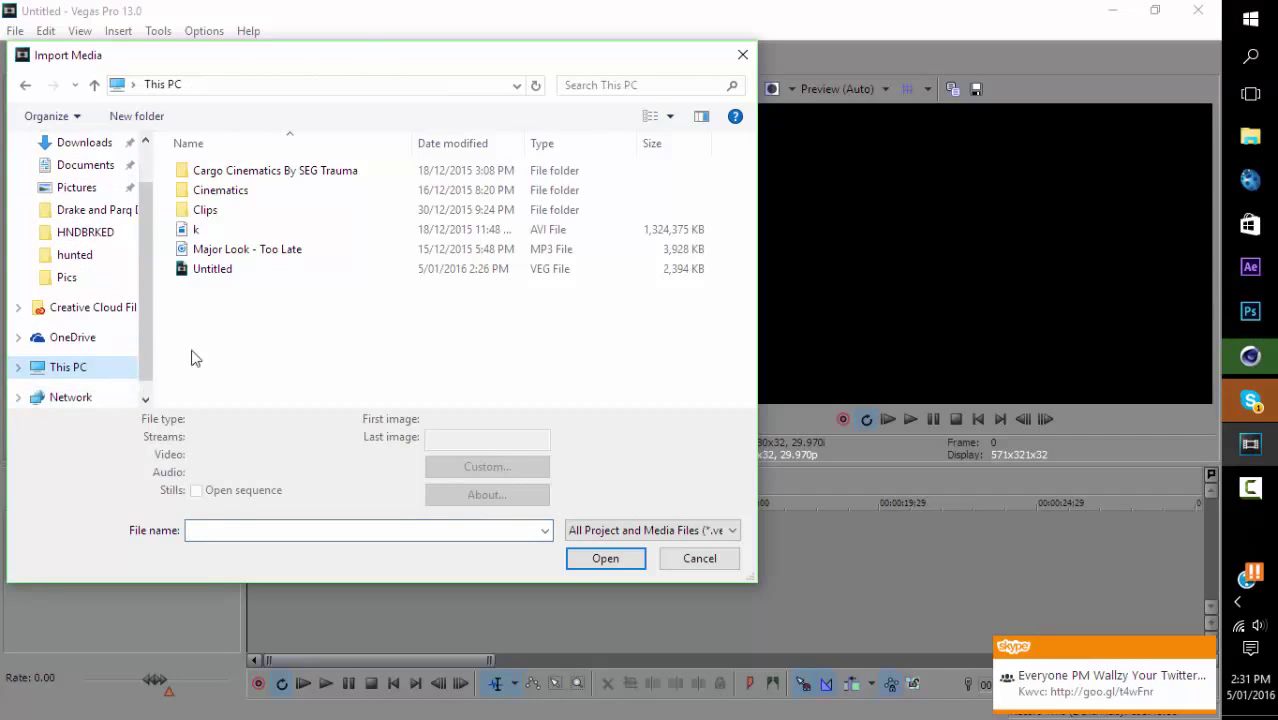
double_click(449, 311)
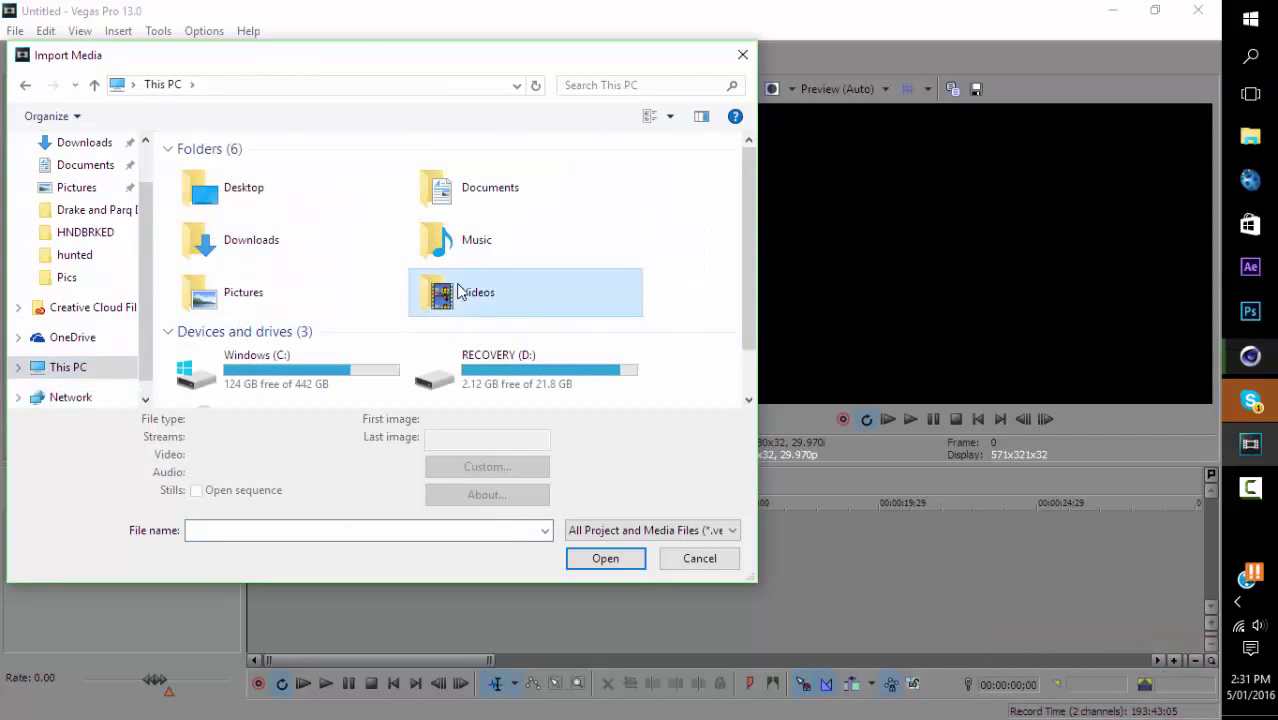
scroll(350, 283, down, 5)
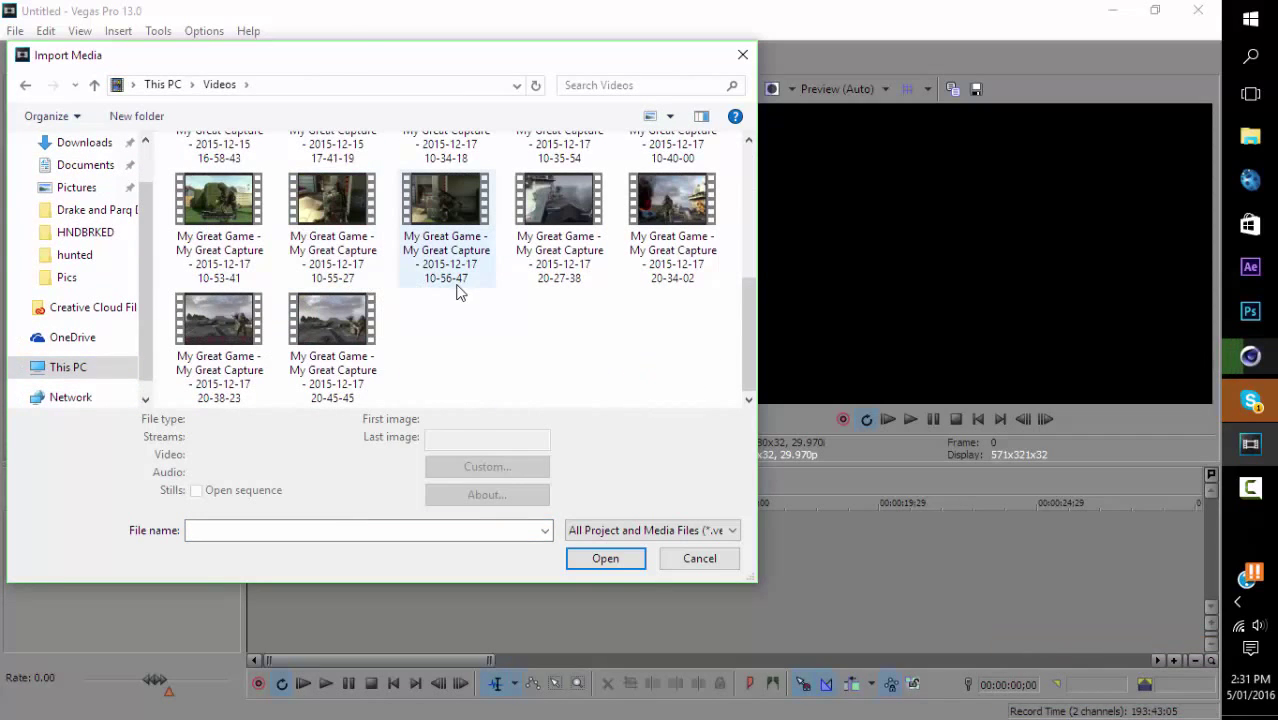
scroll(475, 285, up, 1)
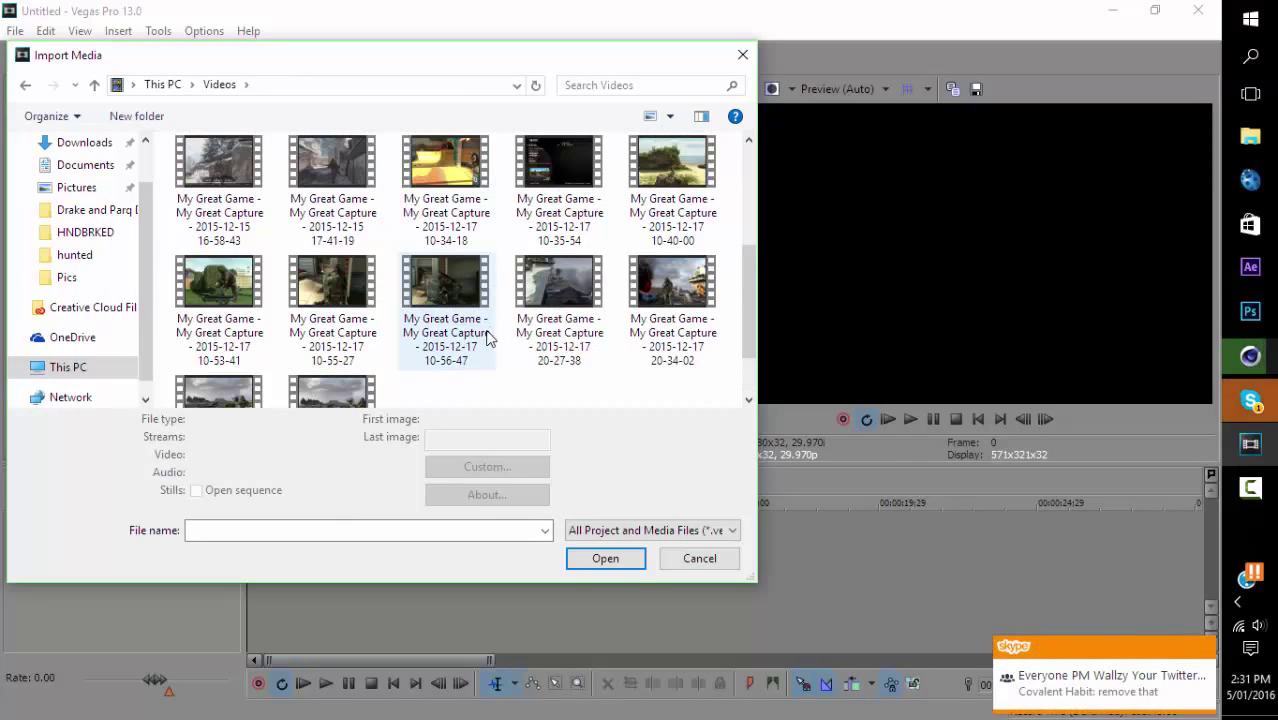
scroll(487, 338, up, 1)
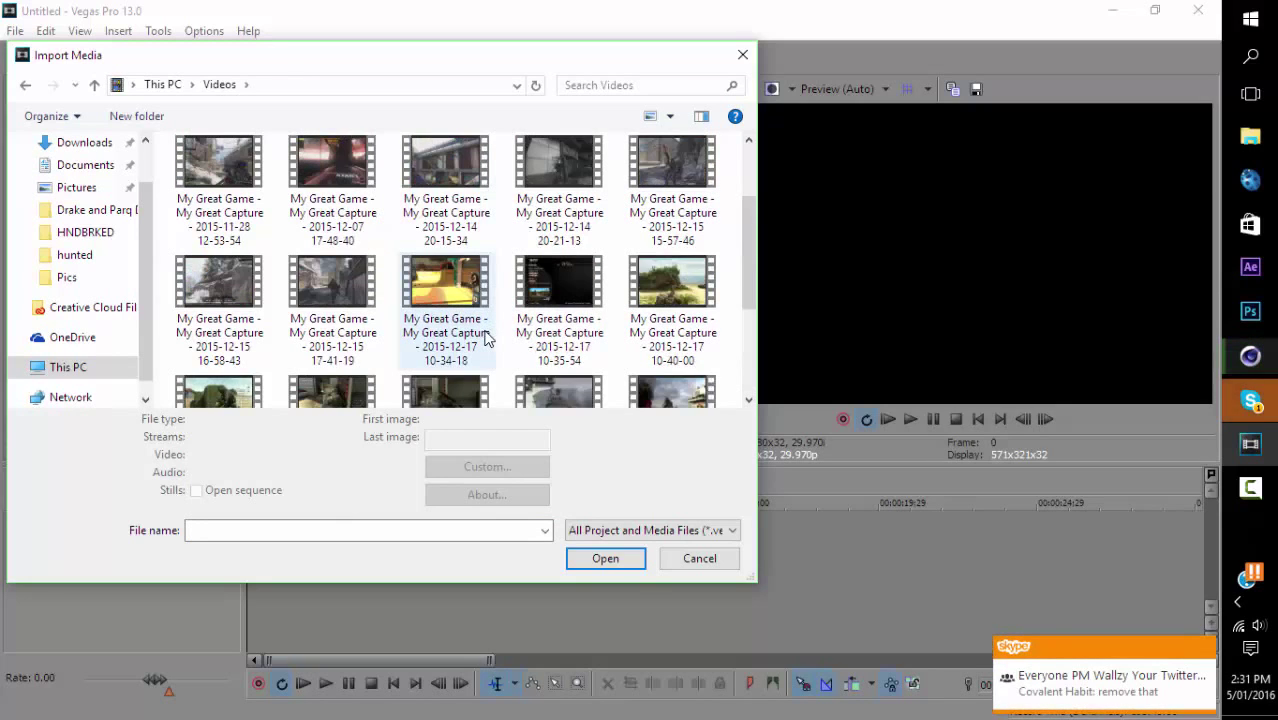
scroll(487, 338, up, 1)
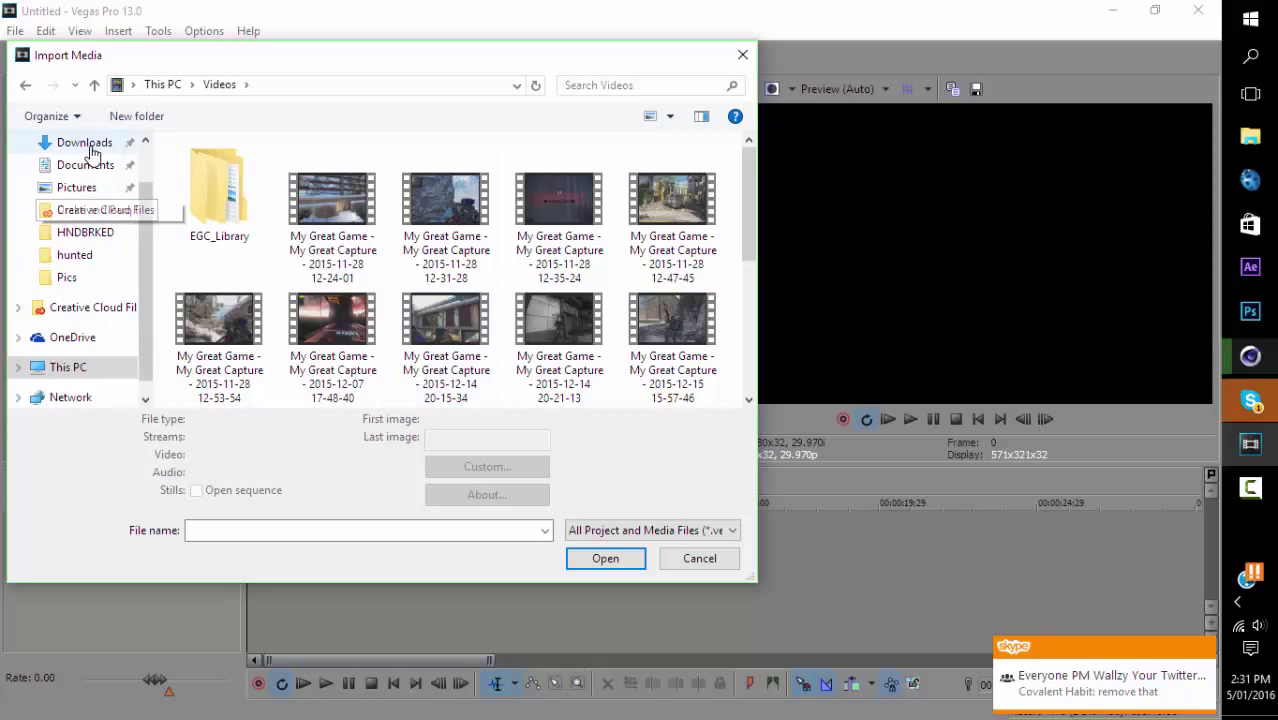
scroll(76, 222, up, 1)
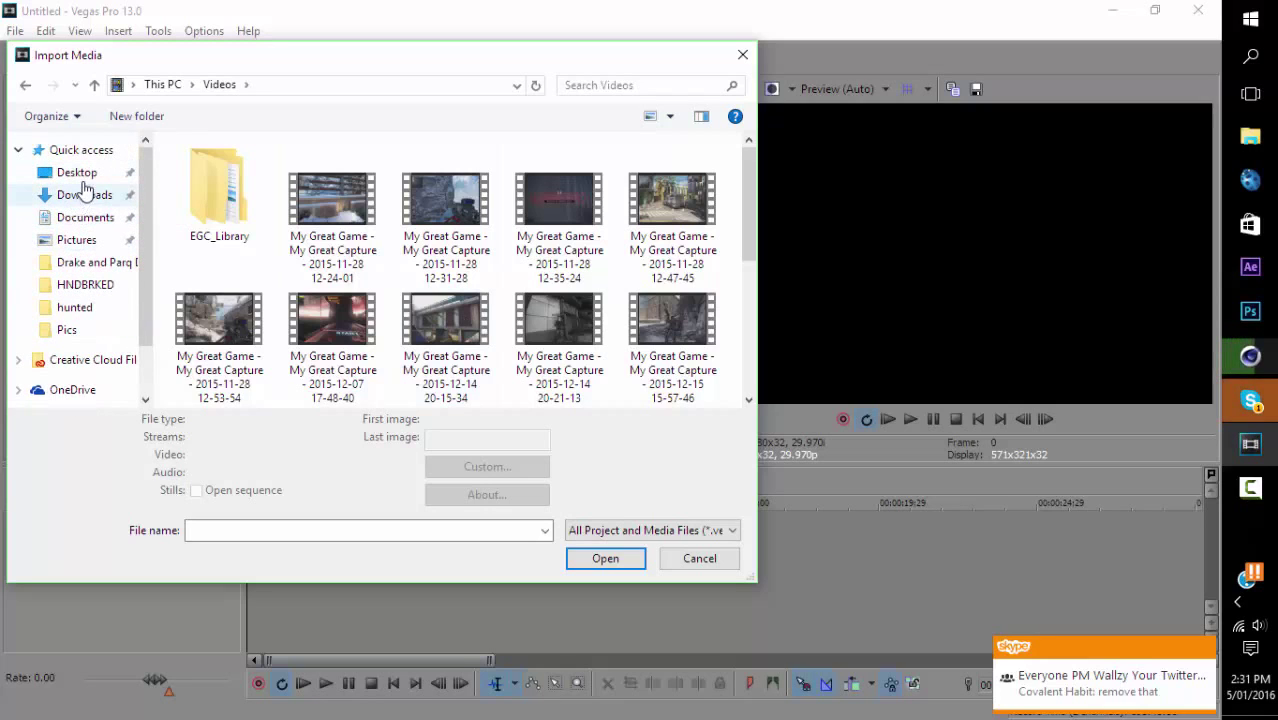
Go to Desktop > Videos > carrier > Drake and Parq Dueltage > Clips and import the 18-20-14 clip.
click(77, 182)
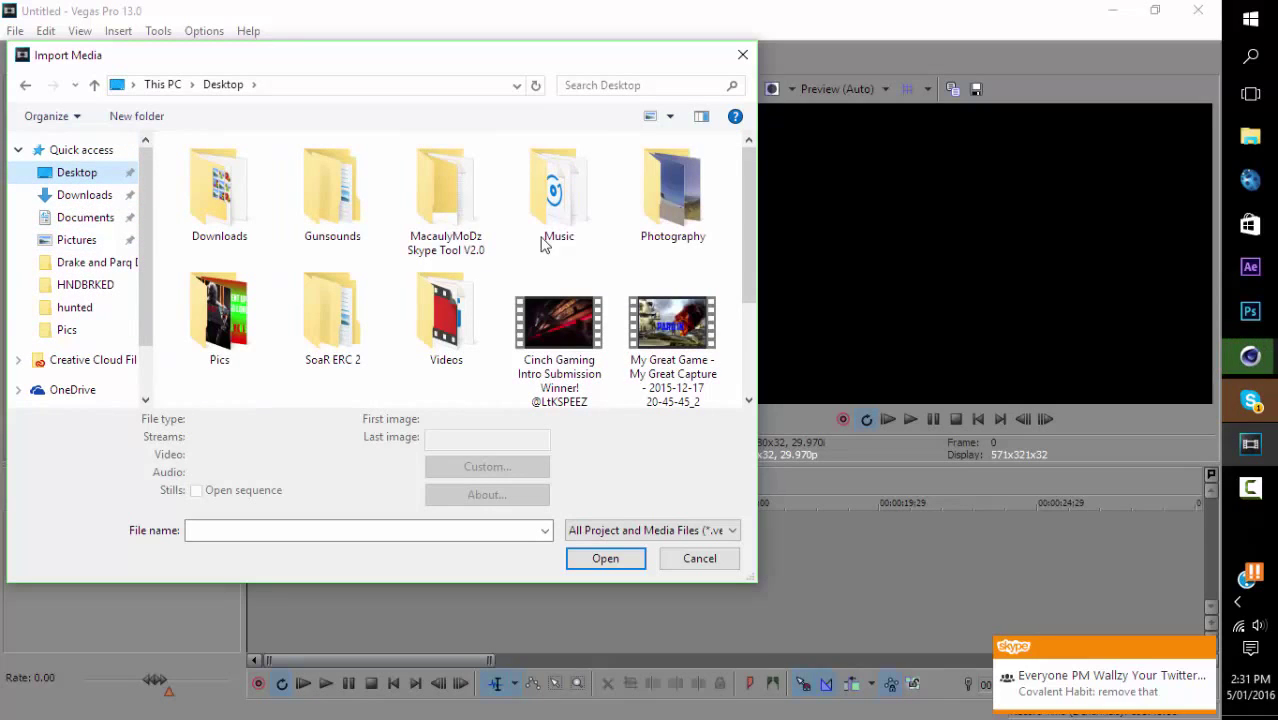
double_click(477, 343)
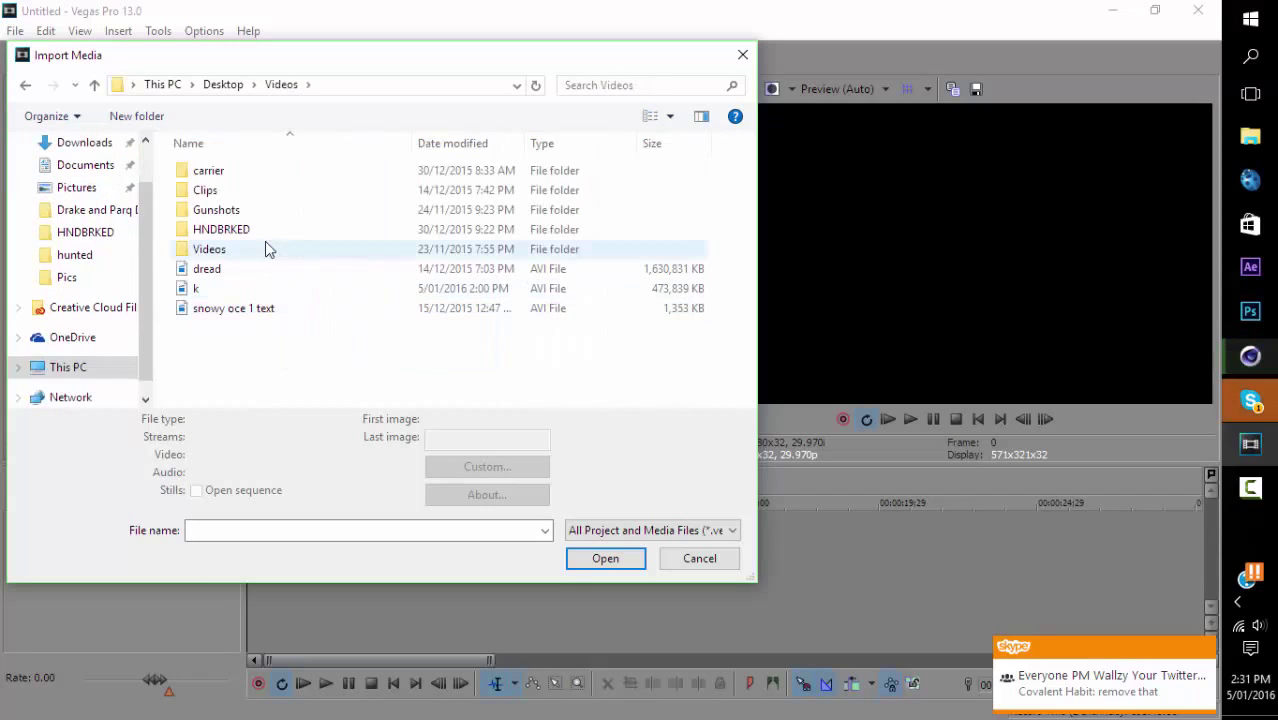
double_click(243, 172)
double_click(243, 172)
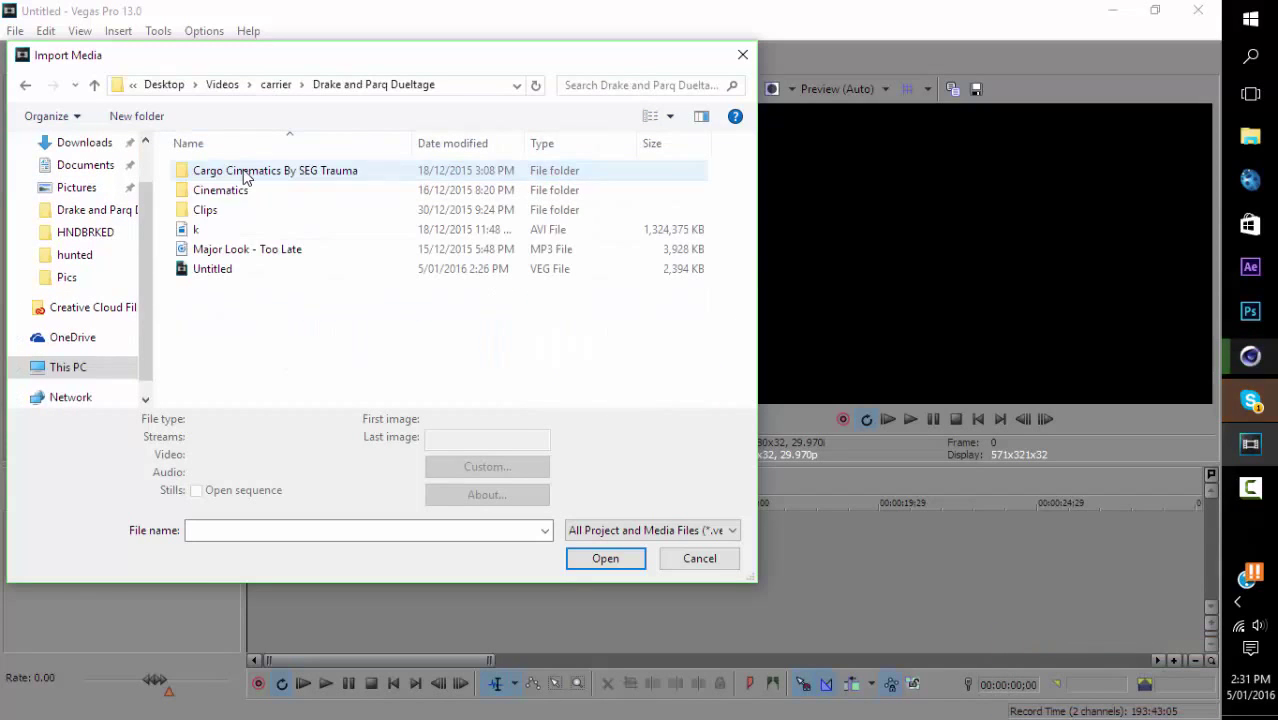
click(233, 210)
double_click(233, 210)
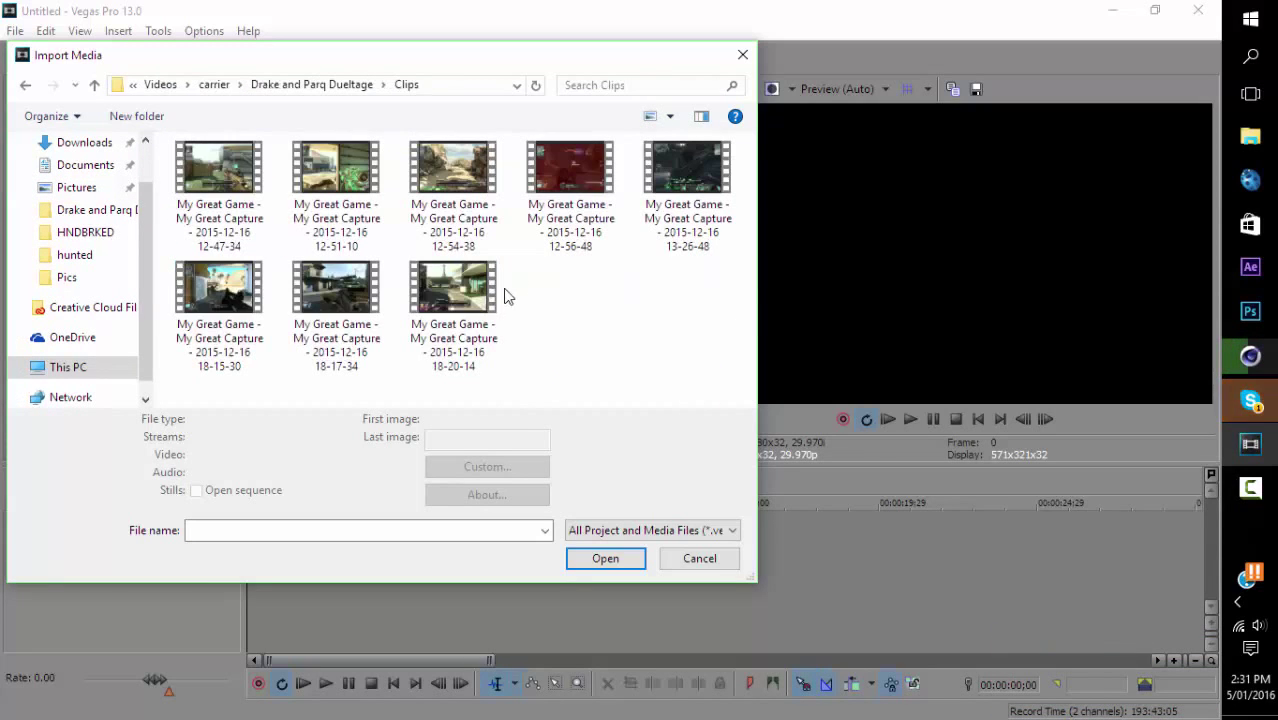
double_click(490, 296)
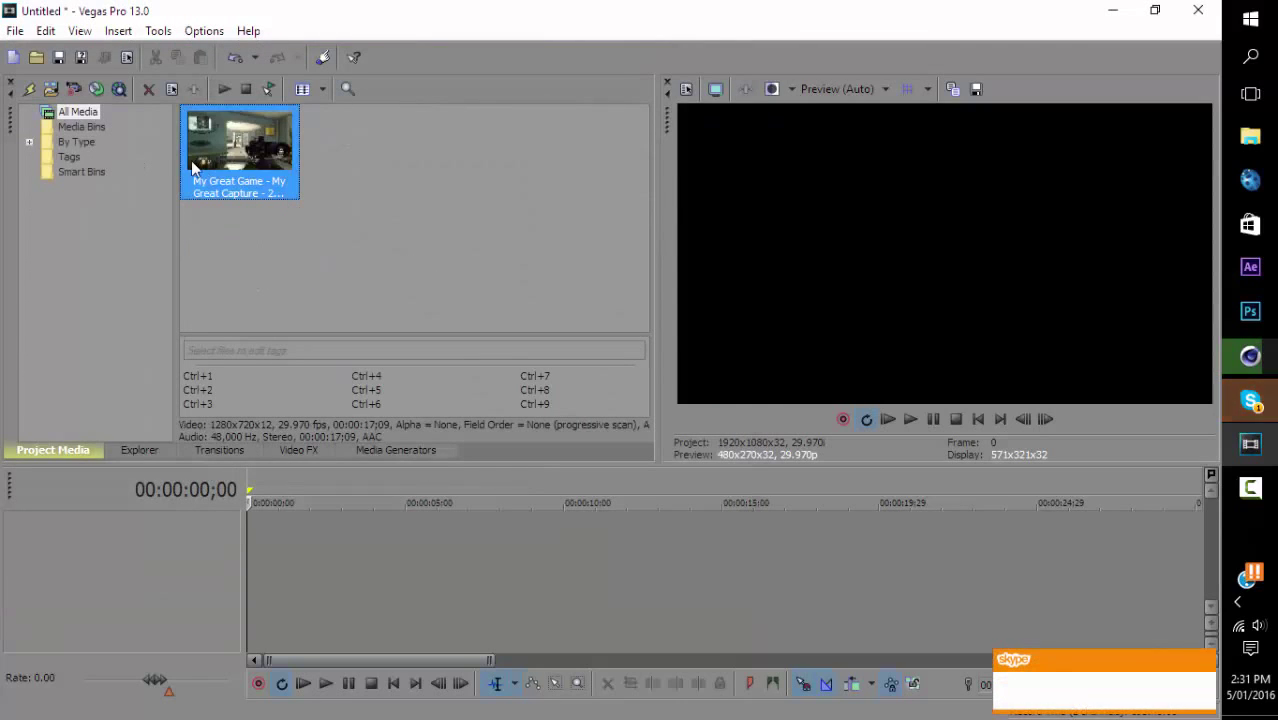
Drop the gameplay clip at the timeline start, keep project settings, and delete its audio track.
drag(193, 168, 415, 542)
drag(264, 580, 258, 585)
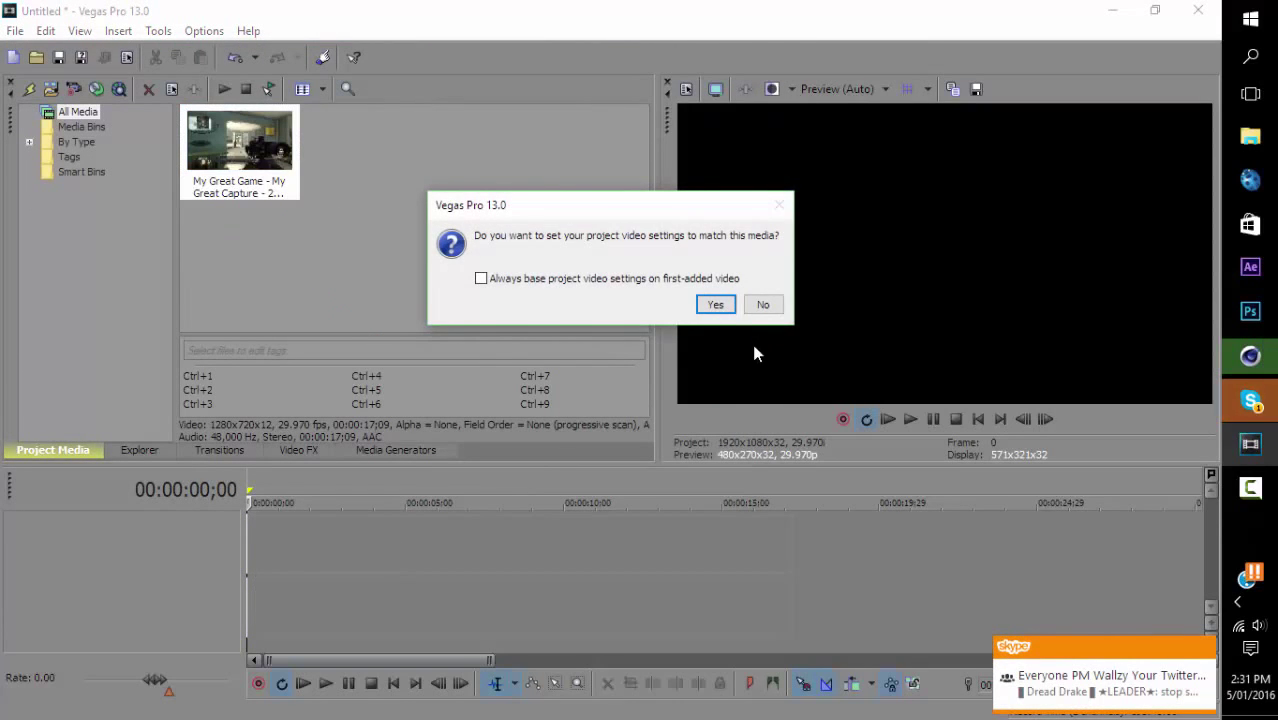
click(762, 305)
right_click(180, 606)
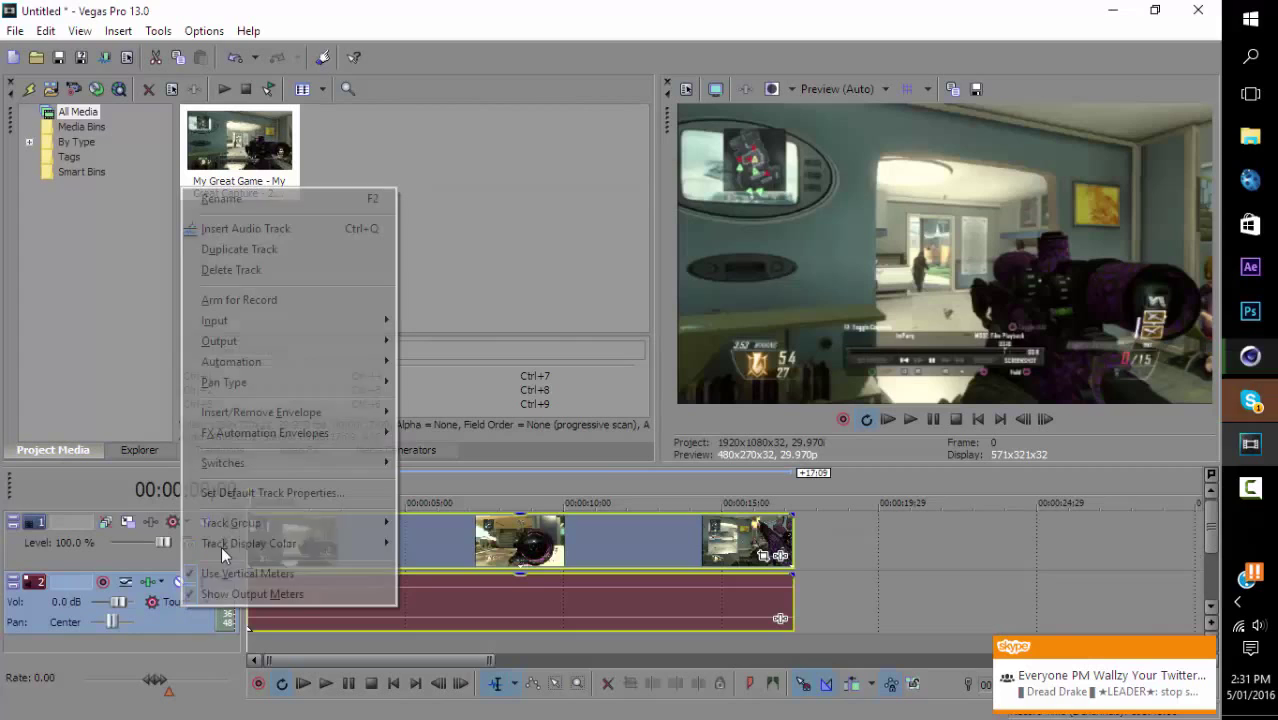
click(238, 270)
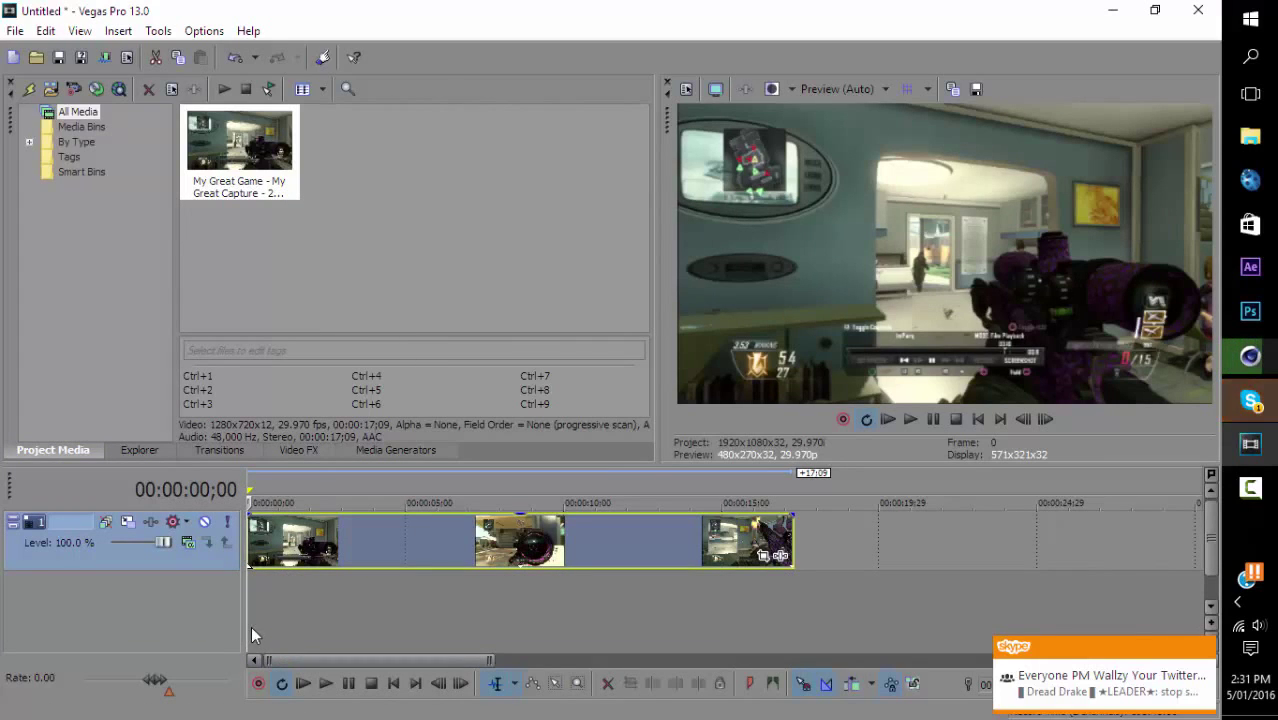
Trim the clip's start to the sniper shot and play it from the beginning.
drag(247, 627, 431, 632)
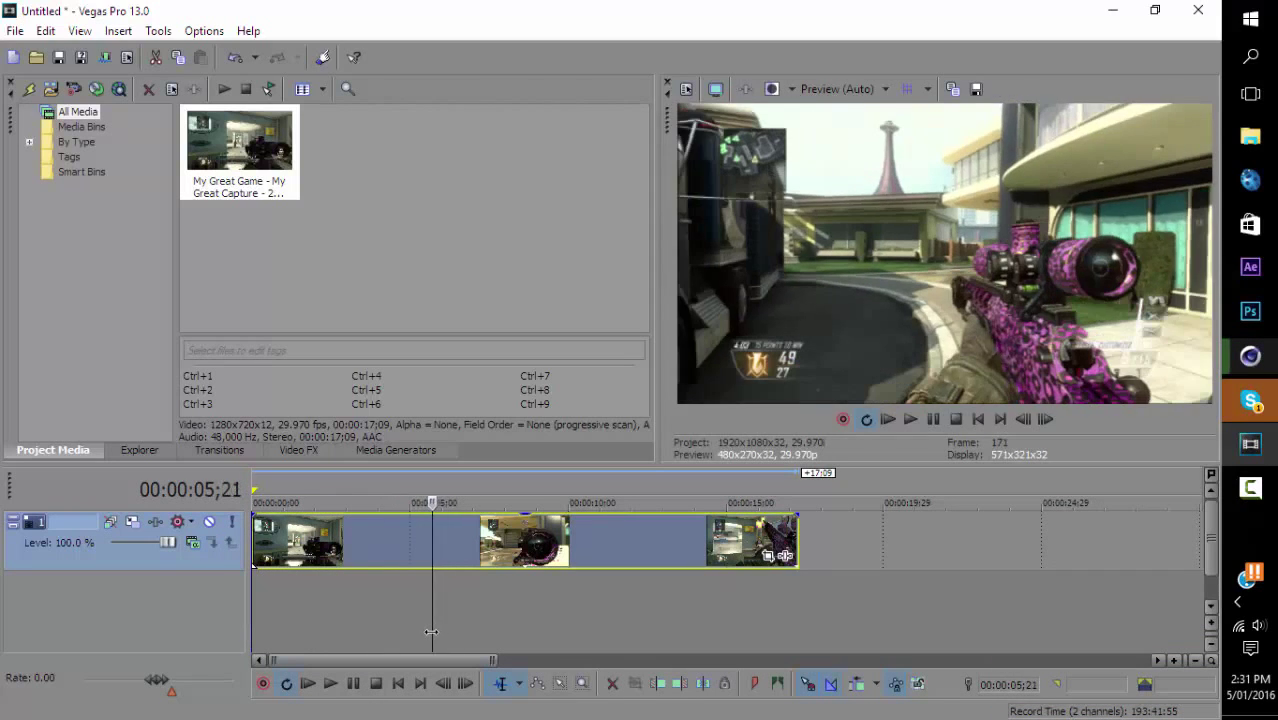
drag(258, 548, 196, 542)
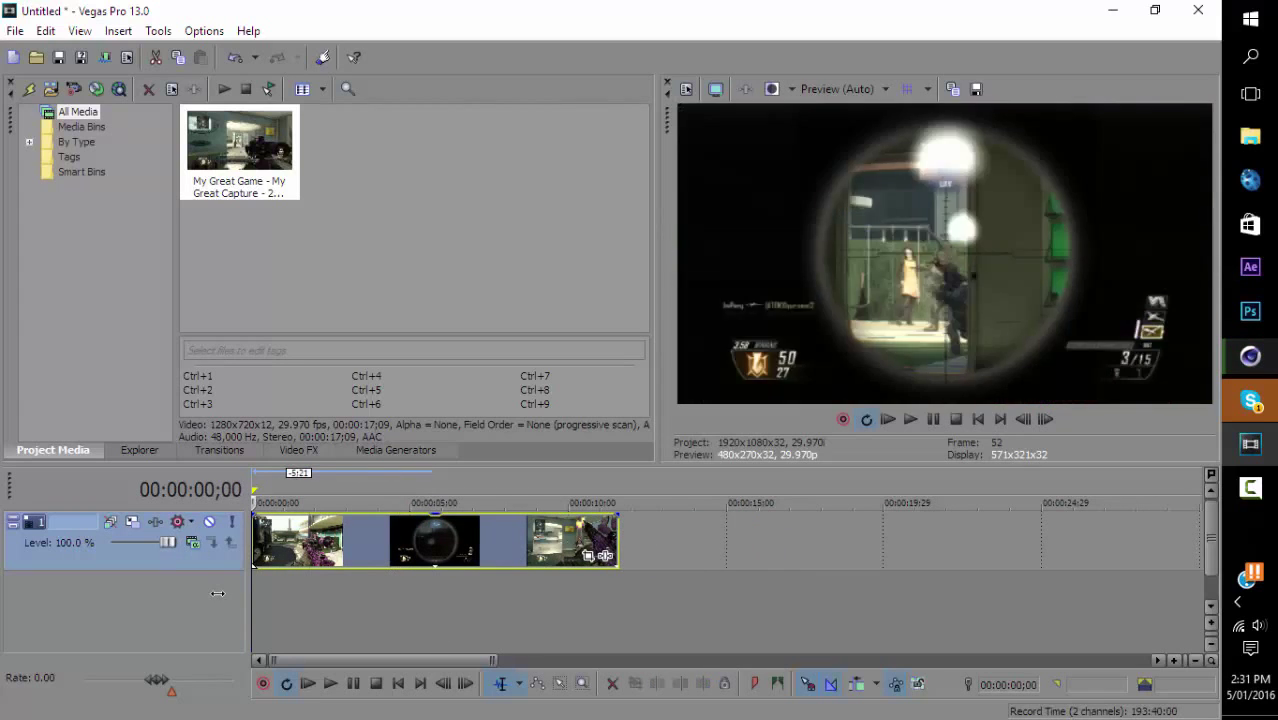
key(ctrl+Home)
key(space)
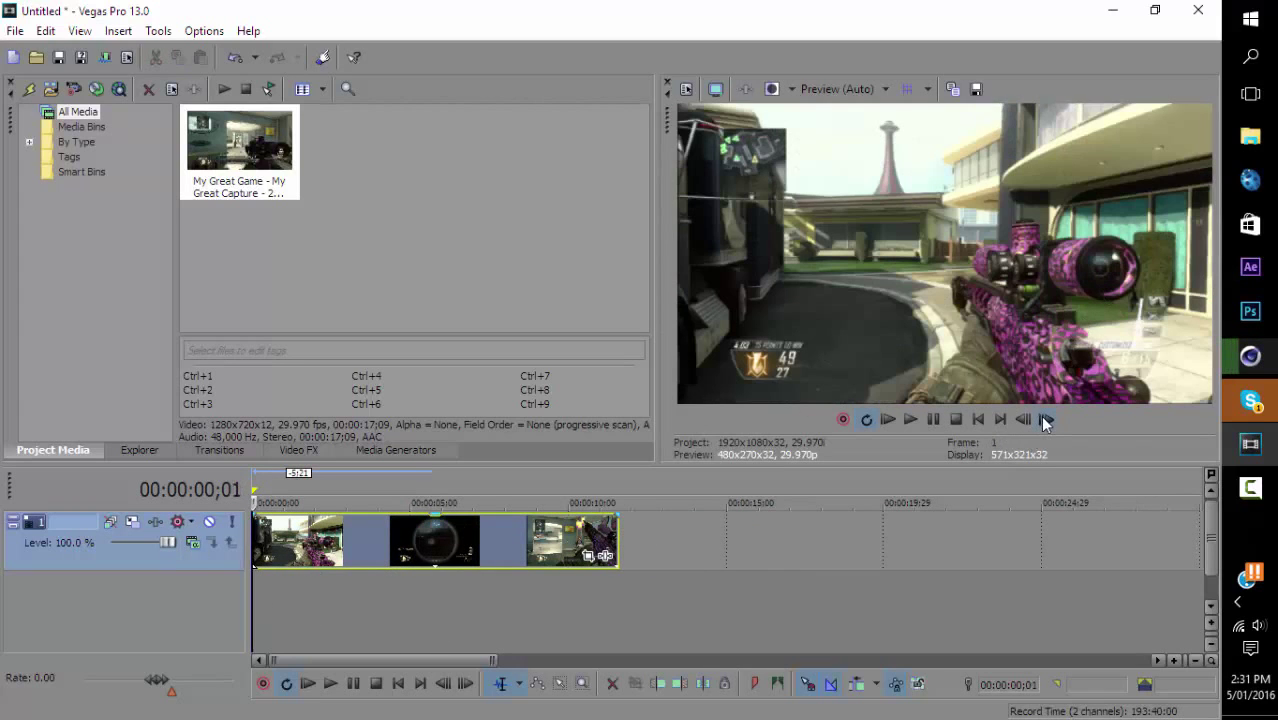
Step frame by frame to 00:00:00;28, where the scope view opens.
click(1018, 420)
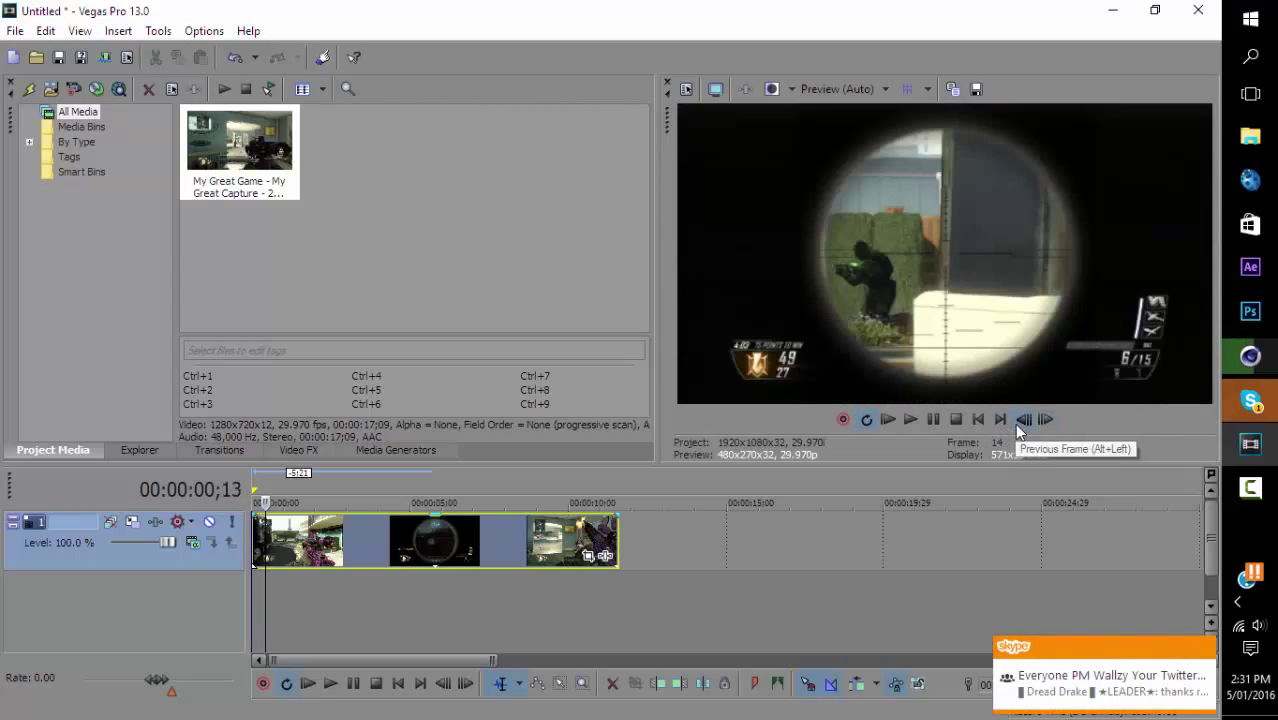
click(1018, 420)
click(1042, 419)
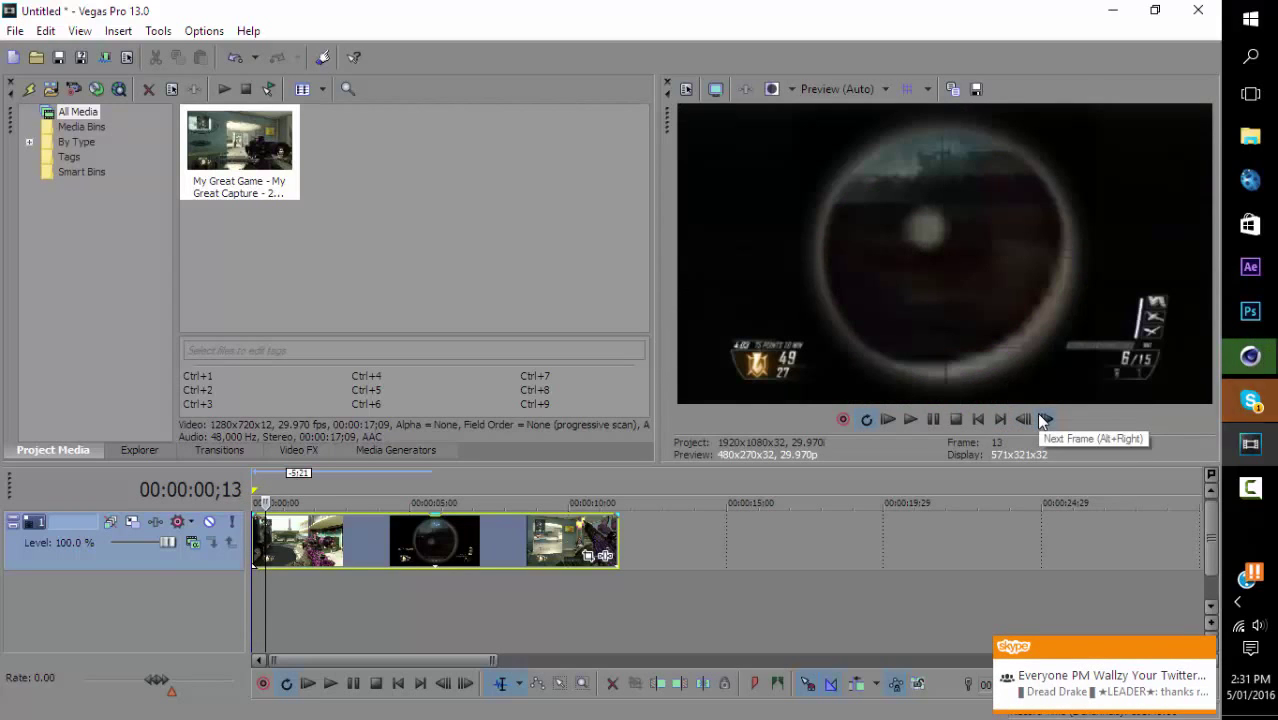
click(1043, 420)
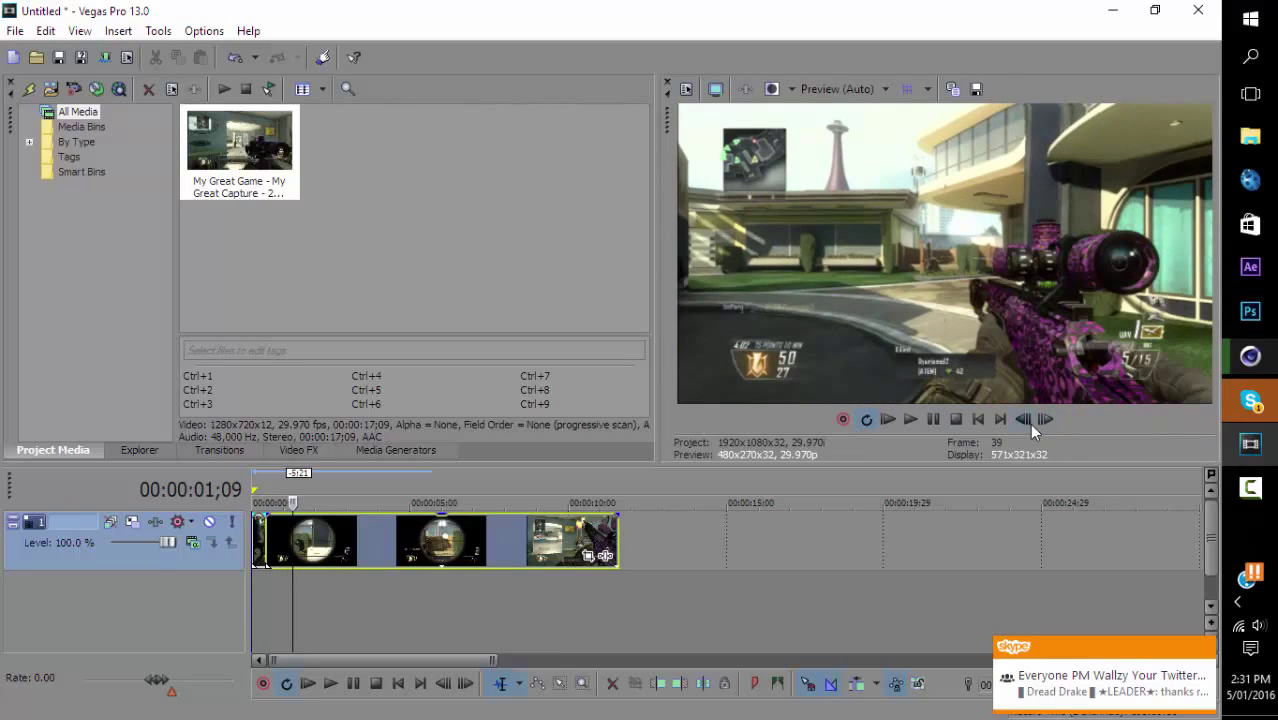
click(1024, 420)
click(1024, 420)
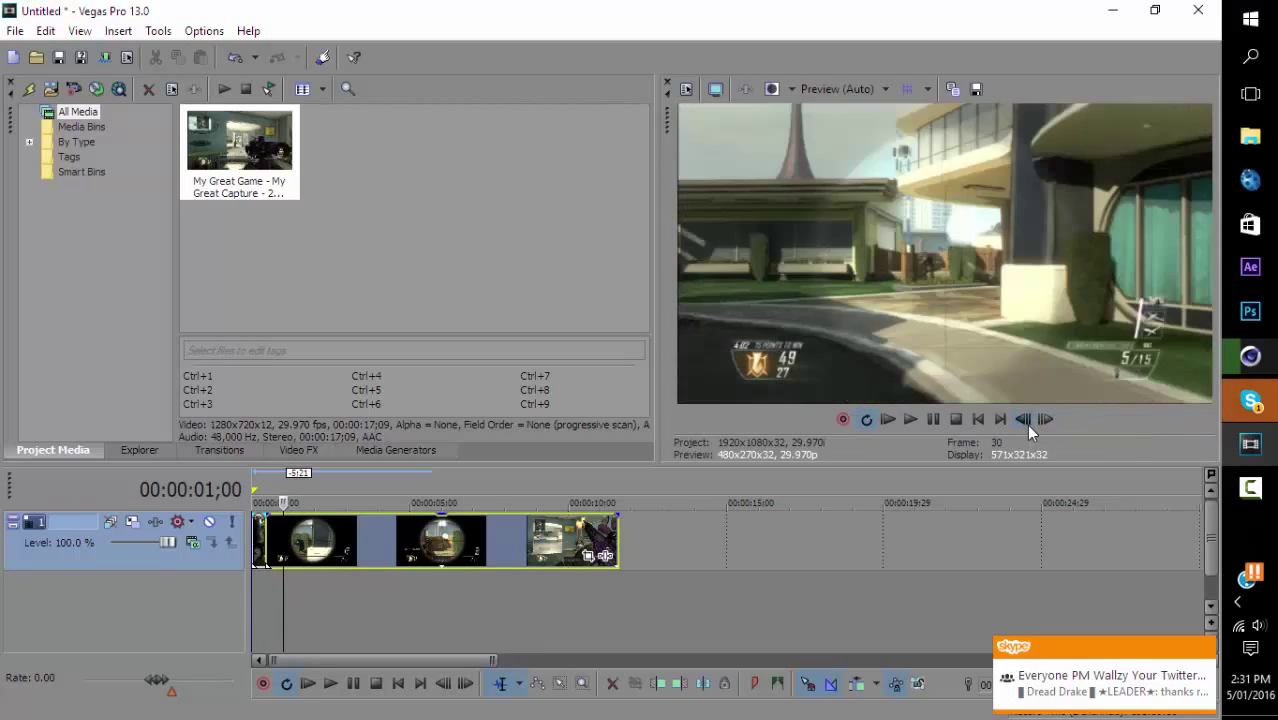
click(1022, 420)
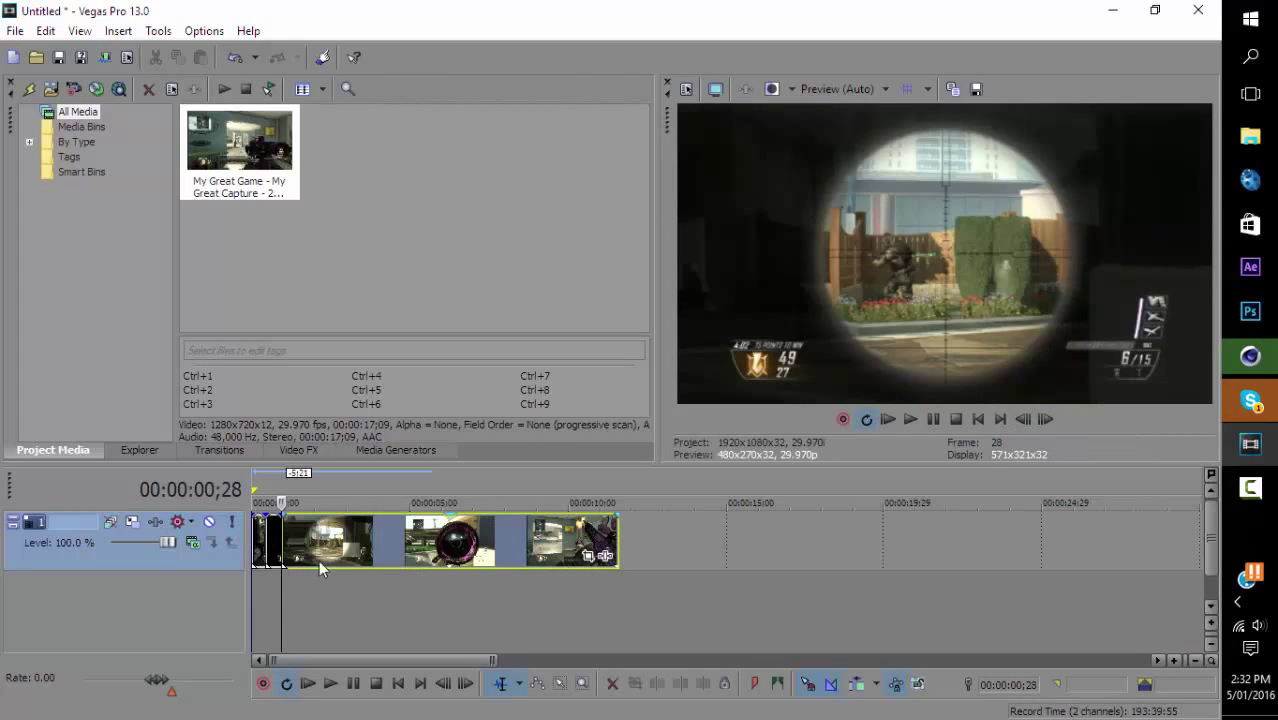
scroll(478, 658, up, 2)
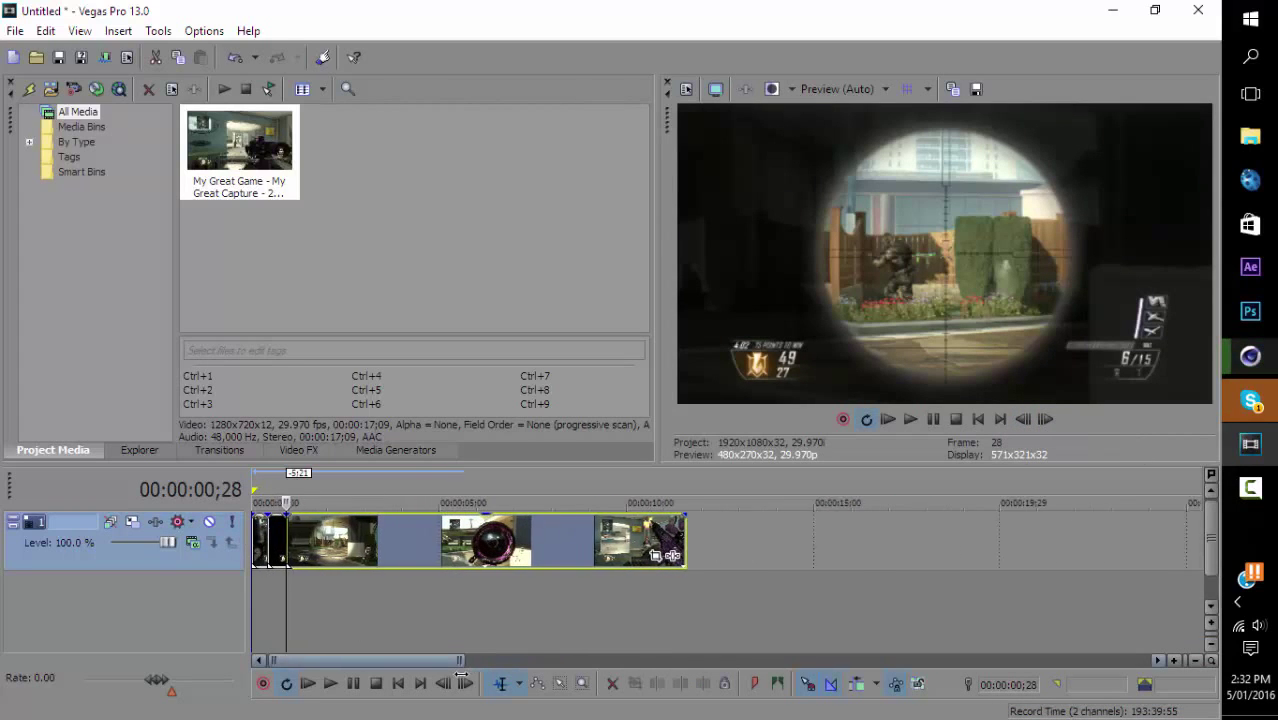
Insert a video track above and copy only the short scope-opening piece onto it.
right_click(194, 556)
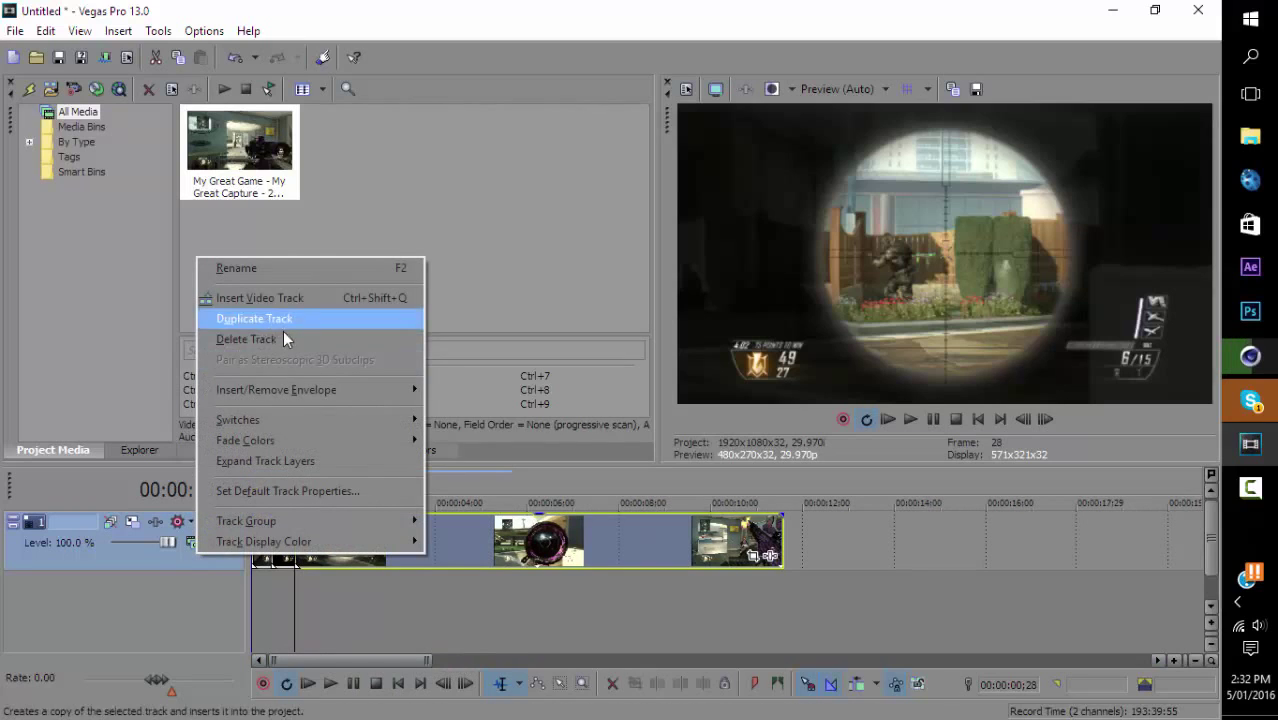
click(262, 297)
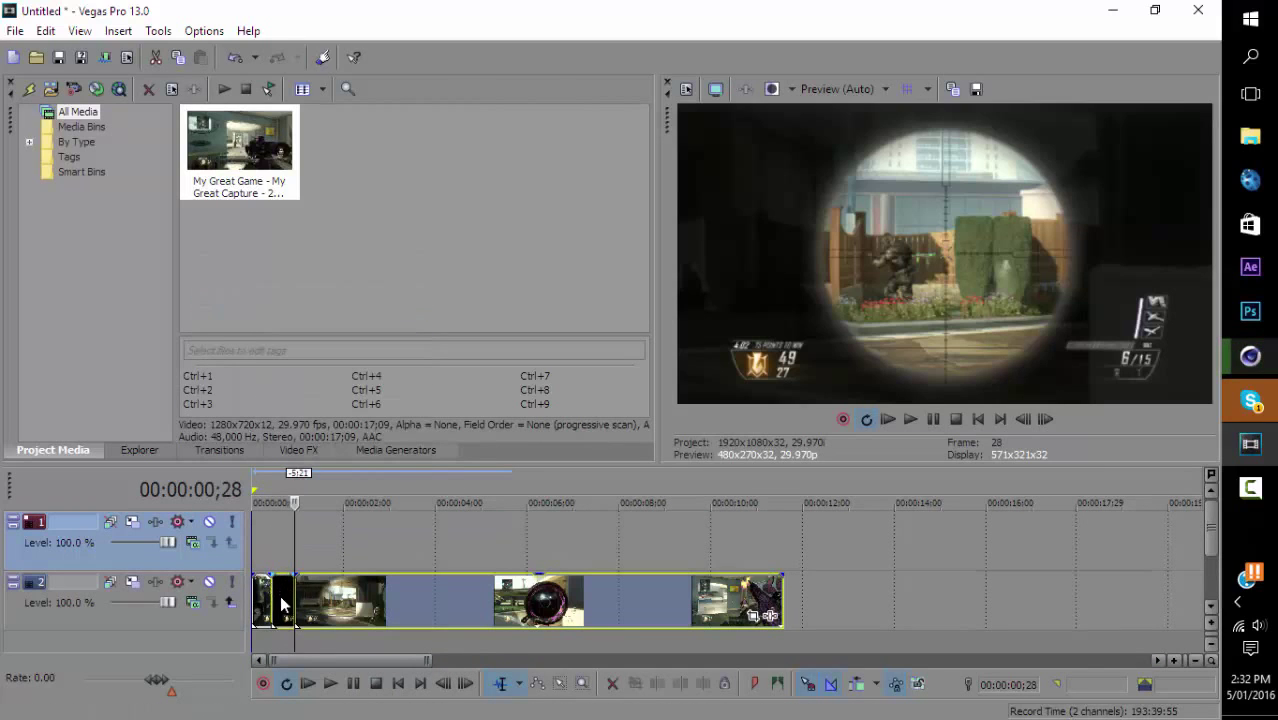
drag(285, 578, 309, 540)
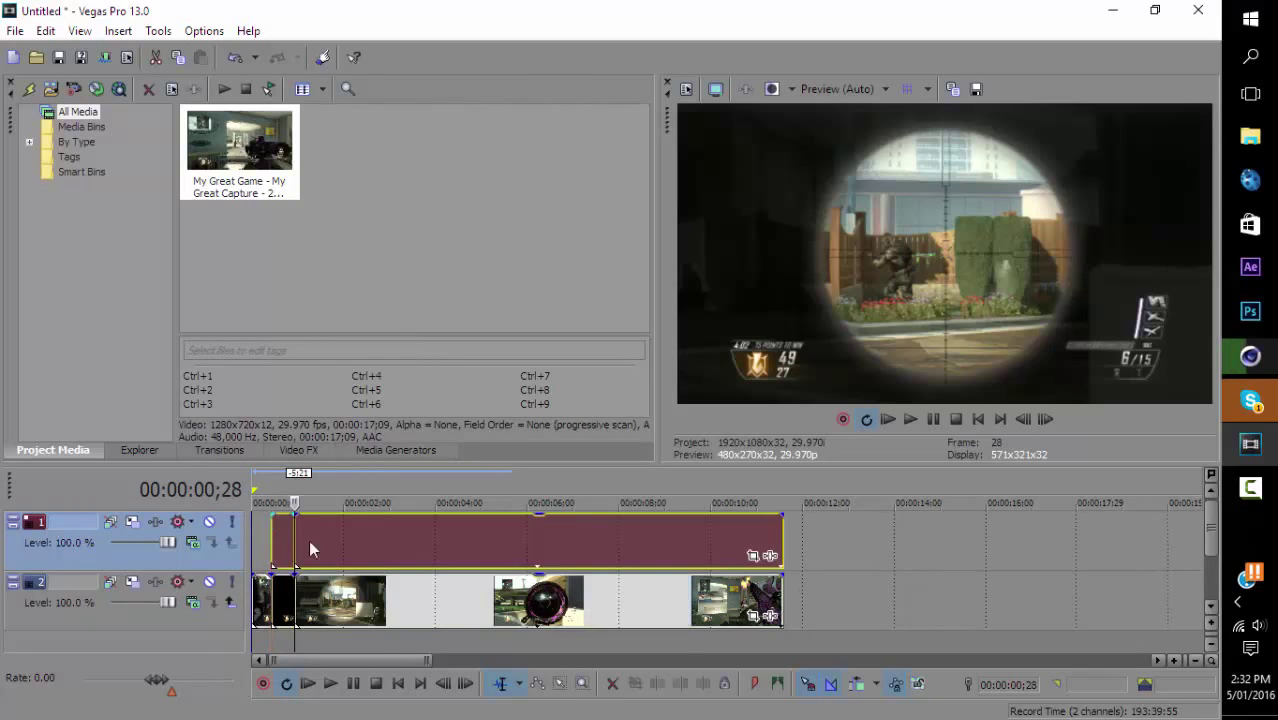
click(415, 520)
key(Delete)
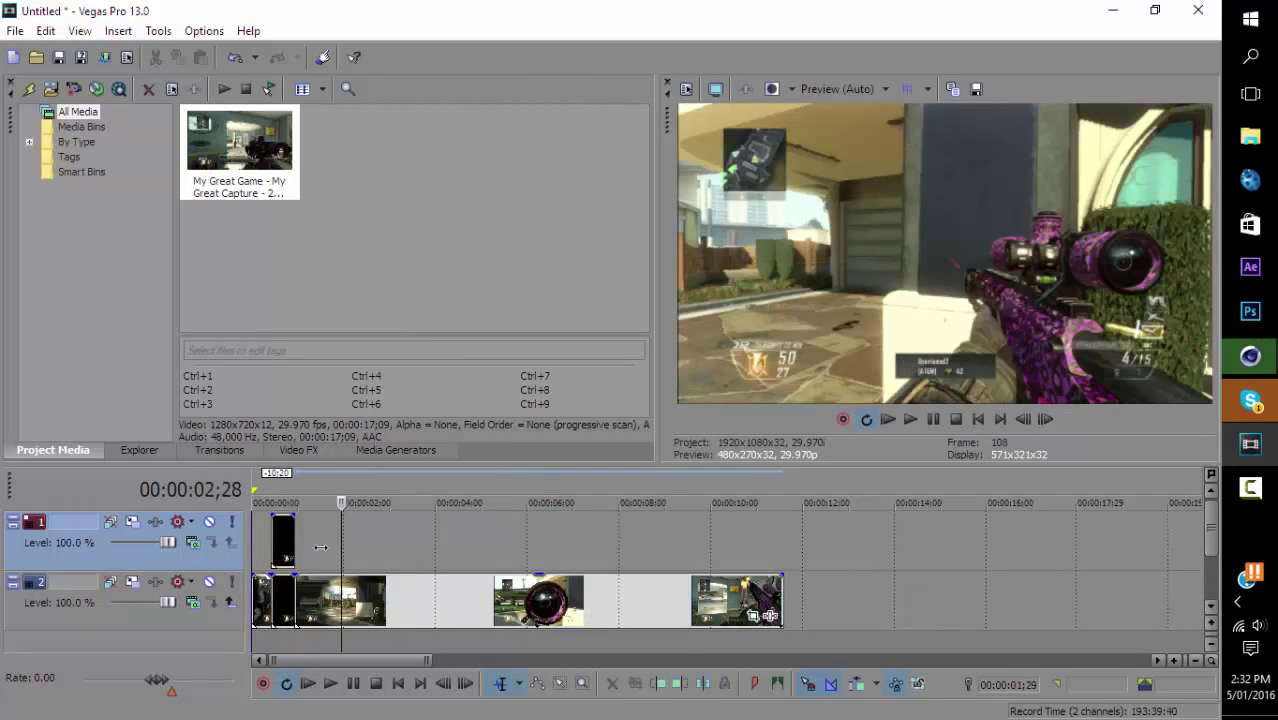
click(282, 540)
drag(274, 540, 272, 540)
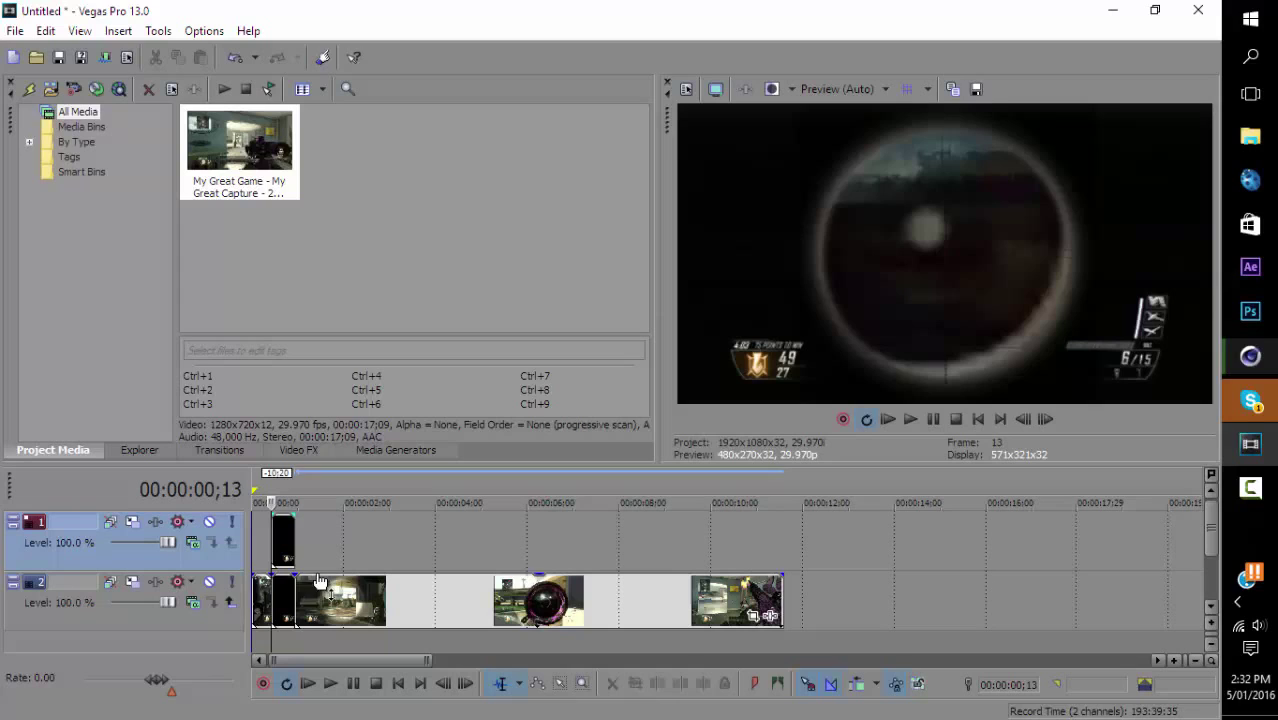
Lower the opacity of the main gameplay clip on the bottom track.
click(287, 580)
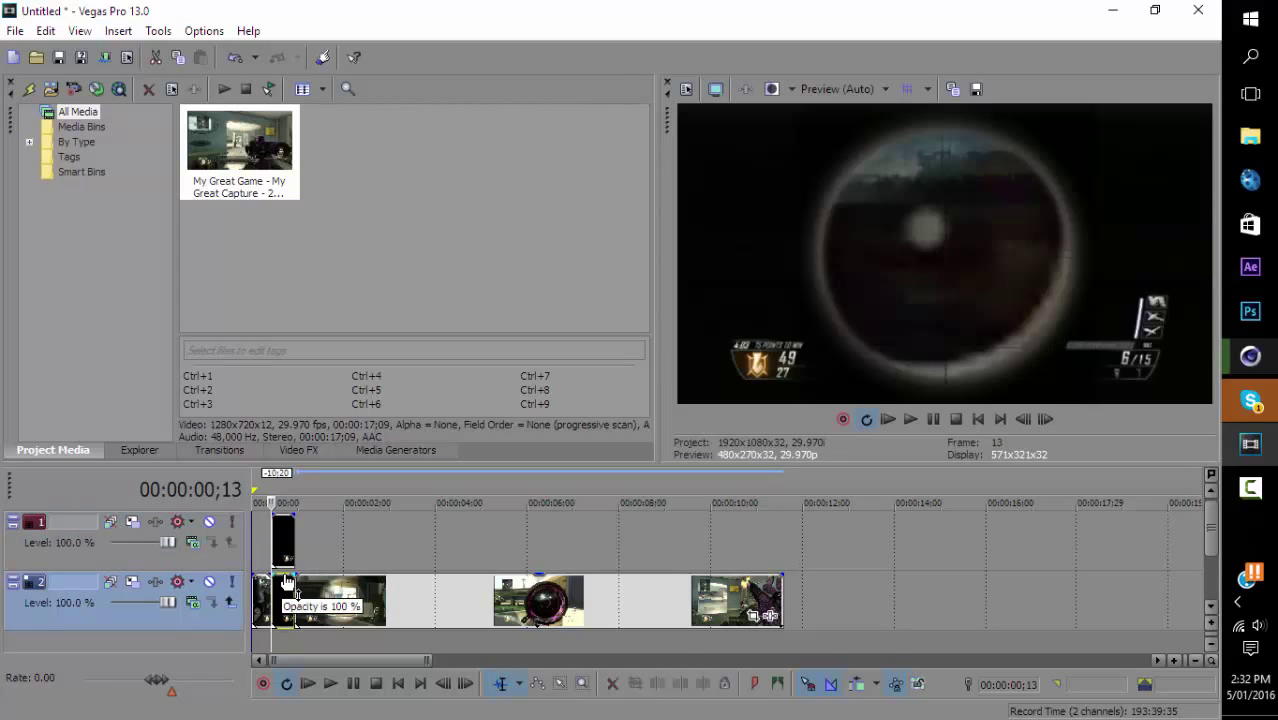
drag(287, 577, 301, 605)
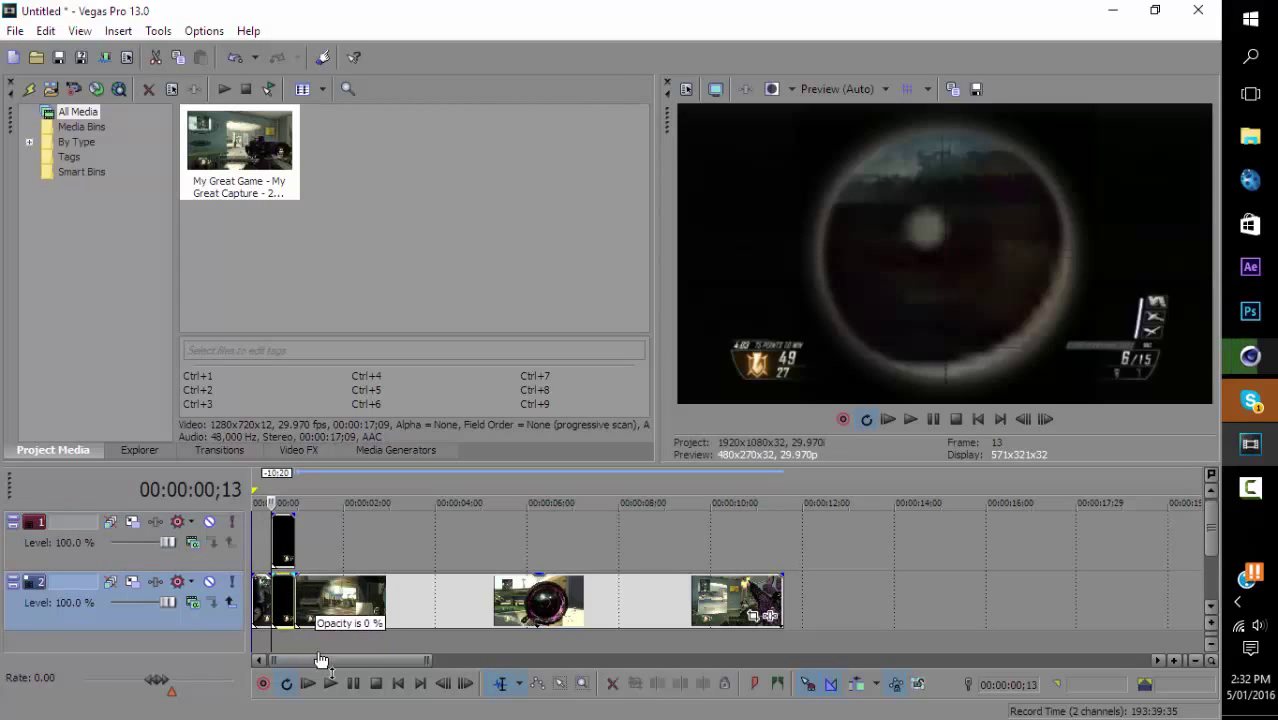
mouse_move(321, 660)
mouse_down()
mouse_move(285, 505)
mouse_move(360, 700)
mouse_move(321, 645)
mouse_up()
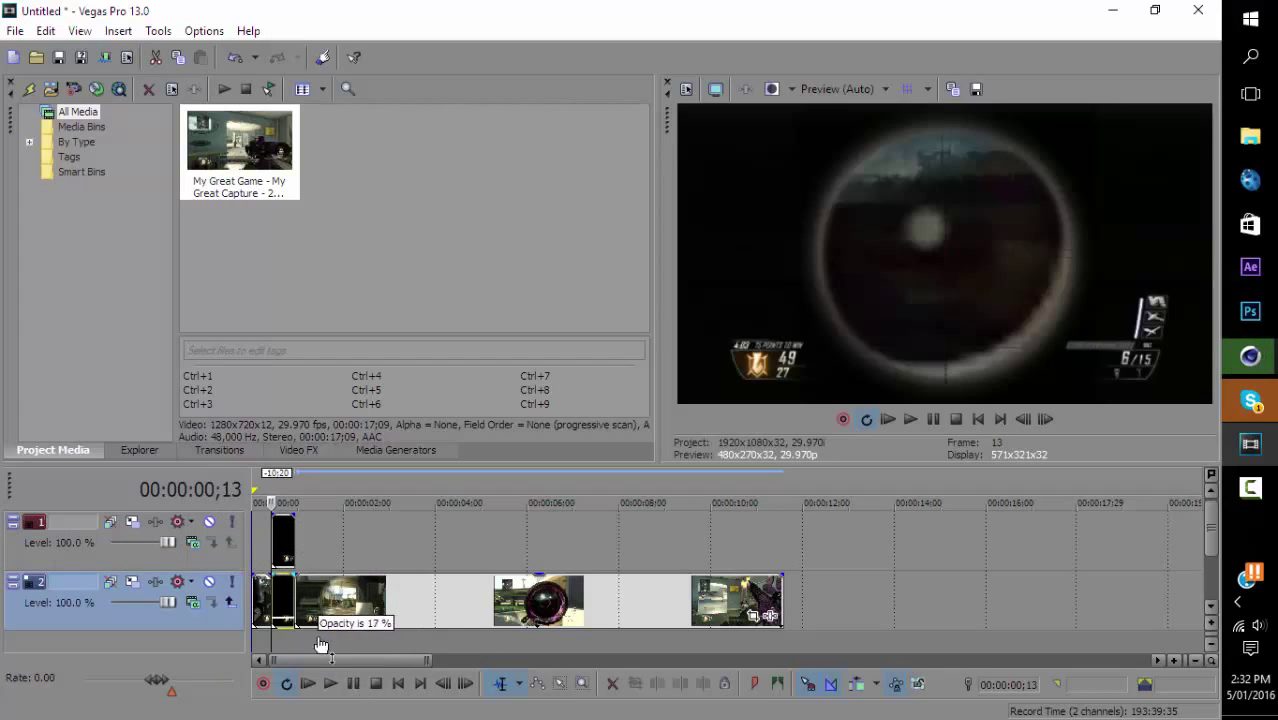
Open Pan/Crop for the top scope piece, enable Mask, maximize it, and choose the oval tool.
right_click(280, 542)
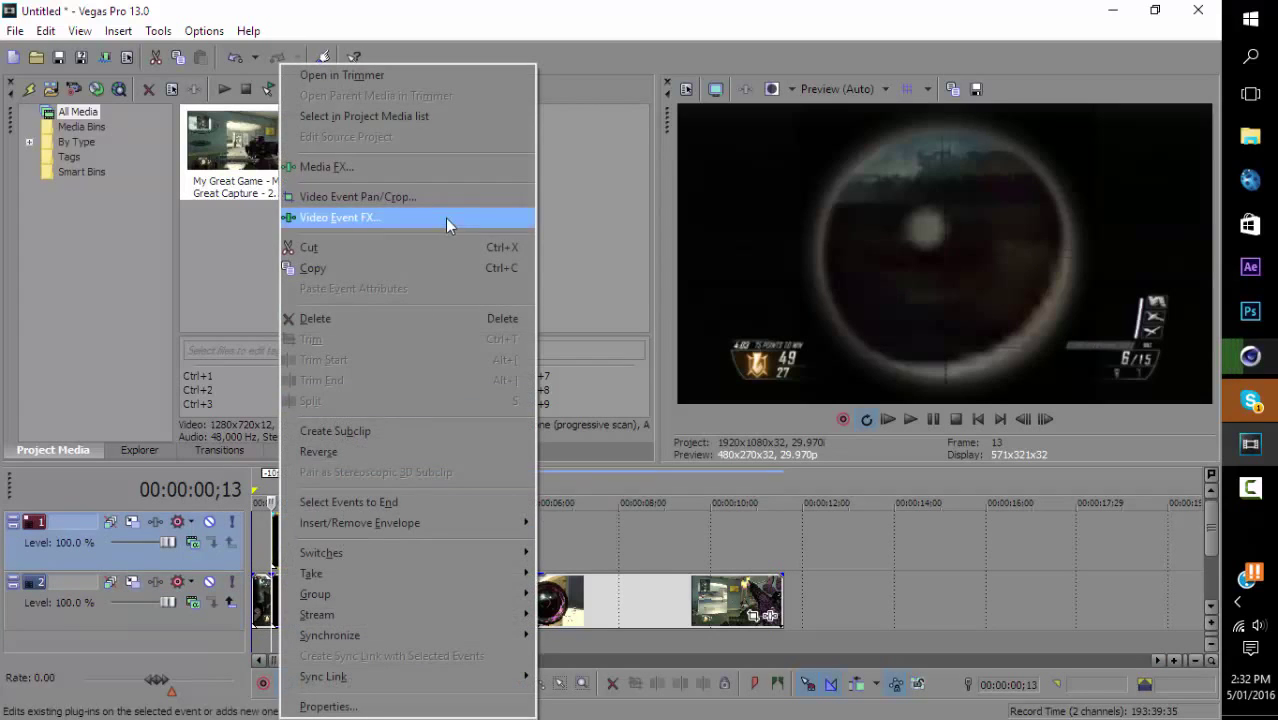
click(438, 196)
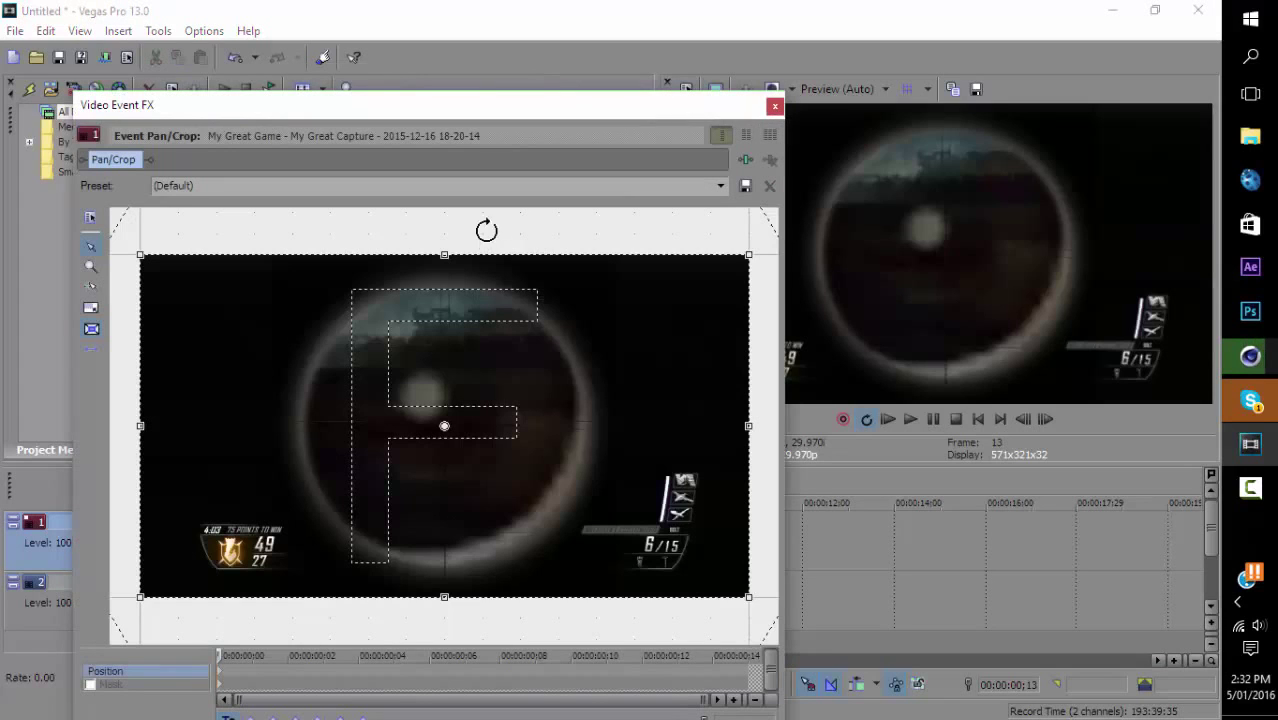
click(104, 684)
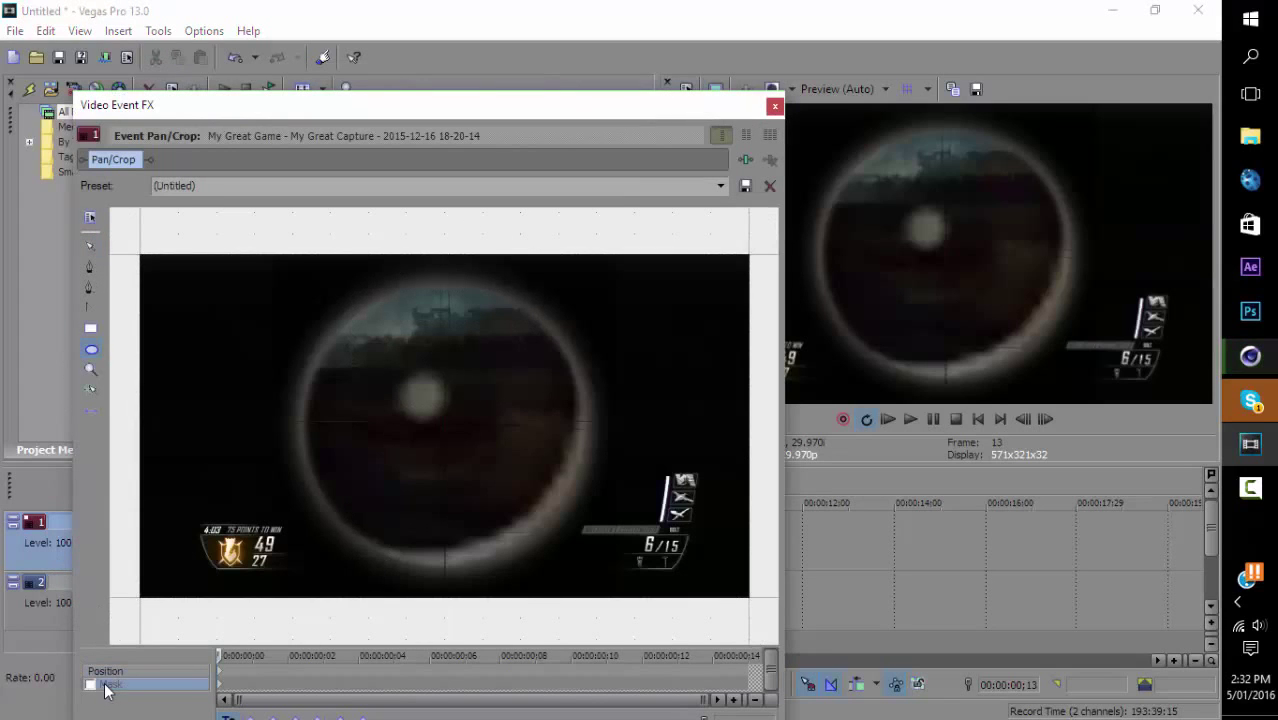
double_click(414, 112)
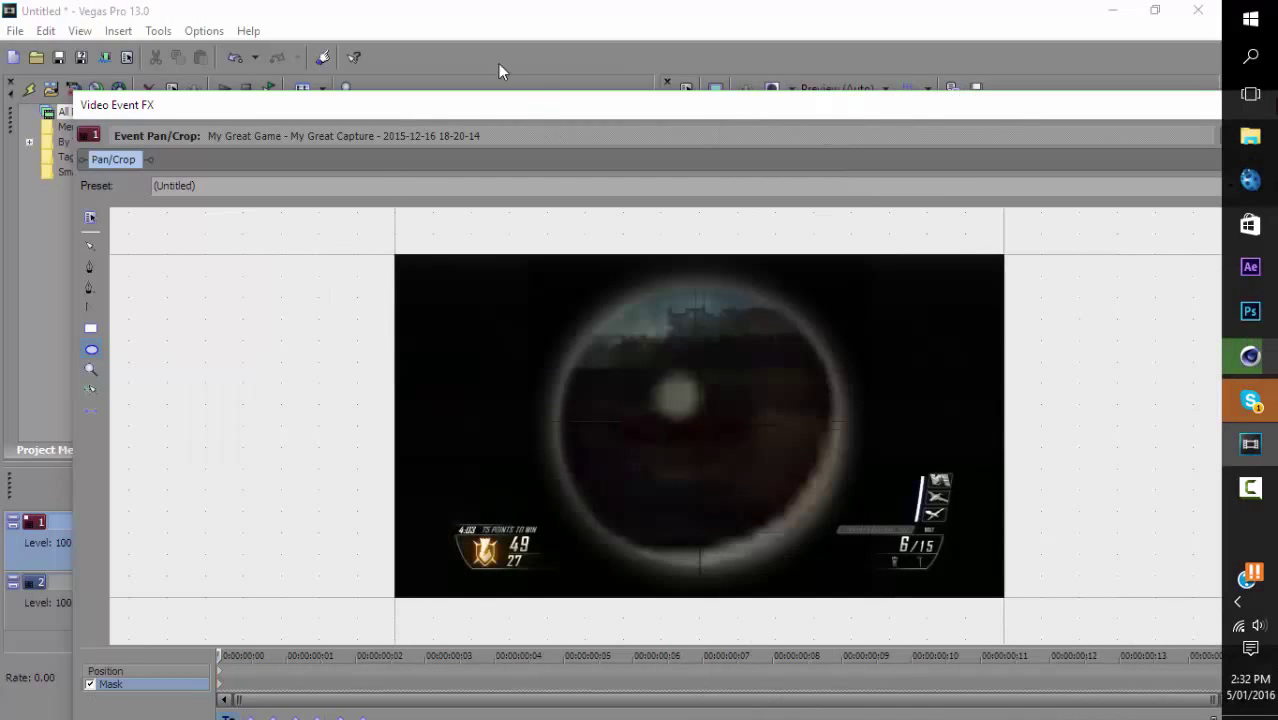
drag(500, 70, 522, 40)
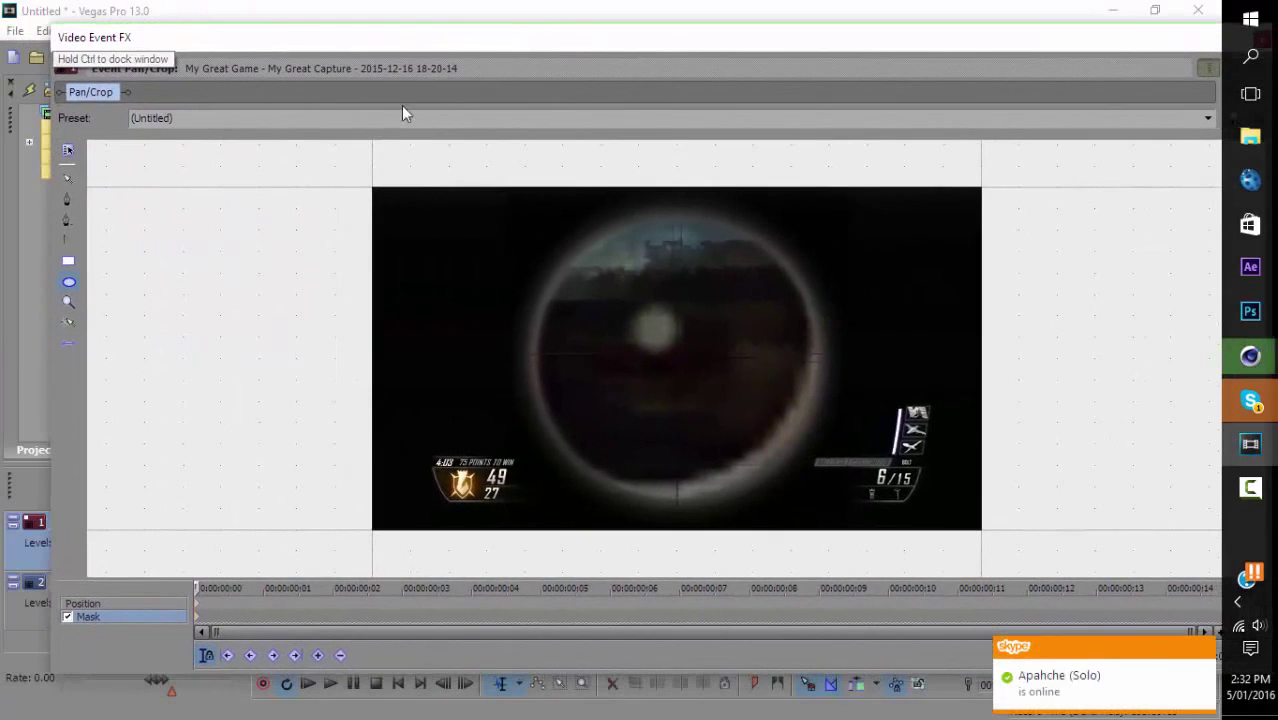
click(68, 283)
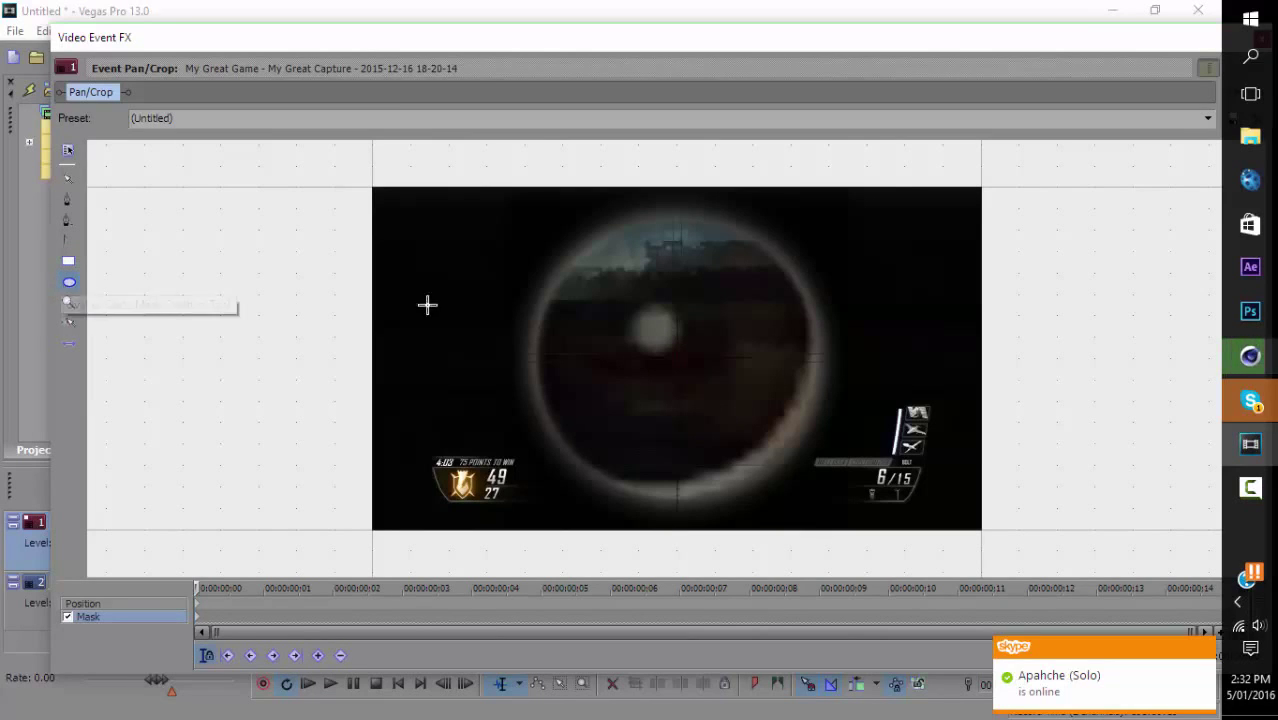
Draw an oval mask over the scope and drag its handles into a circle tracing the scope's edge.
drag(663, 360, 712, 292)
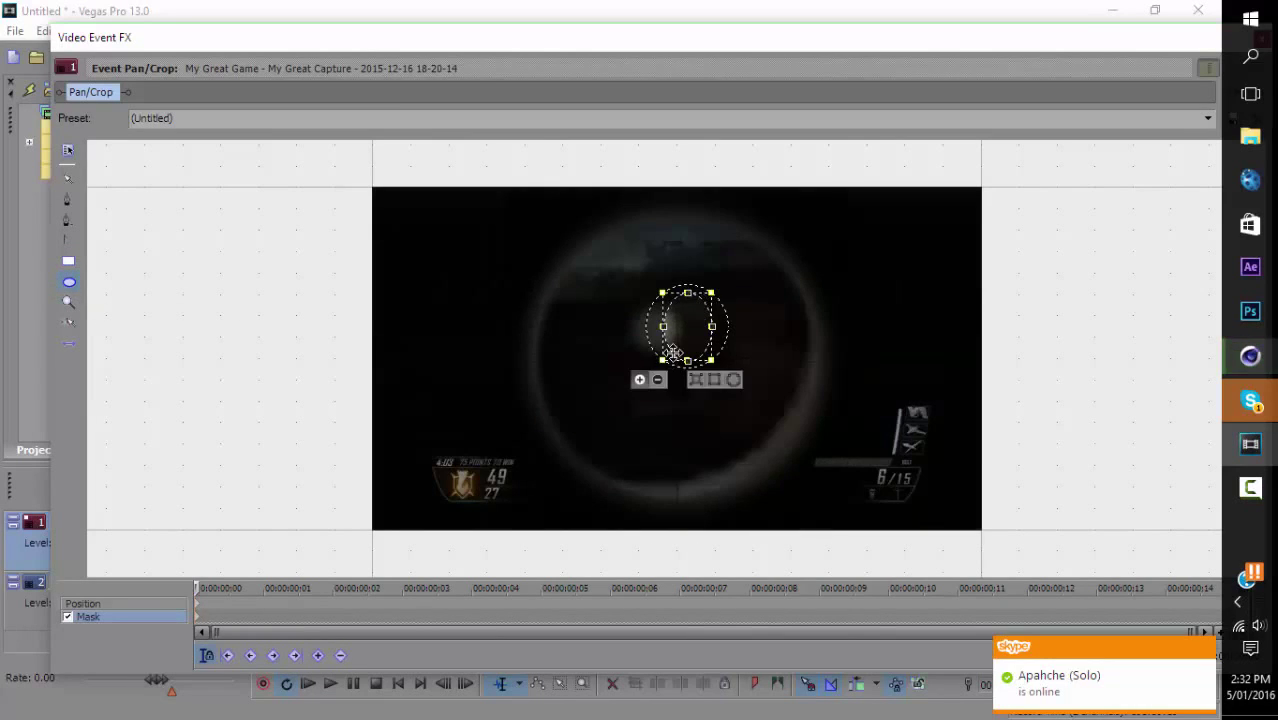
drag(663, 360, 542, 481)
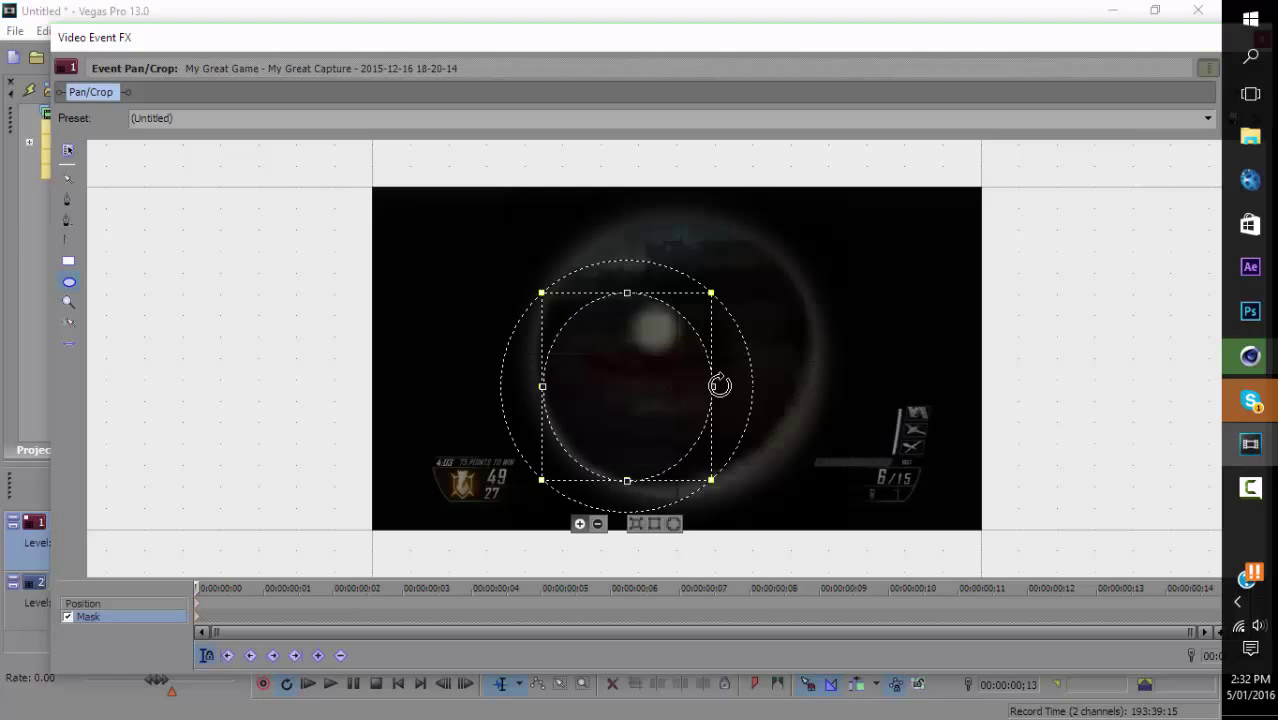
drag(714, 385, 792, 385)
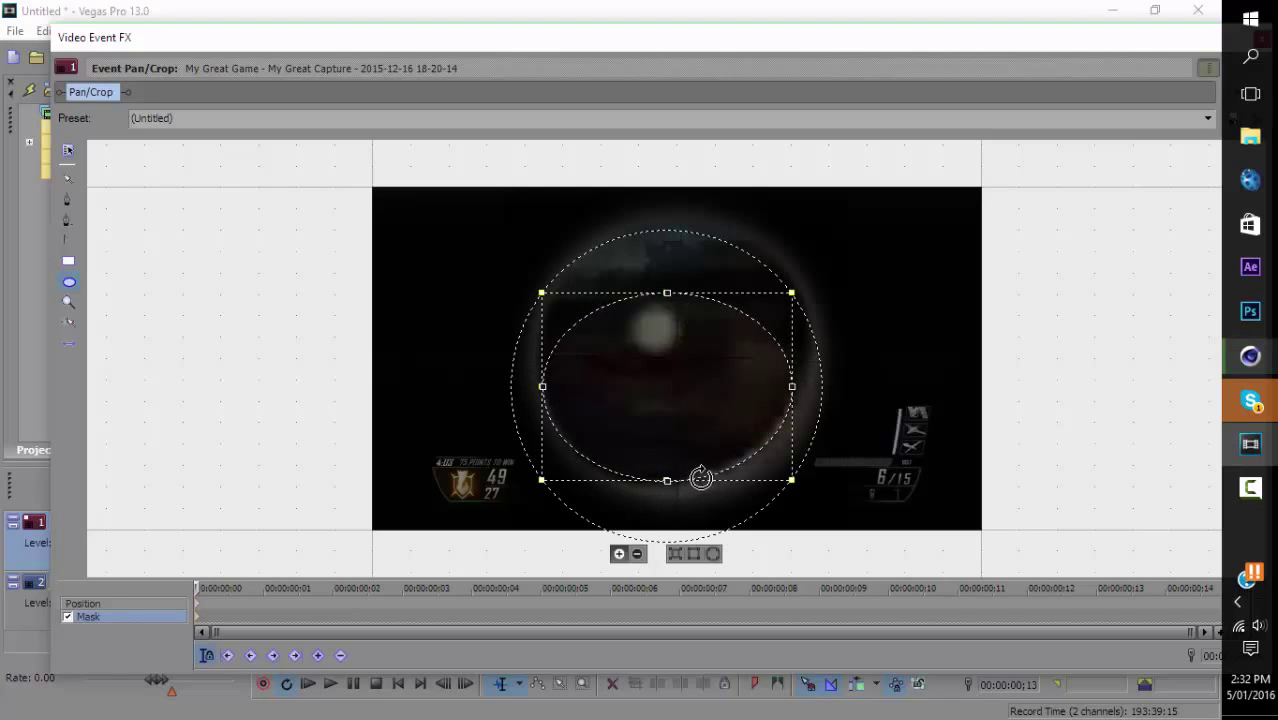
drag(667, 481, 667, 492)
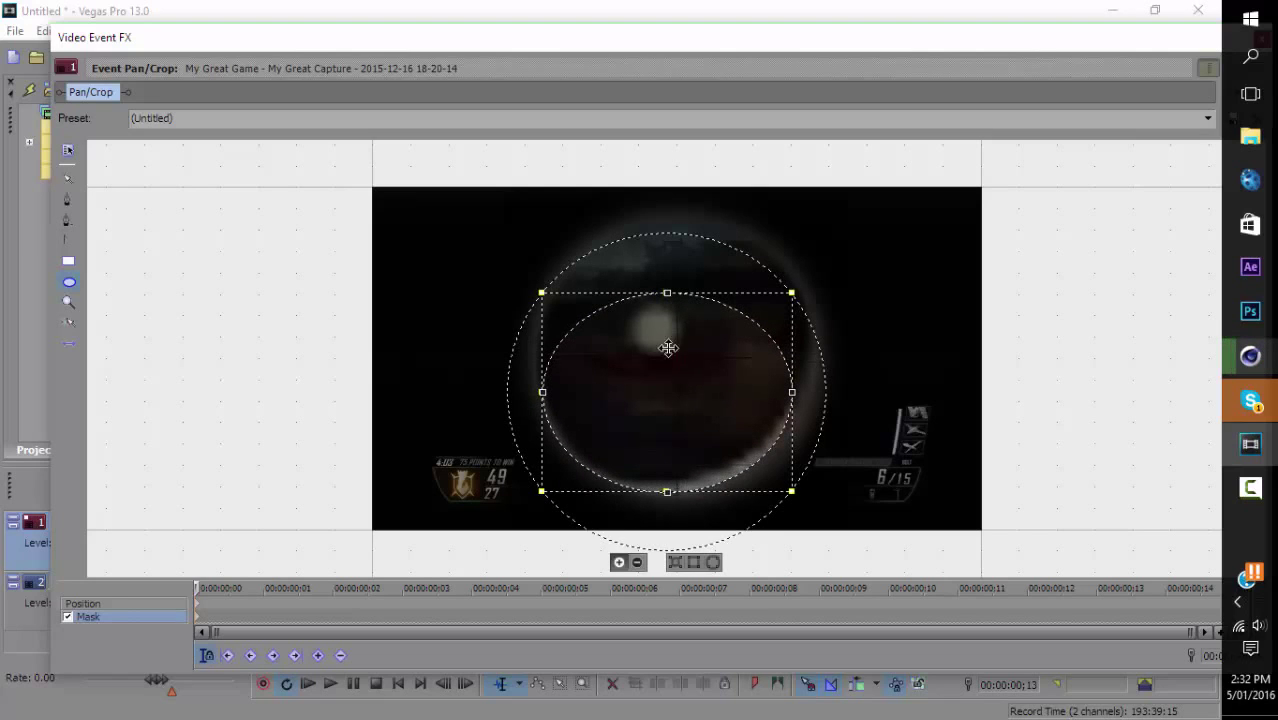
drag(665, 293, 667, 247)
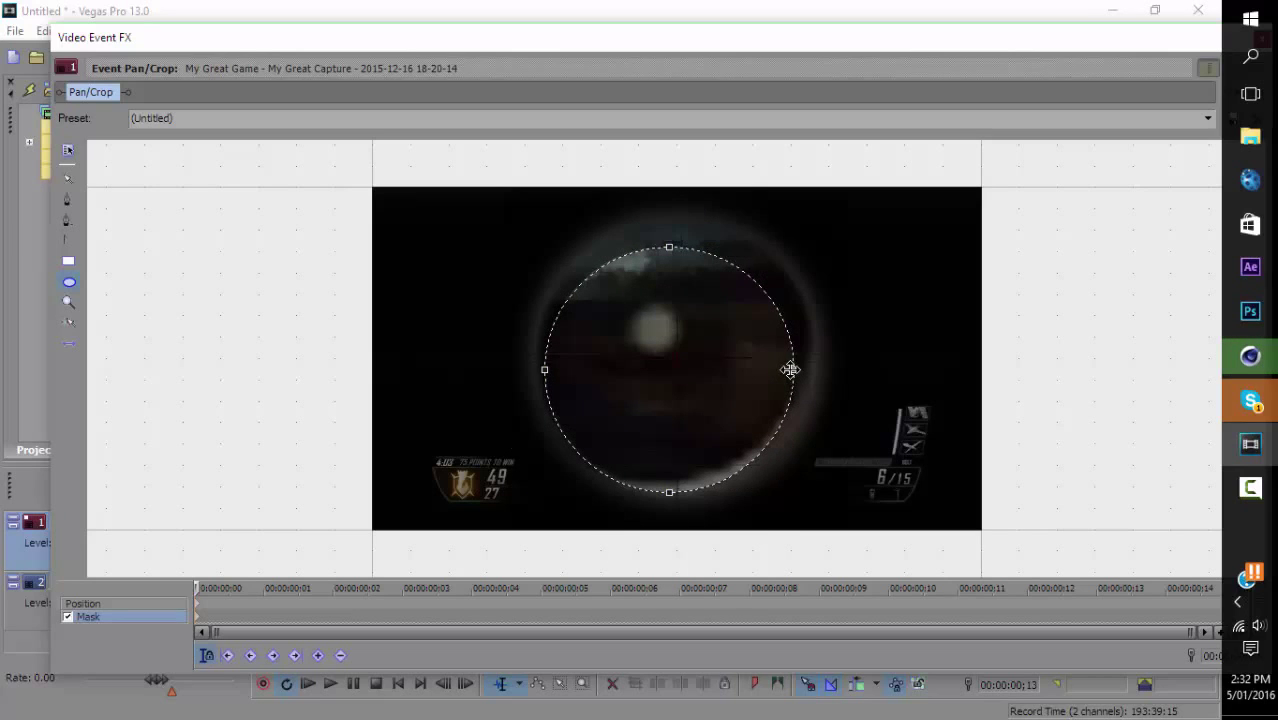
drag(790, 370, 822, 368)
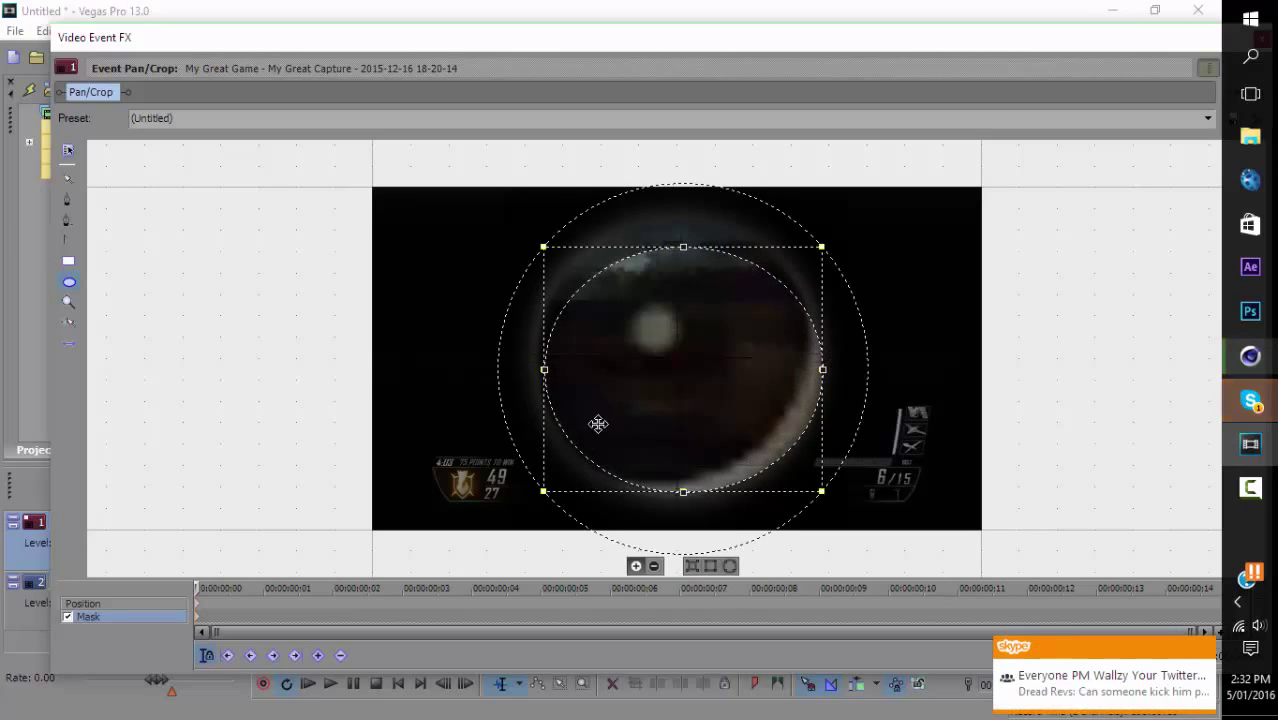
drag(544, 369, 532, 369)
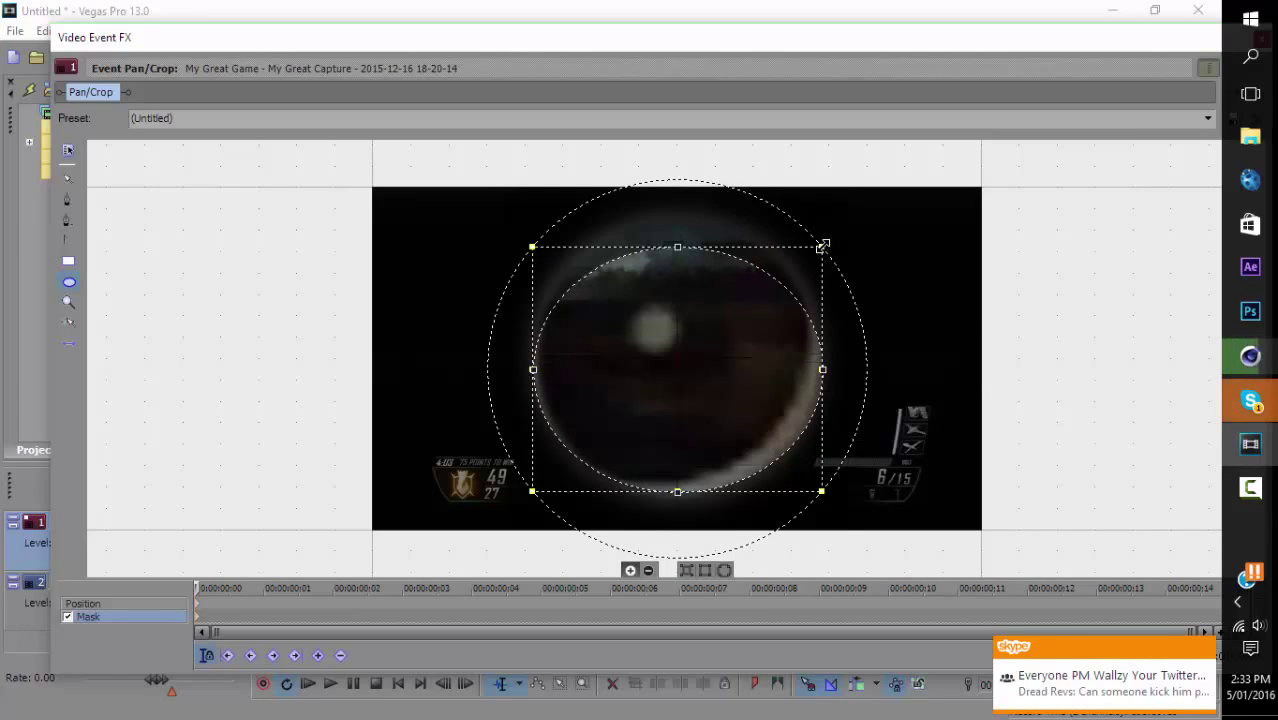
drag(822, 245, 820, 211)
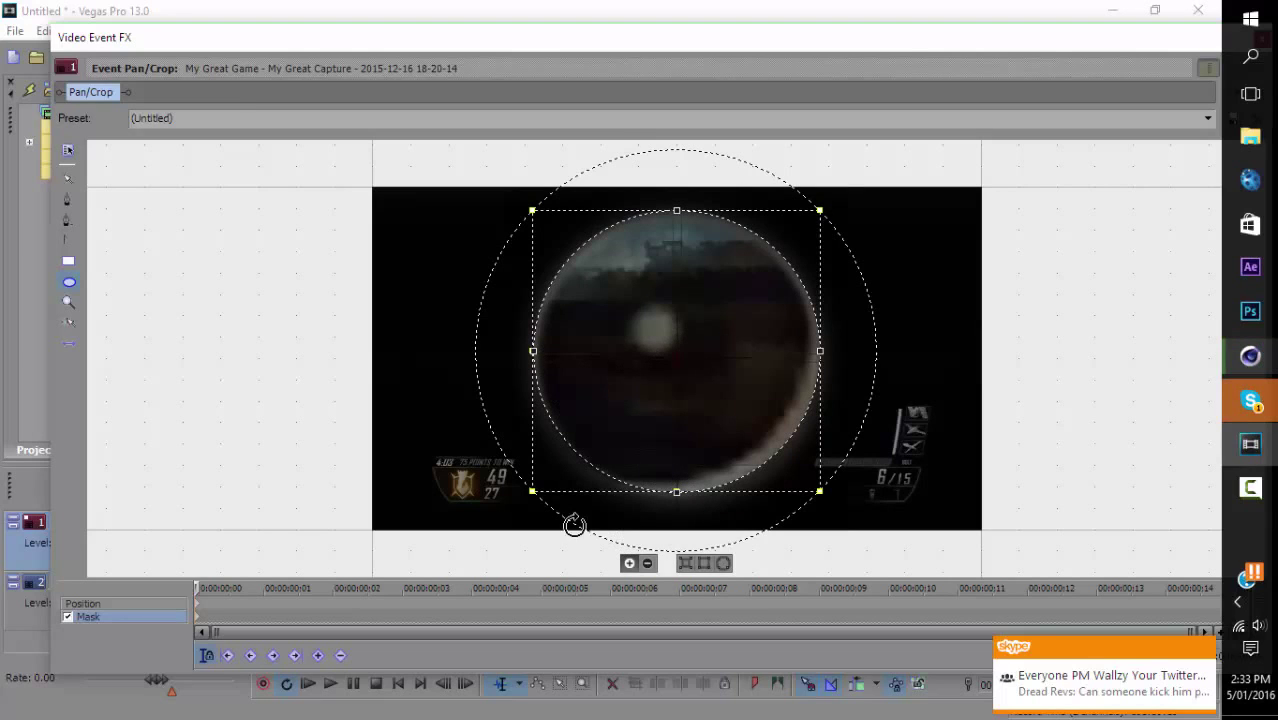
drag(531, 493, 523, 497)
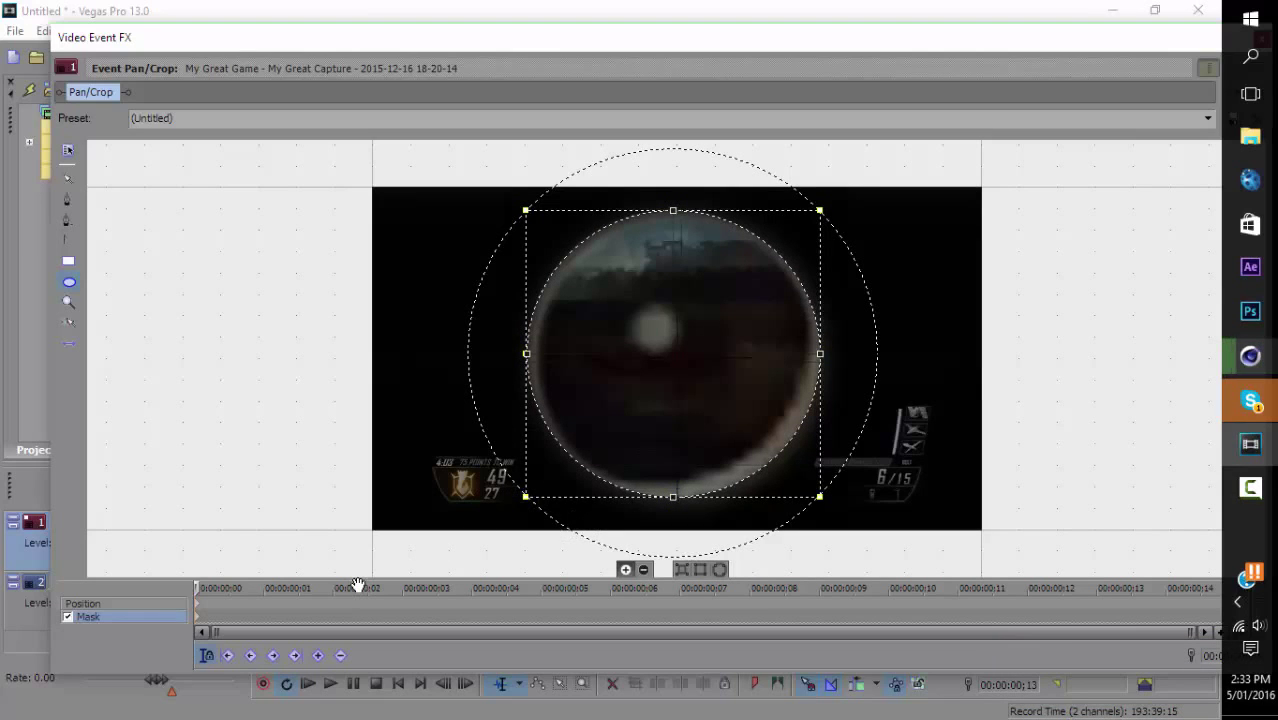
Select Position, zoom out the canvas, and drag the crop frame's corner outward.
click(117, 603)
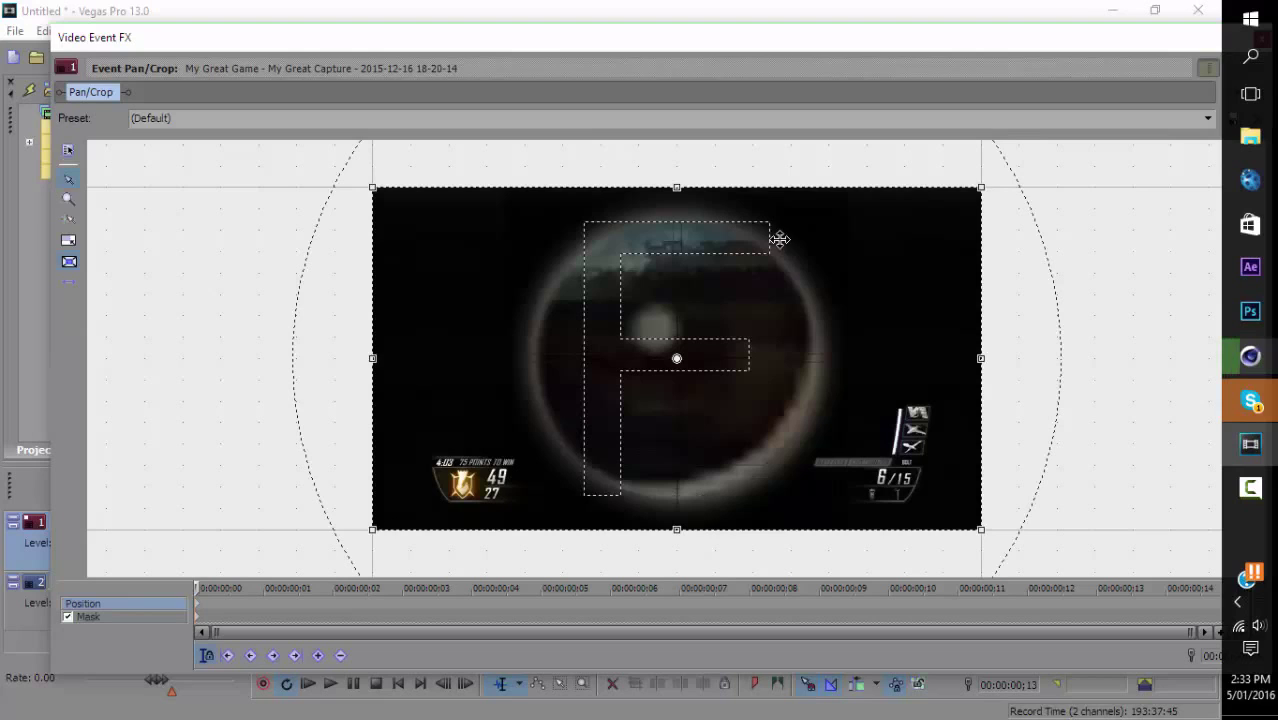
click(121, 616)
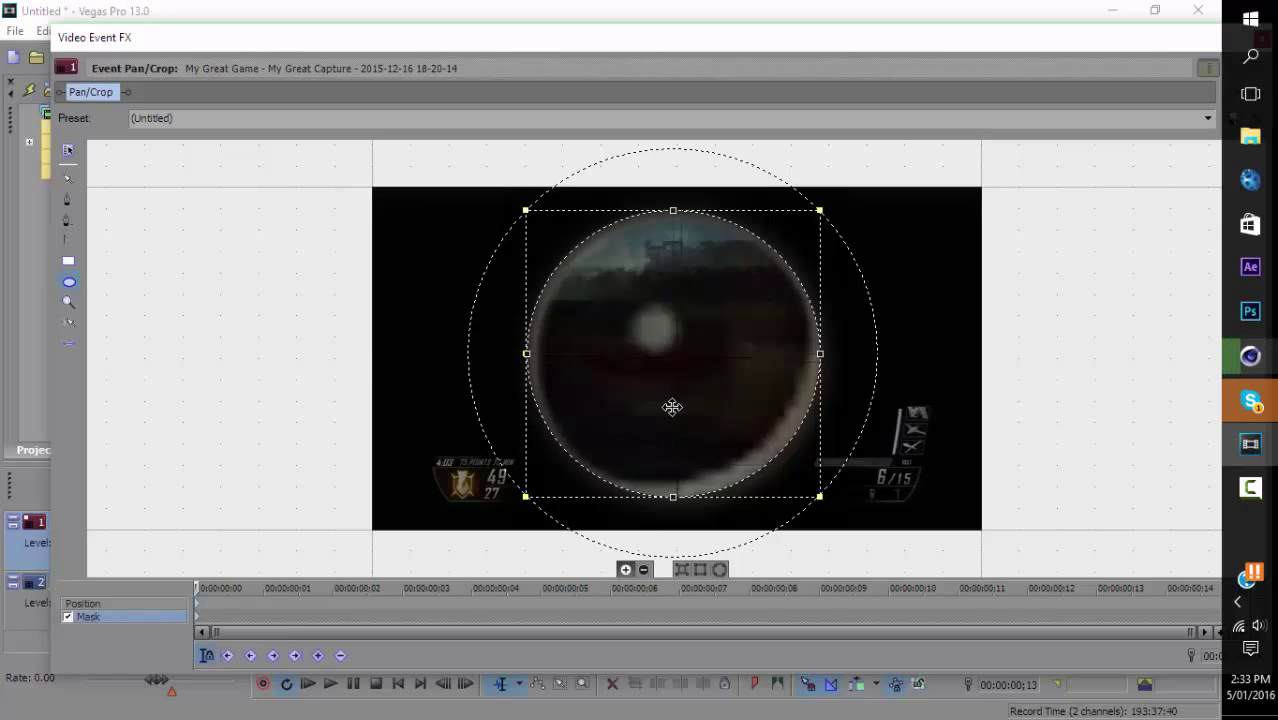
click(112, 603)
scroll(603, 475, down, 2)
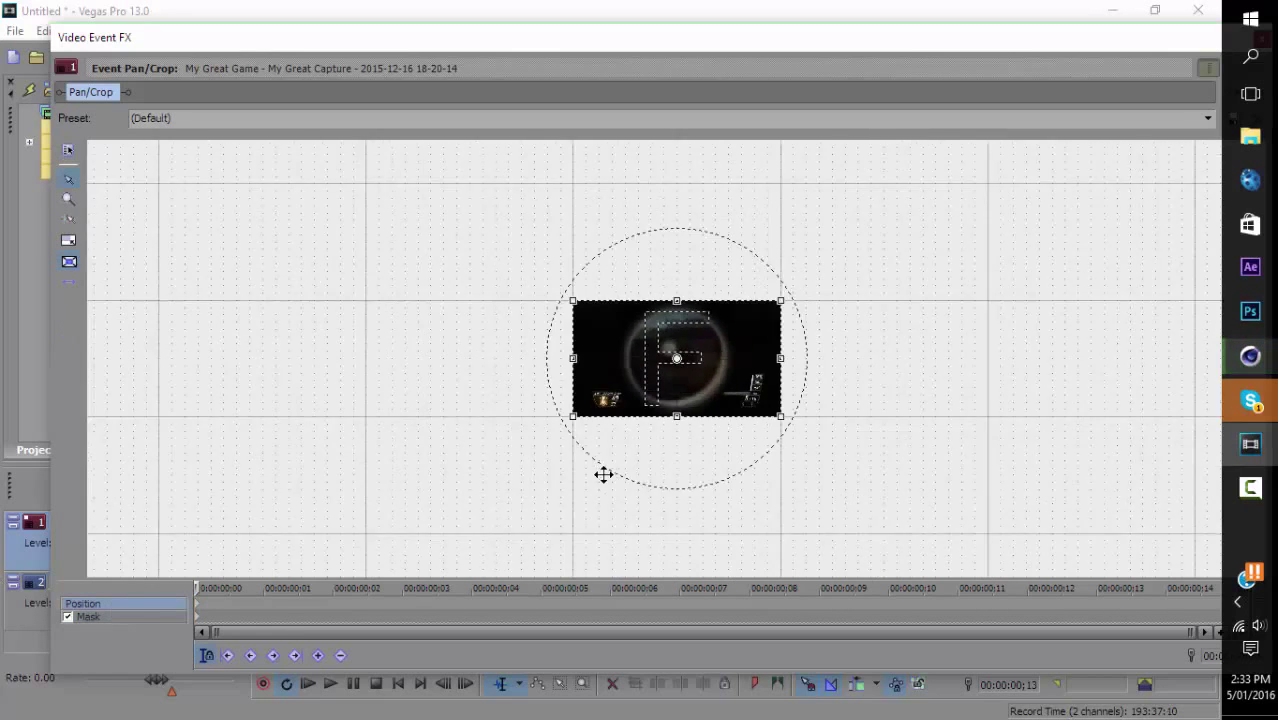
scroll(603, 475, down, 3)
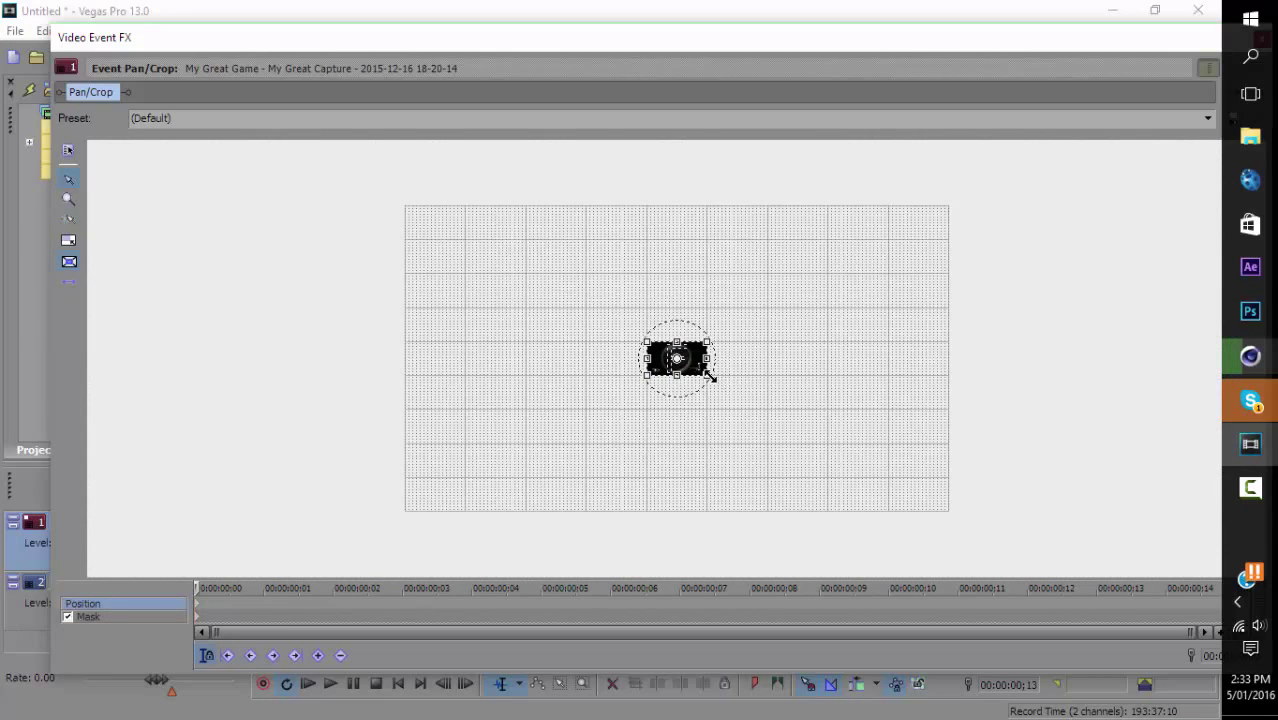
drag(710, 378, 898, 485)
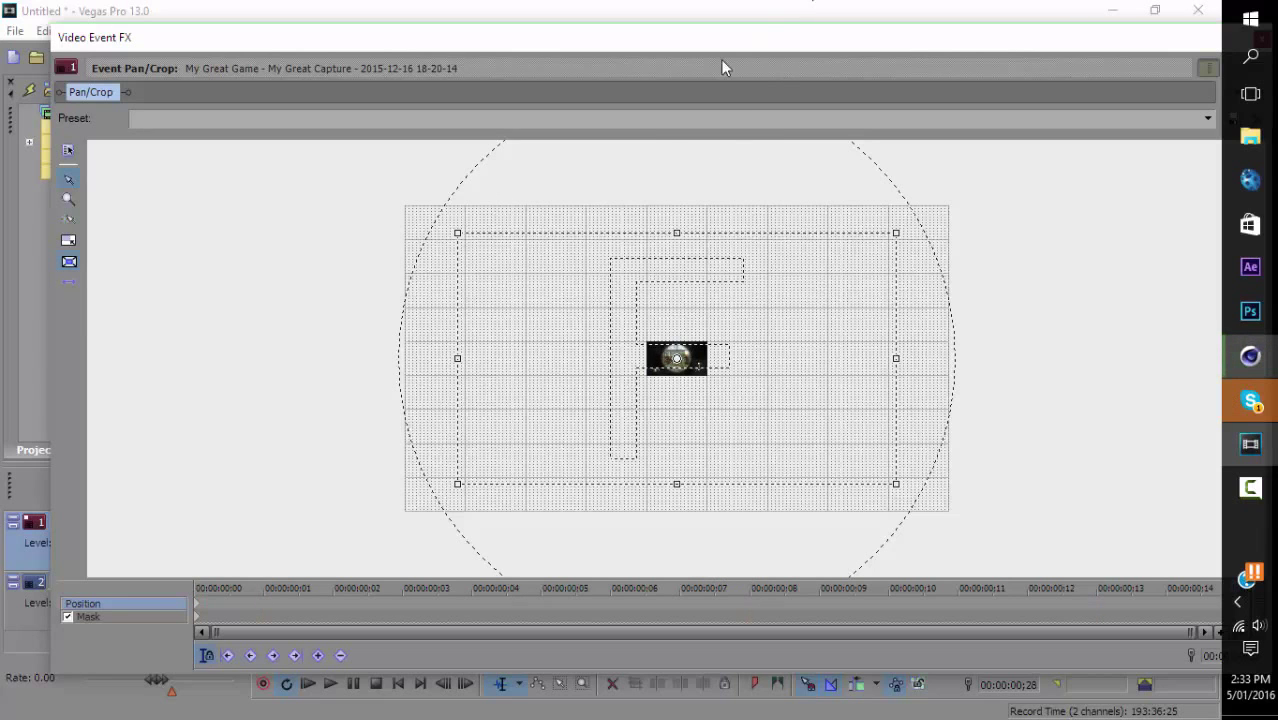
Shrink and move the Pan/Crop window aside, then open the Preset list.
drag(50, 349, 357, 349)
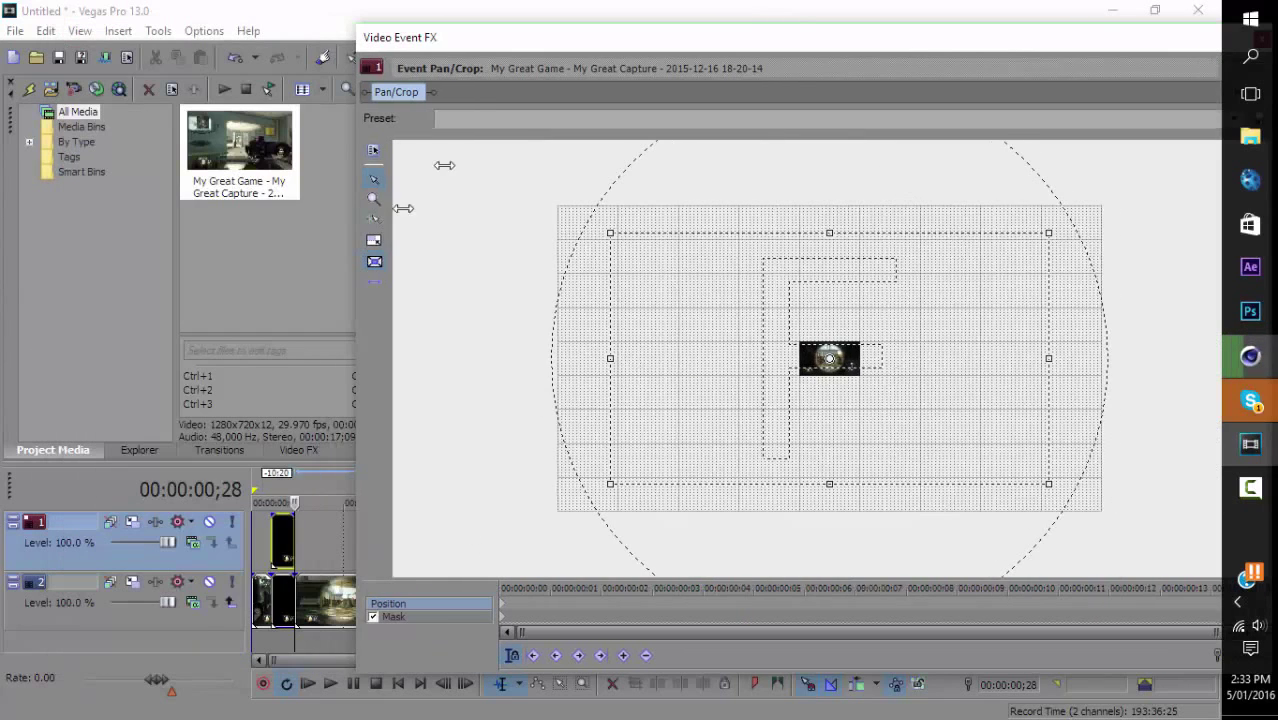
drag(613, 45, 433, 31)
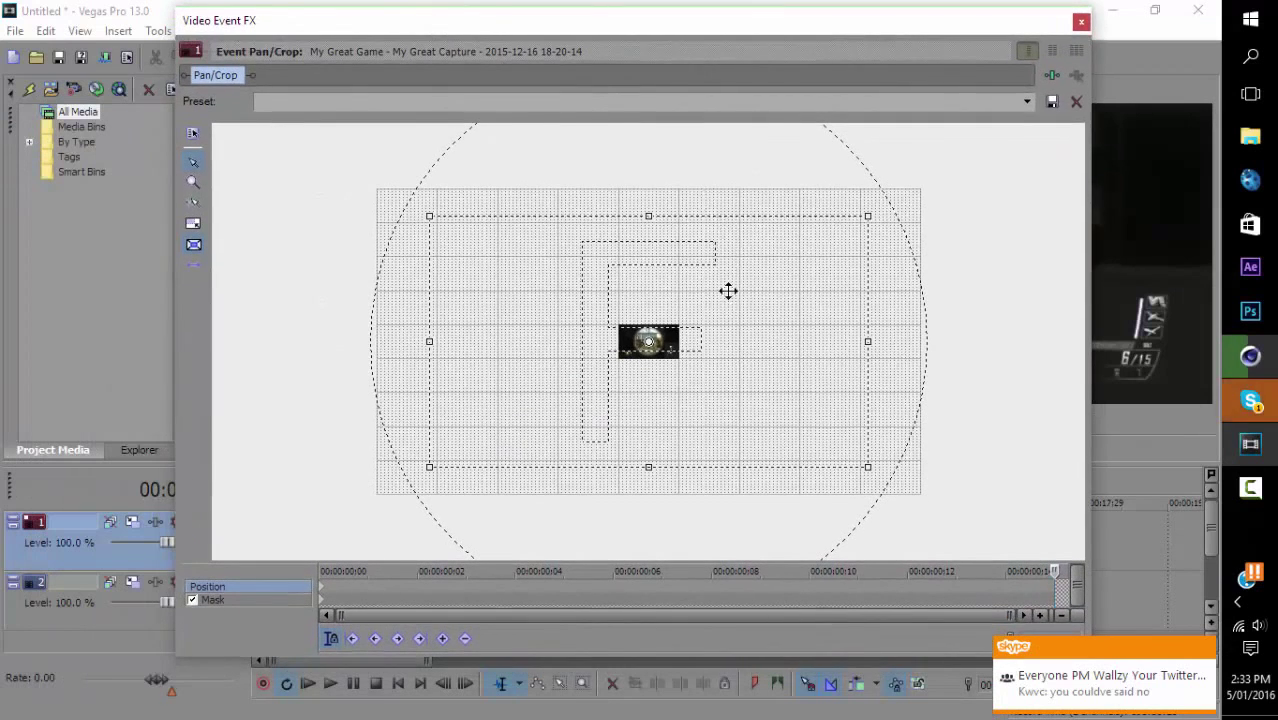
click(1022, 102)
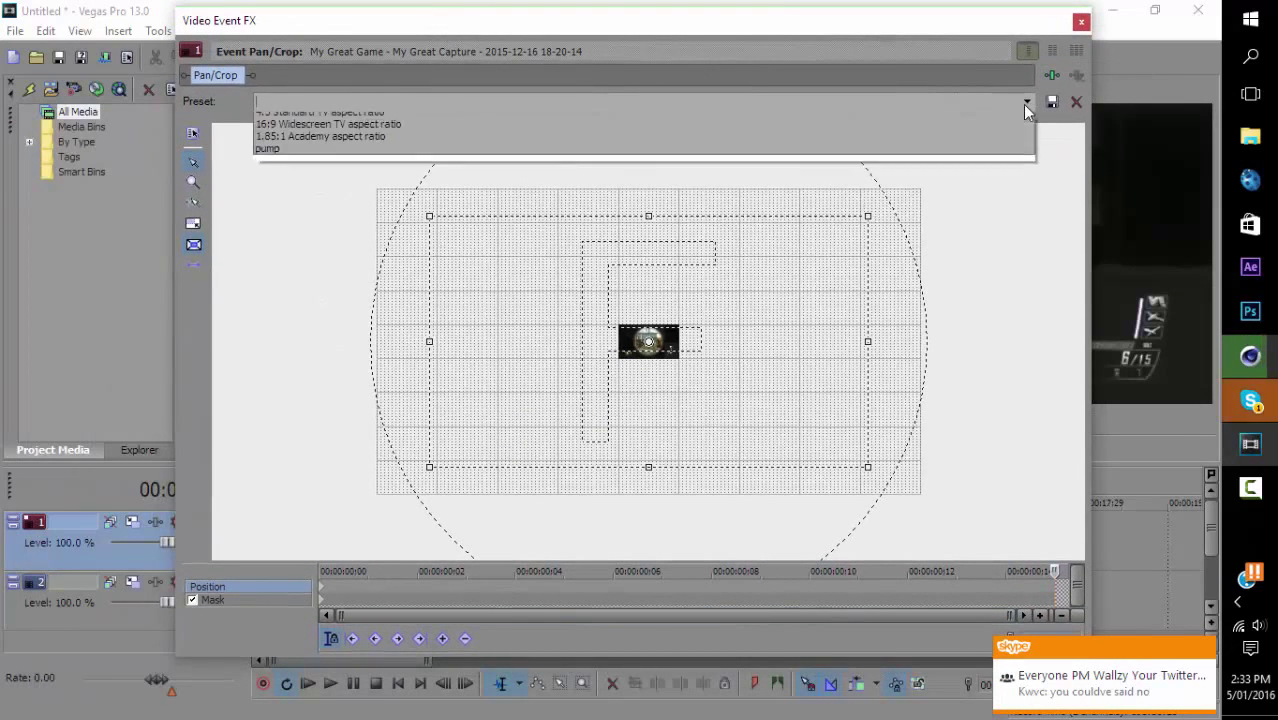
Apply the (Default) Pan/Crop preset, close Video Event FX, and play the project from the start.
click(956, 120)
click(1083, 24)
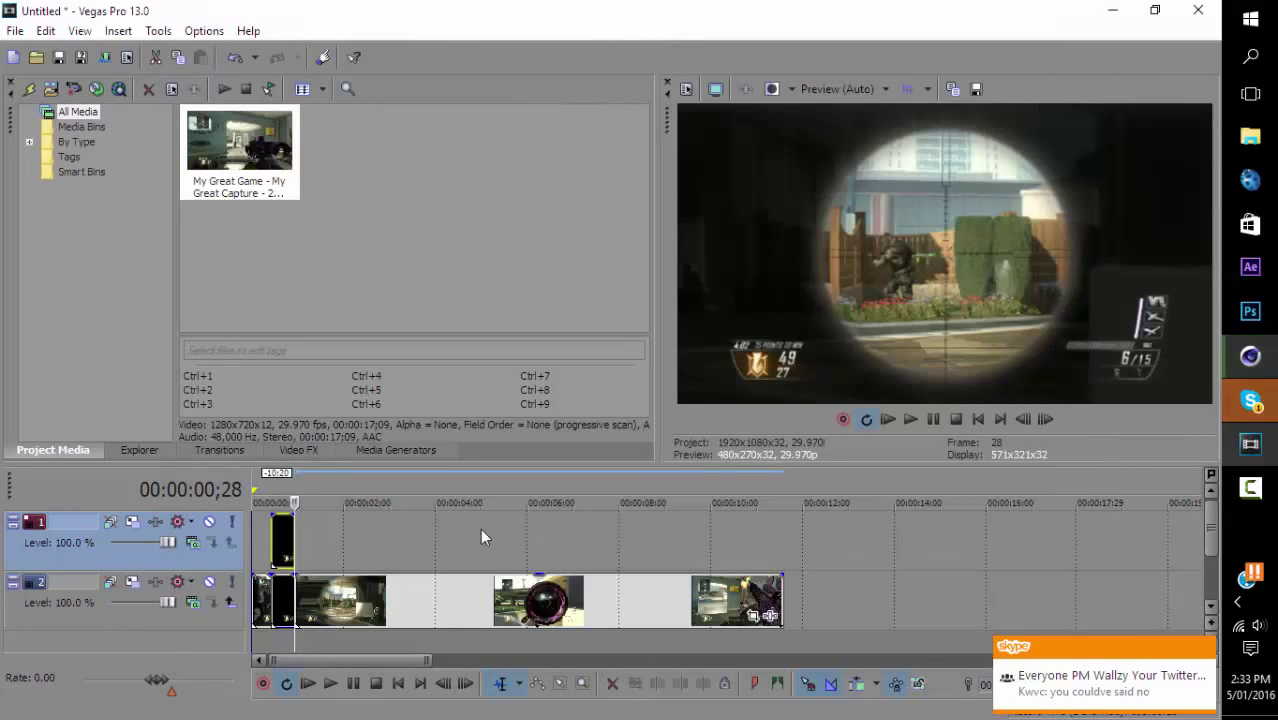
key(Home)
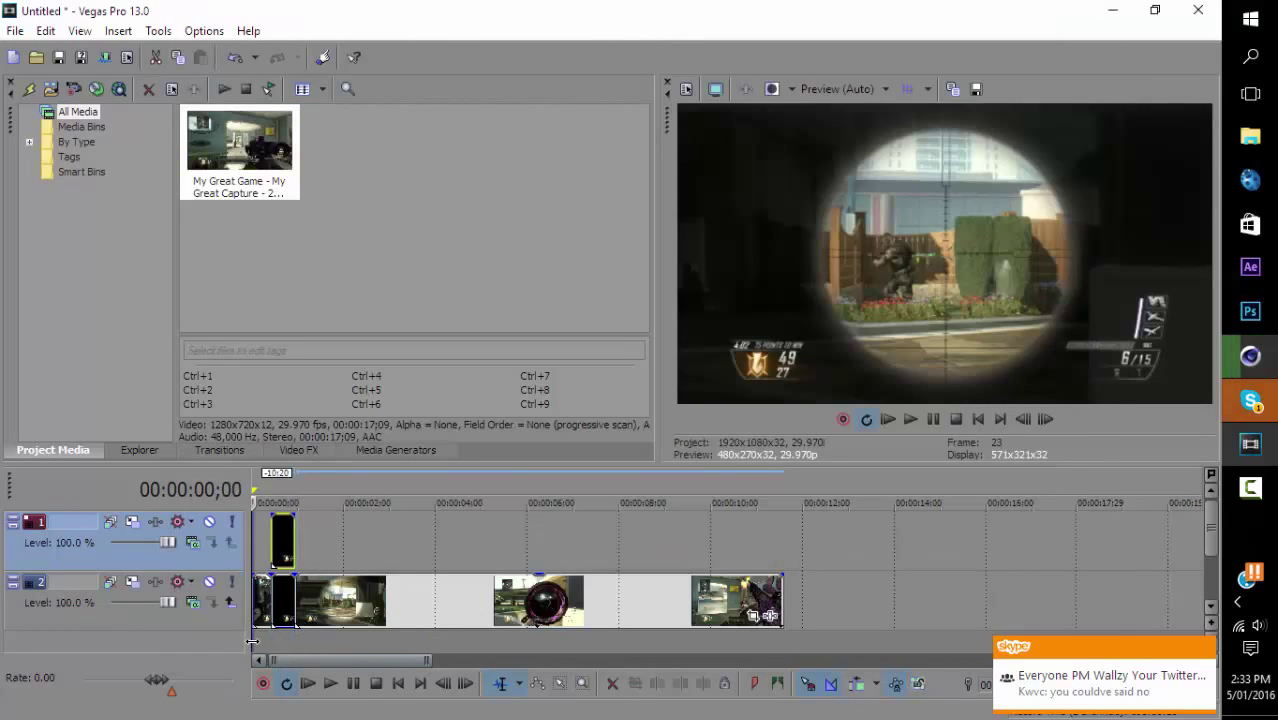
click(912, 420)
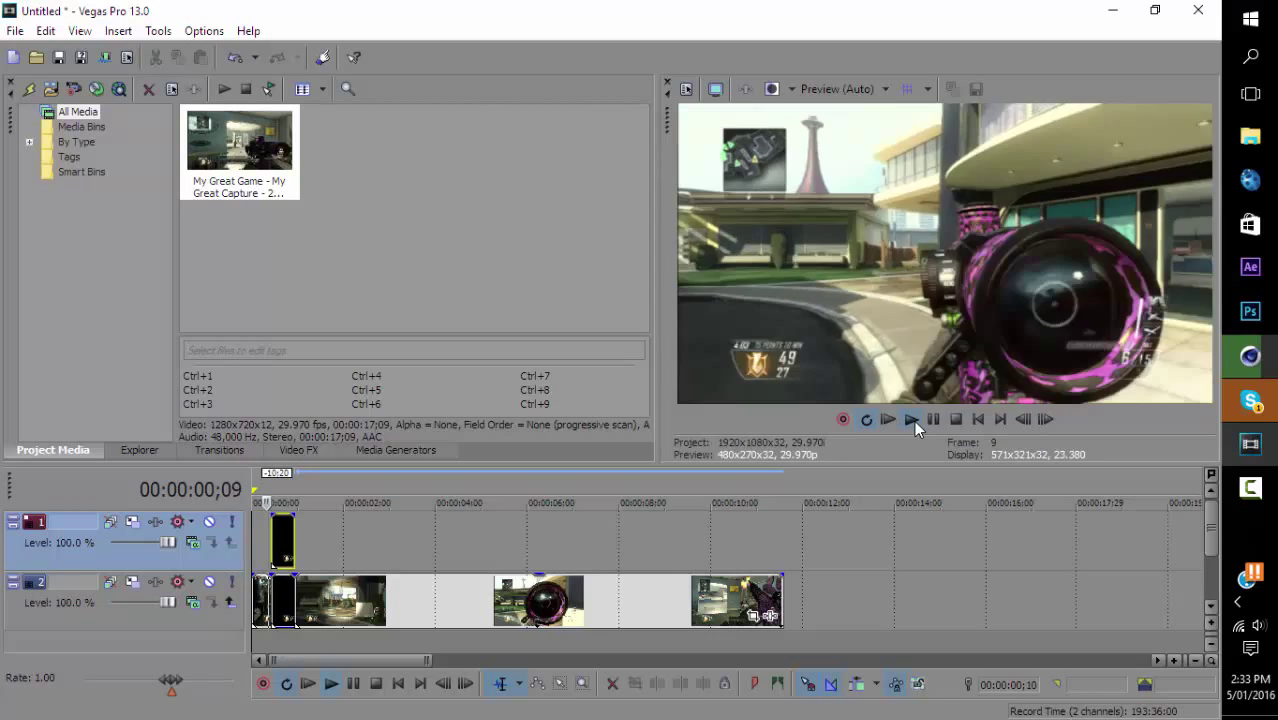
click(933, 420)
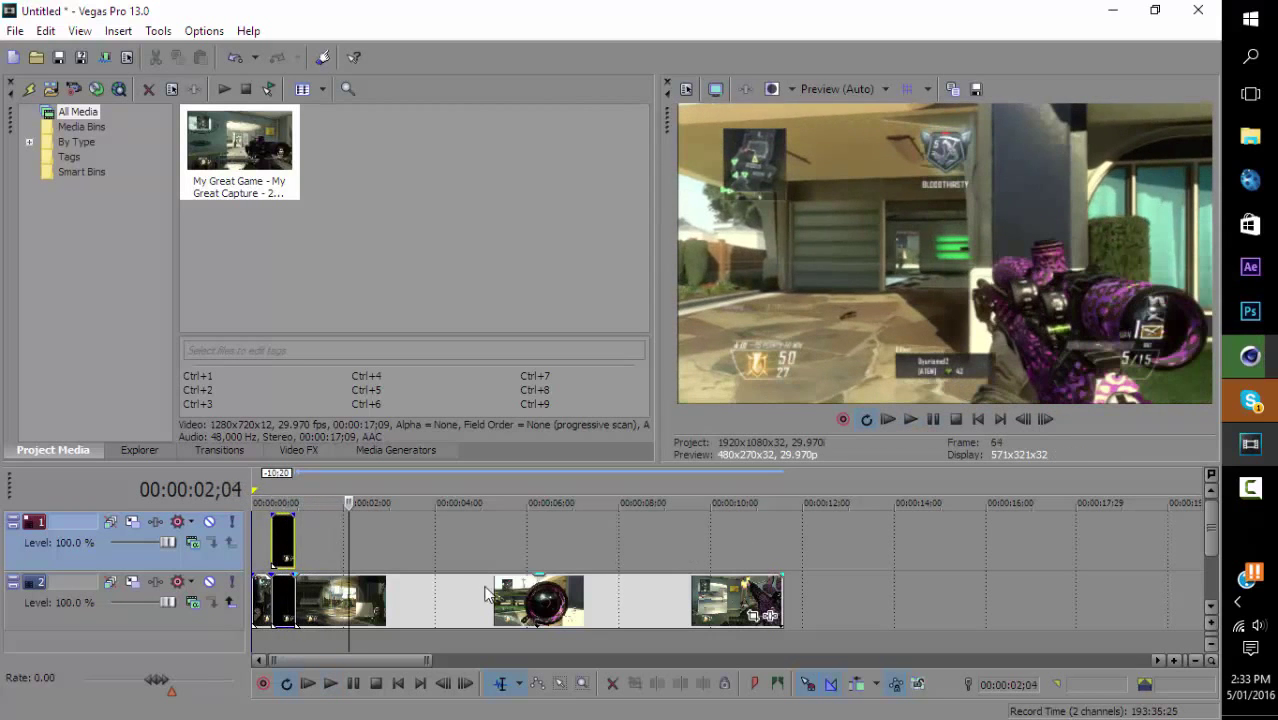
Park the playhead at 00:00:00;13 and bring up the scope clip's context menu.
click(308, 545)
click(279, 548)
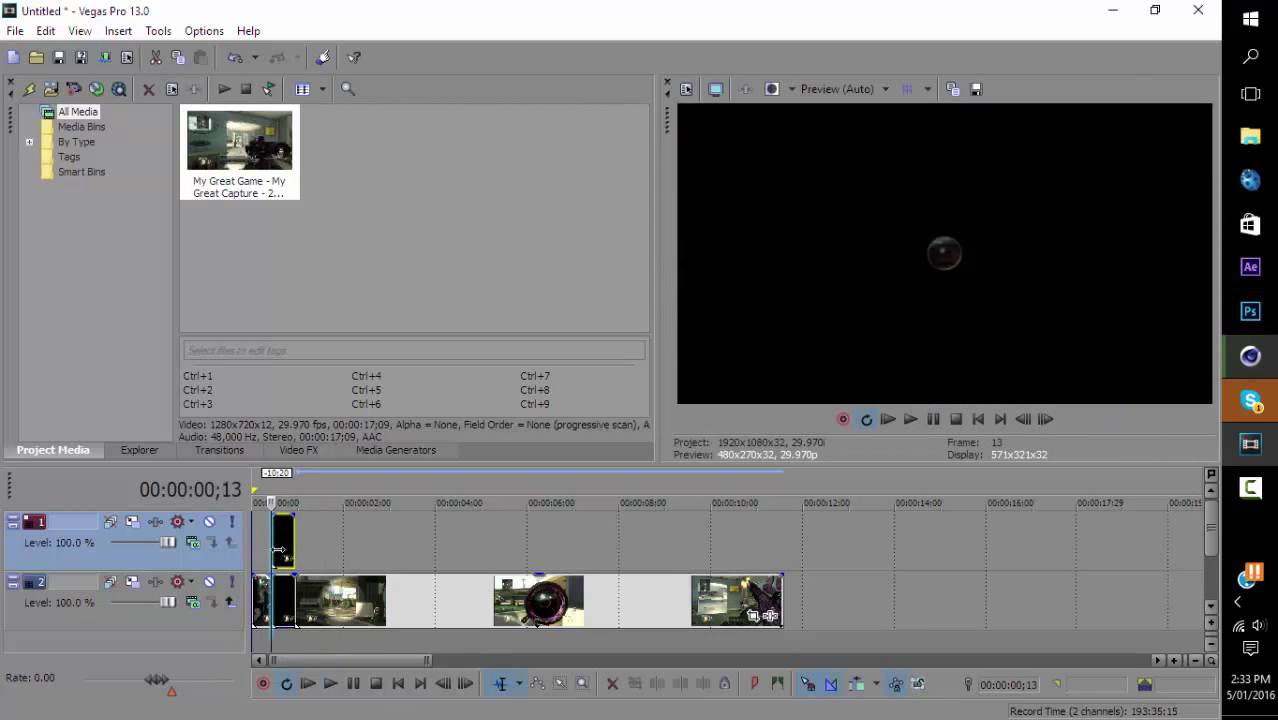
right_click(279, 557)
Reopen the scope clip's Pan/Crop editor and apply the (Default) preset at the clip's first frame.
click(435, 206)
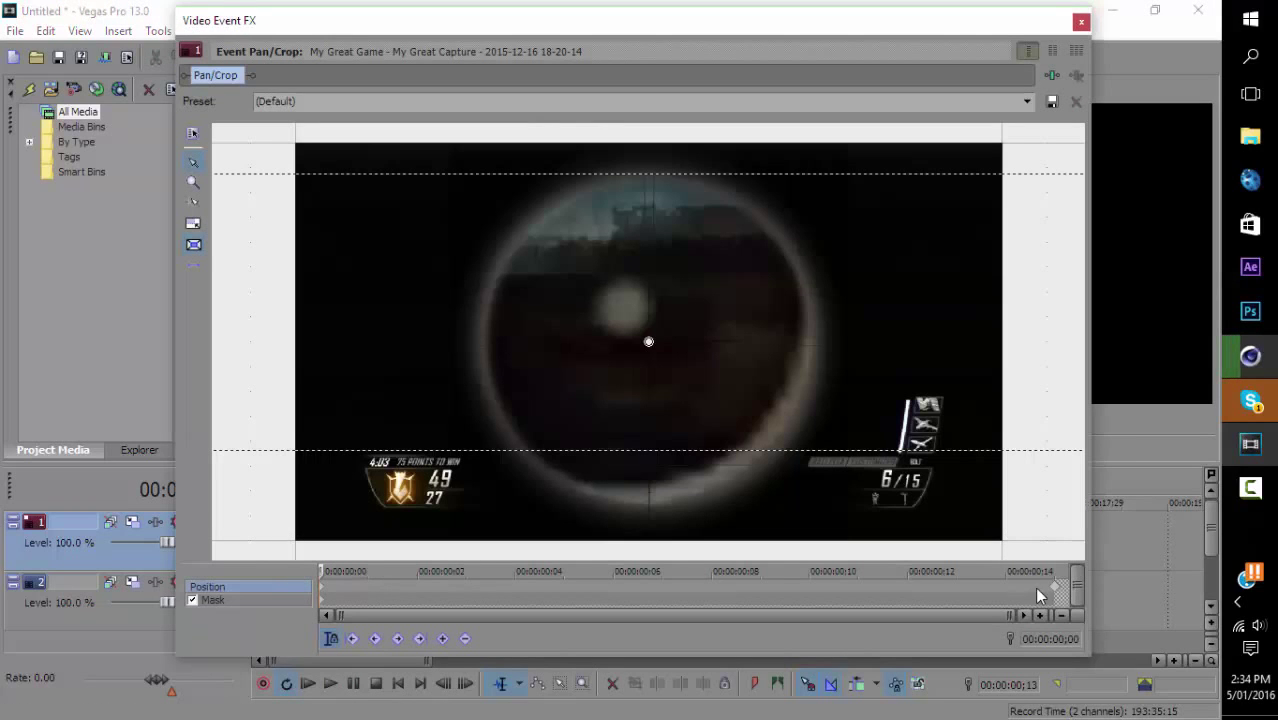
click(1055, 592)
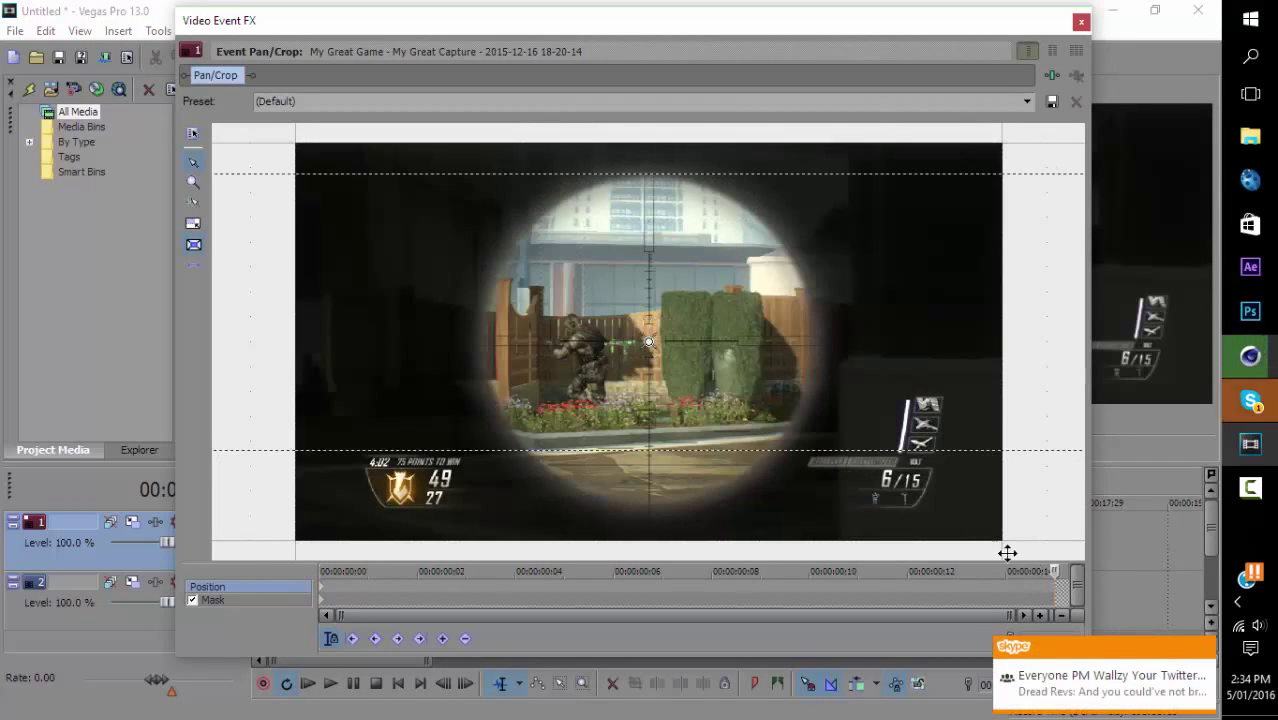
scroll(806, 396, down, 10)
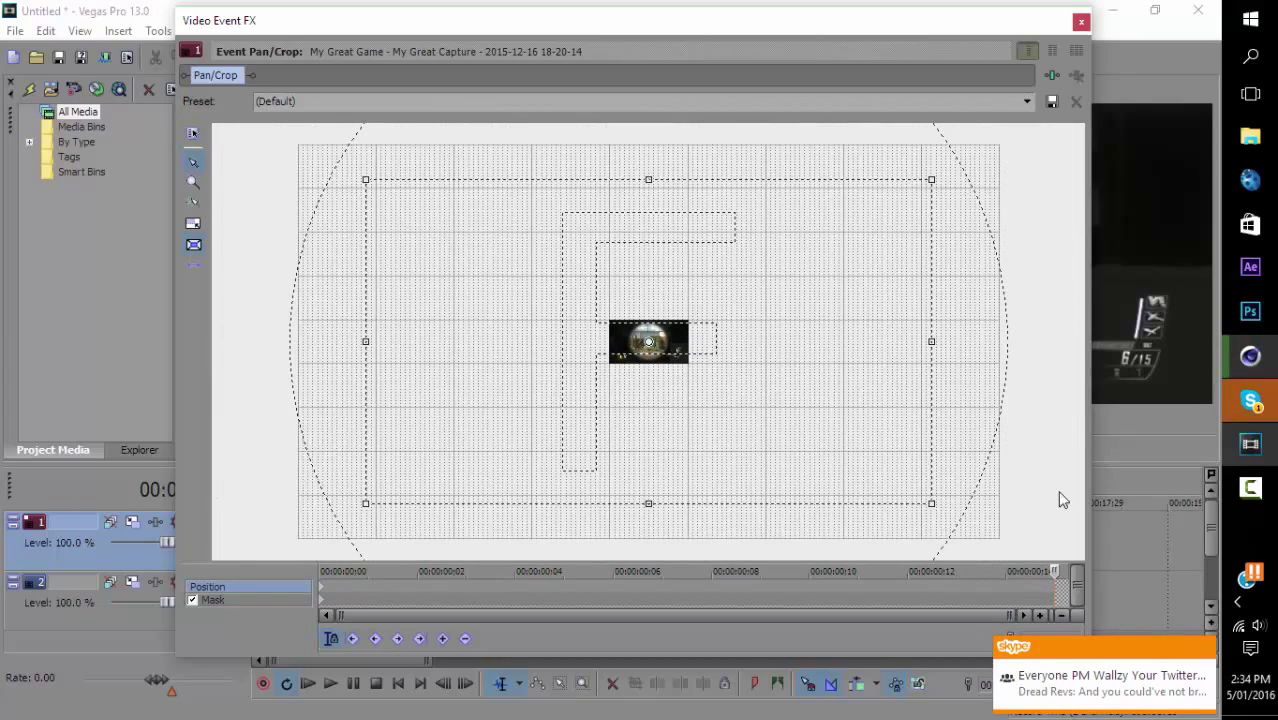
click(322, 592)
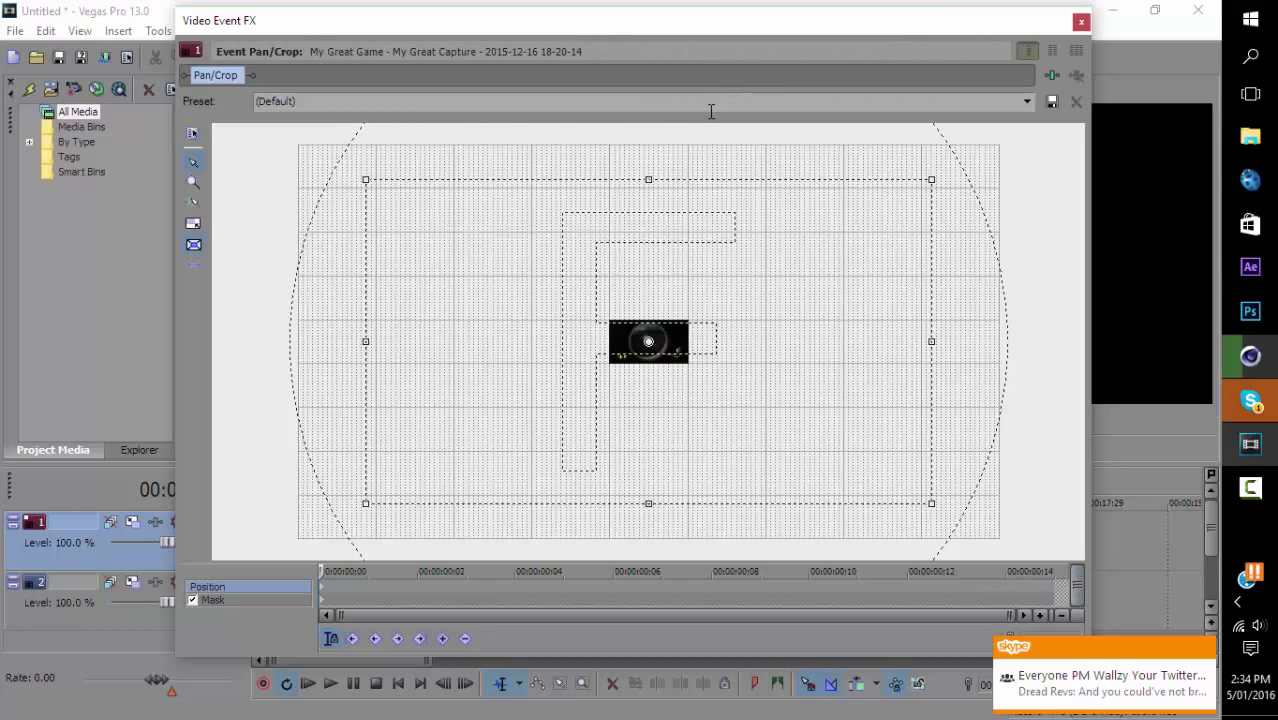
click(1026, 101)
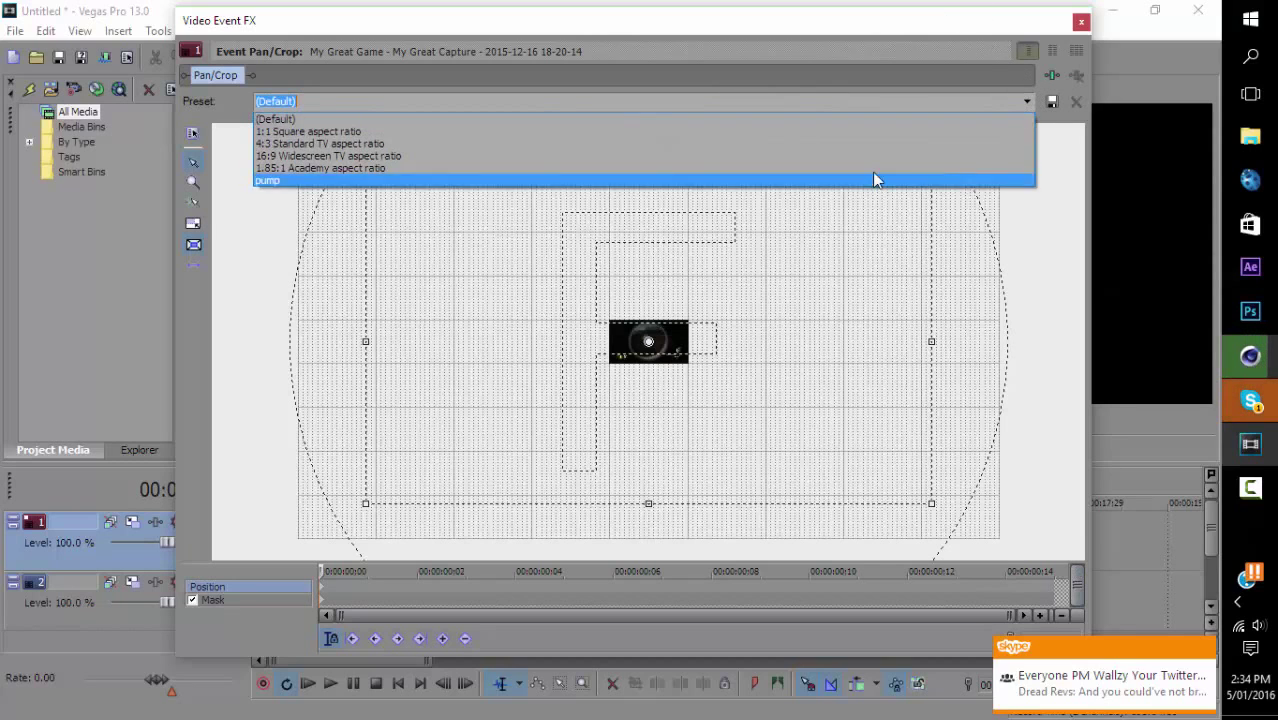
click(693, 119)
scroll(664, 290, up, 4)
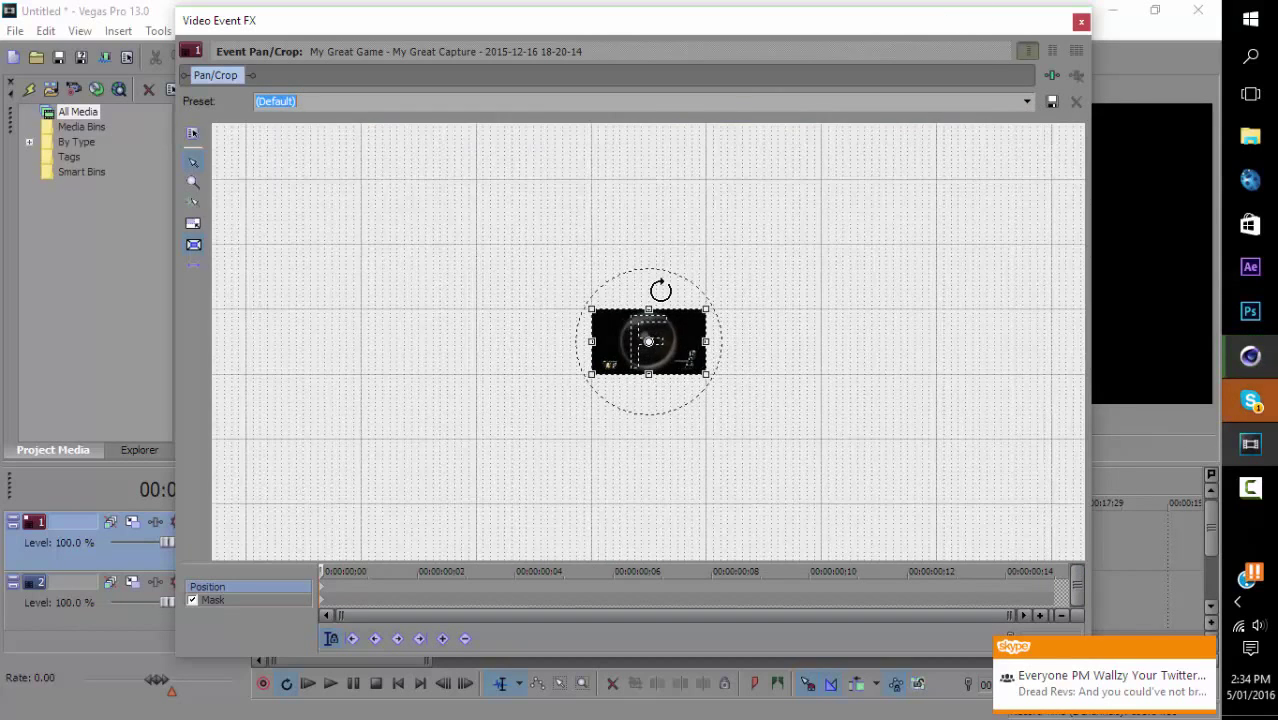
scroll(664, 290, up, 2)
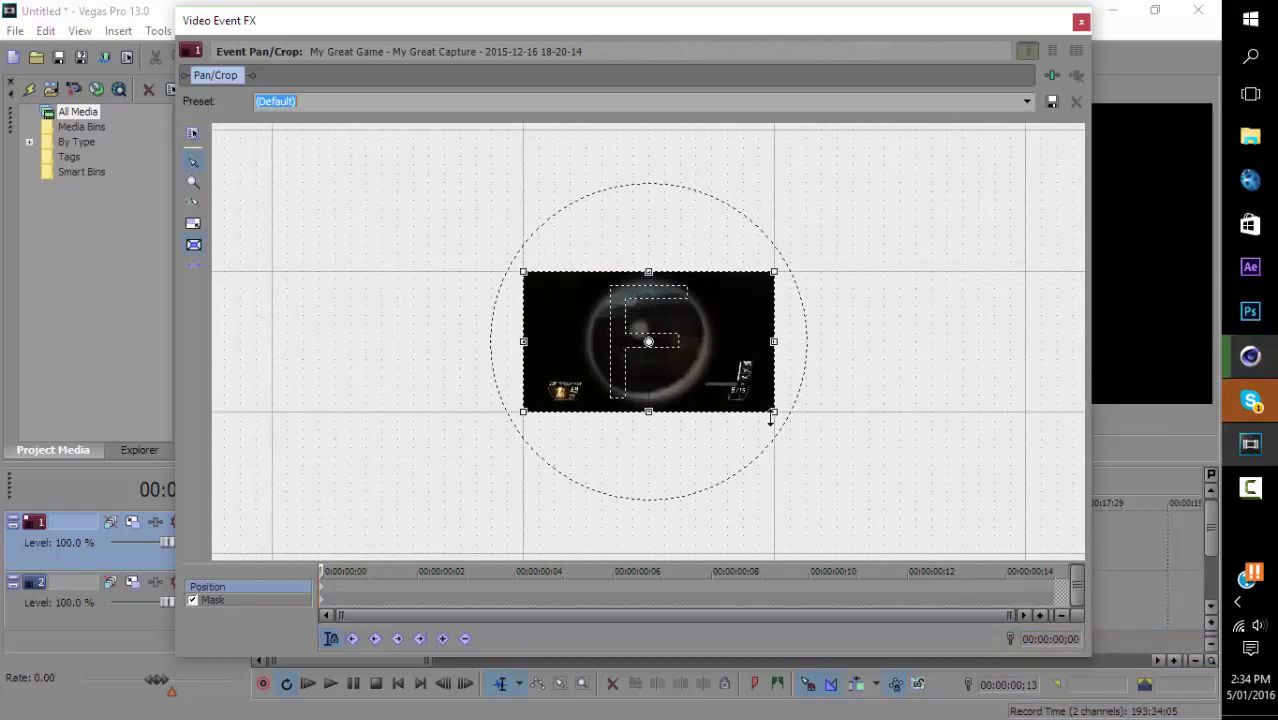
Enlarge the crop box and rotate it about 20° clockwise, then enlarge and rotate it further at frame 2.
drag(772, 414, 846, 447)
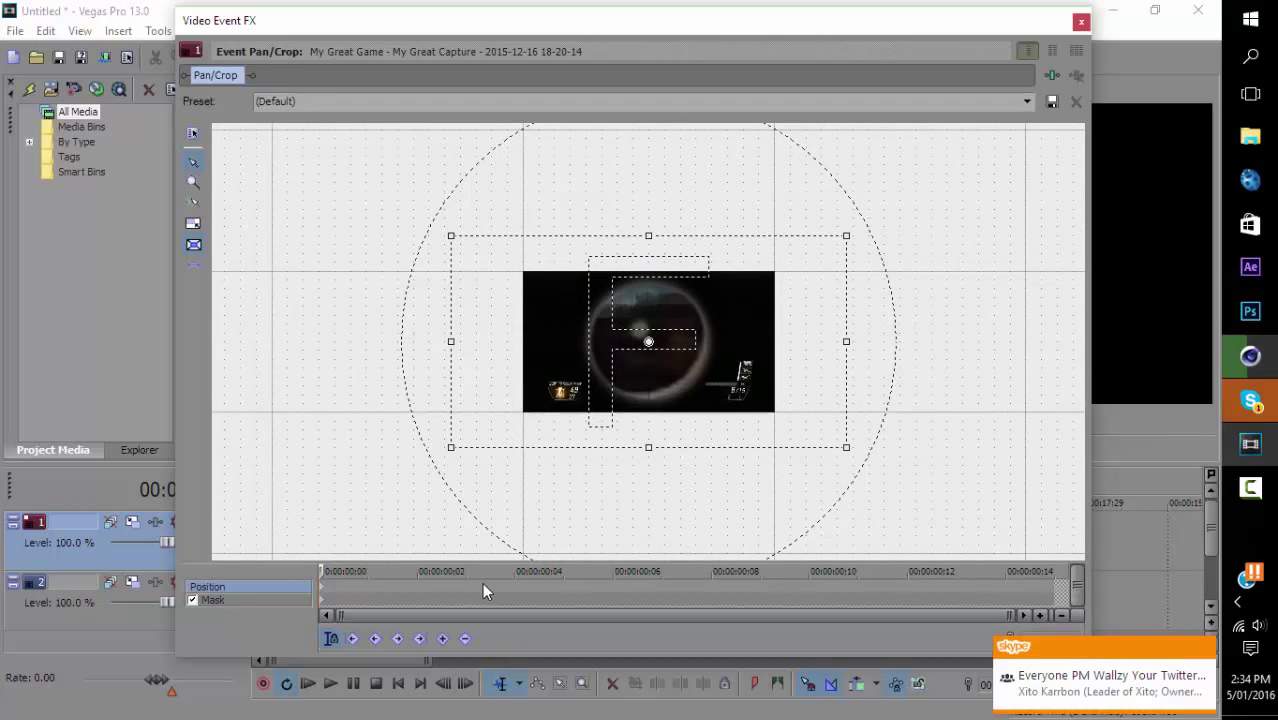
drag(320, 570, 368, 569)
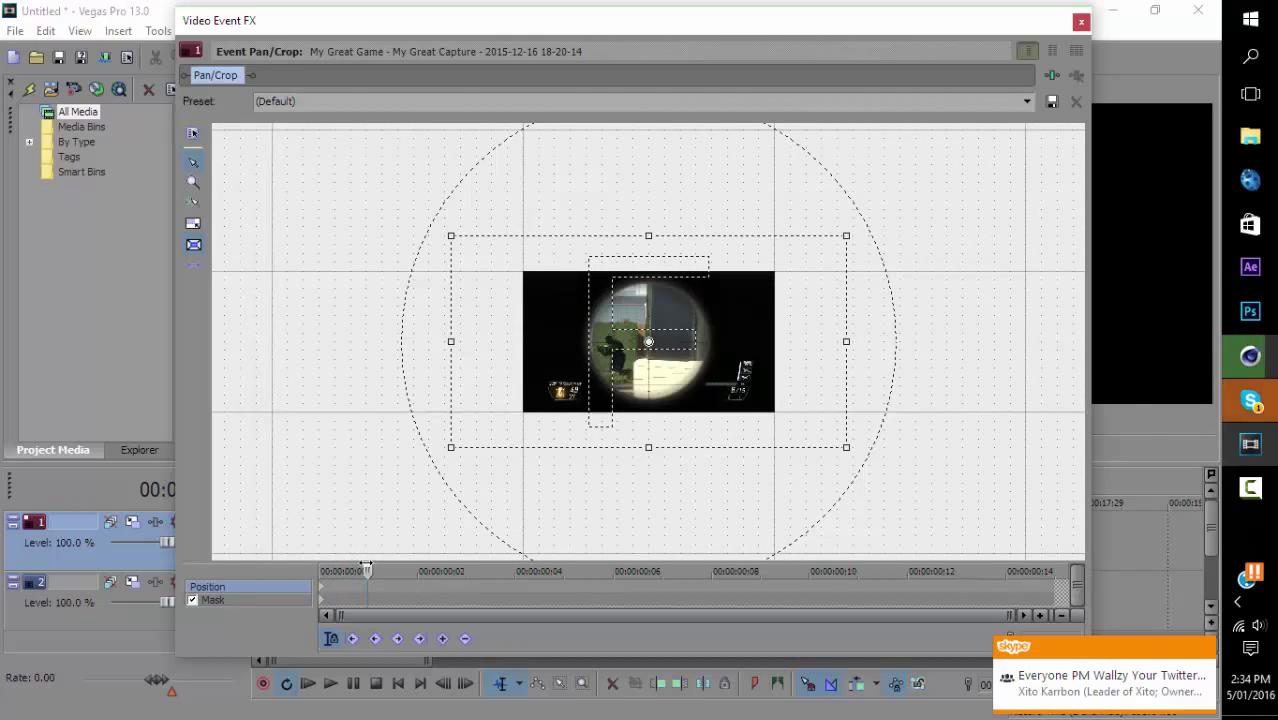
drag(668, 188, 721, 204)
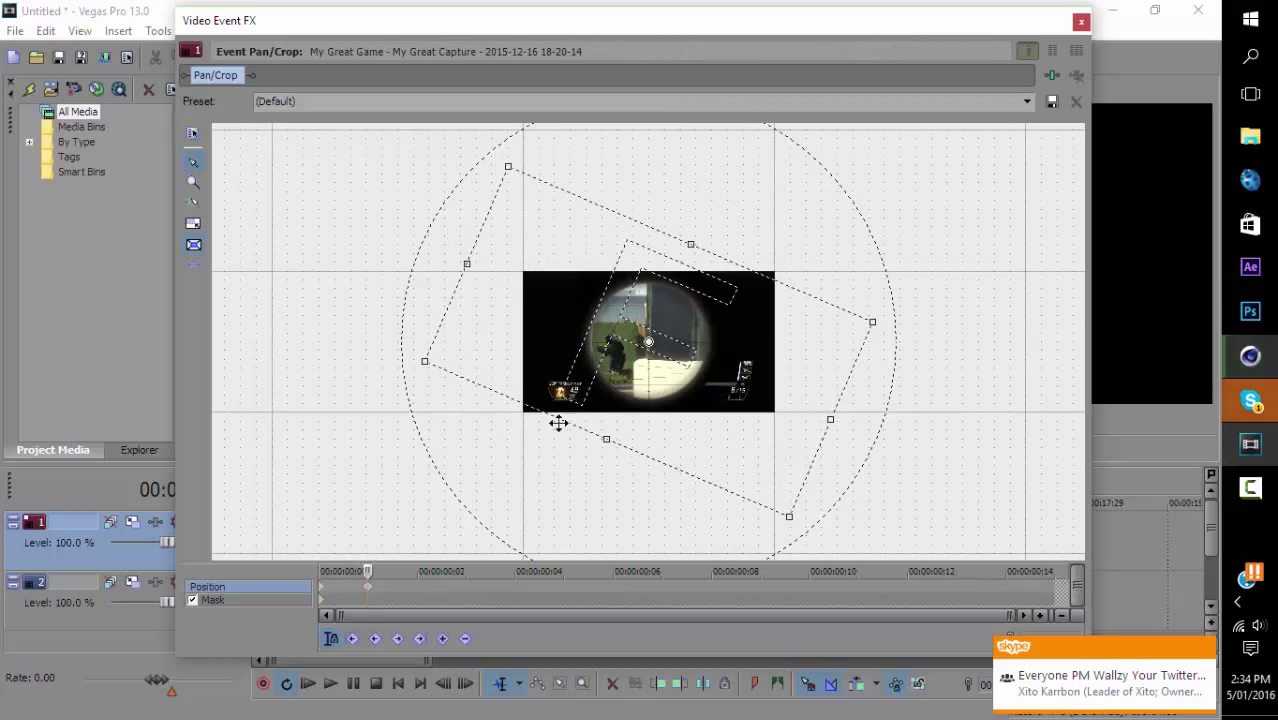
drag(368, 570, 417, 570)
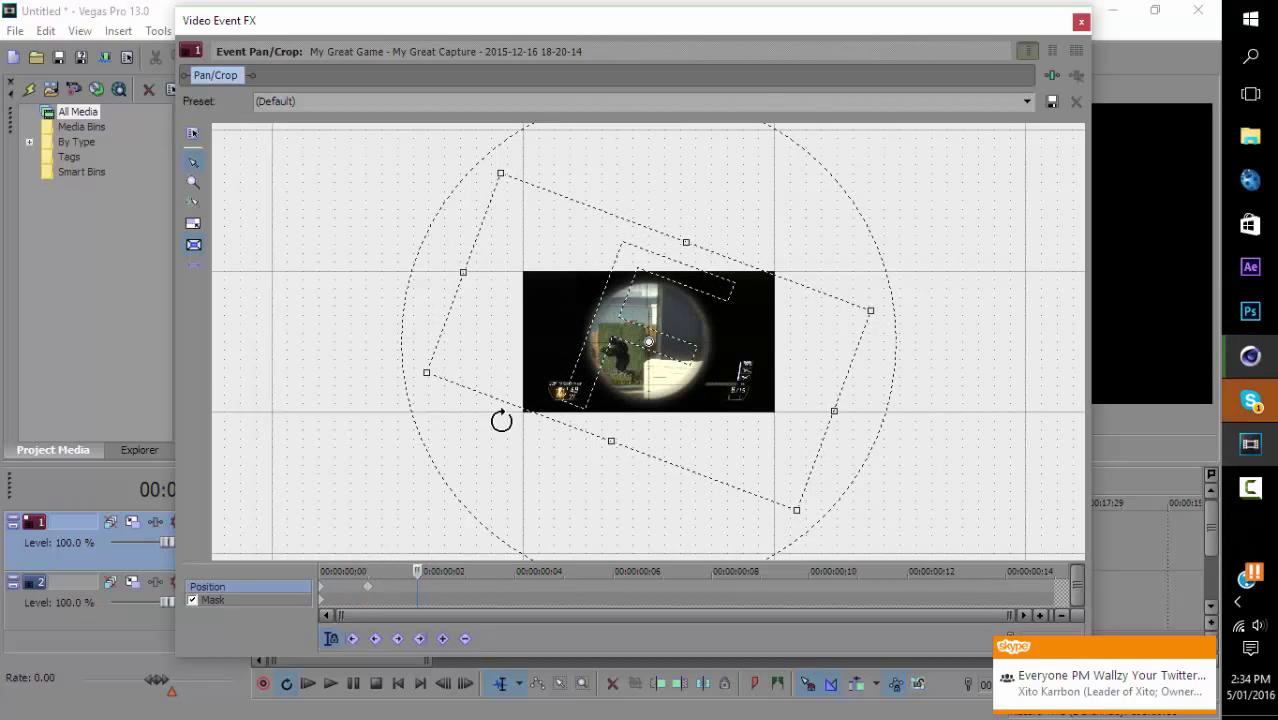
scroll(661, 433, down, 2)
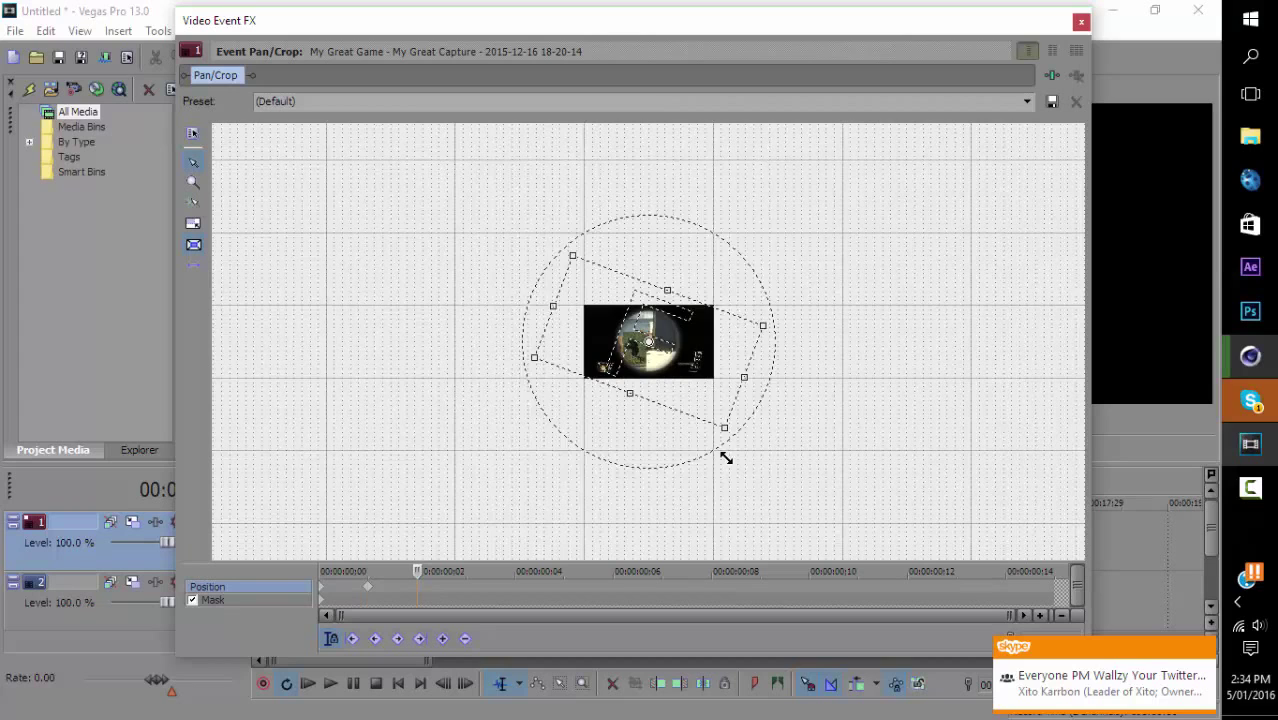
drag(727, 457, 733, 469)
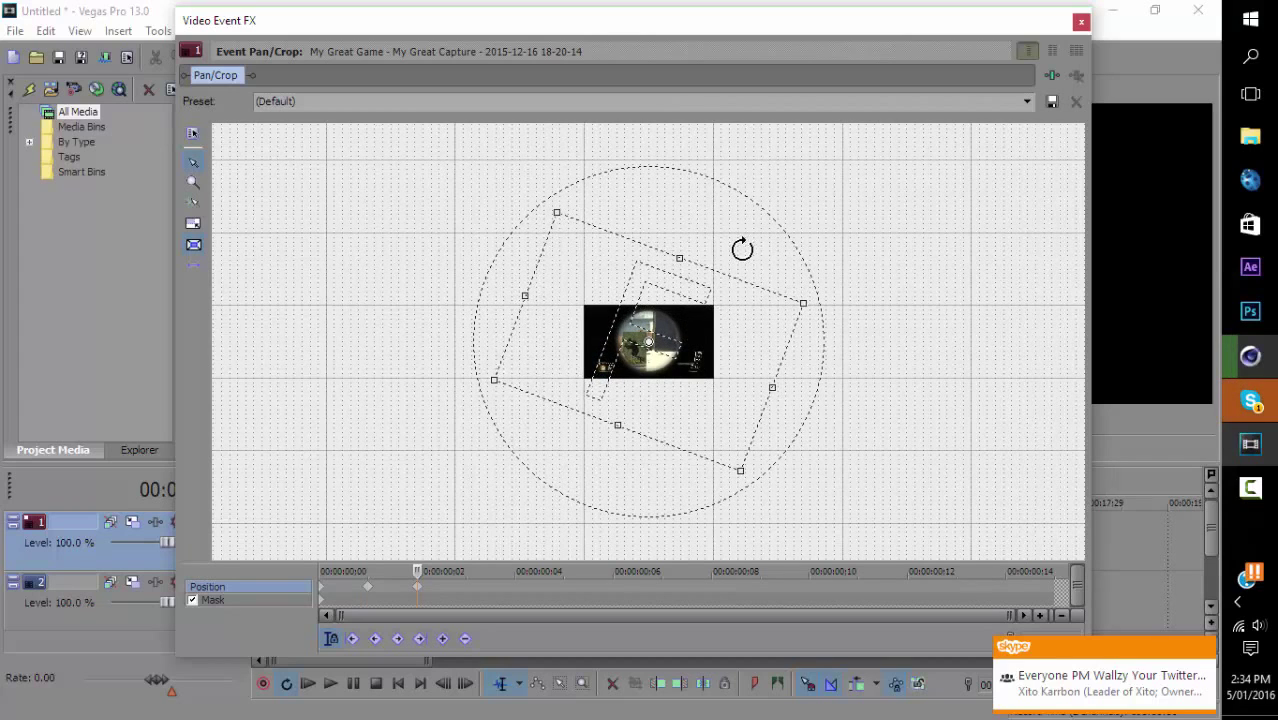
drag(742, 251, 590, 380)
Keyframe frames 3 and 4 with a larger crop area, rotating it about 30° at frame 4.
key(Right)
key(Right)
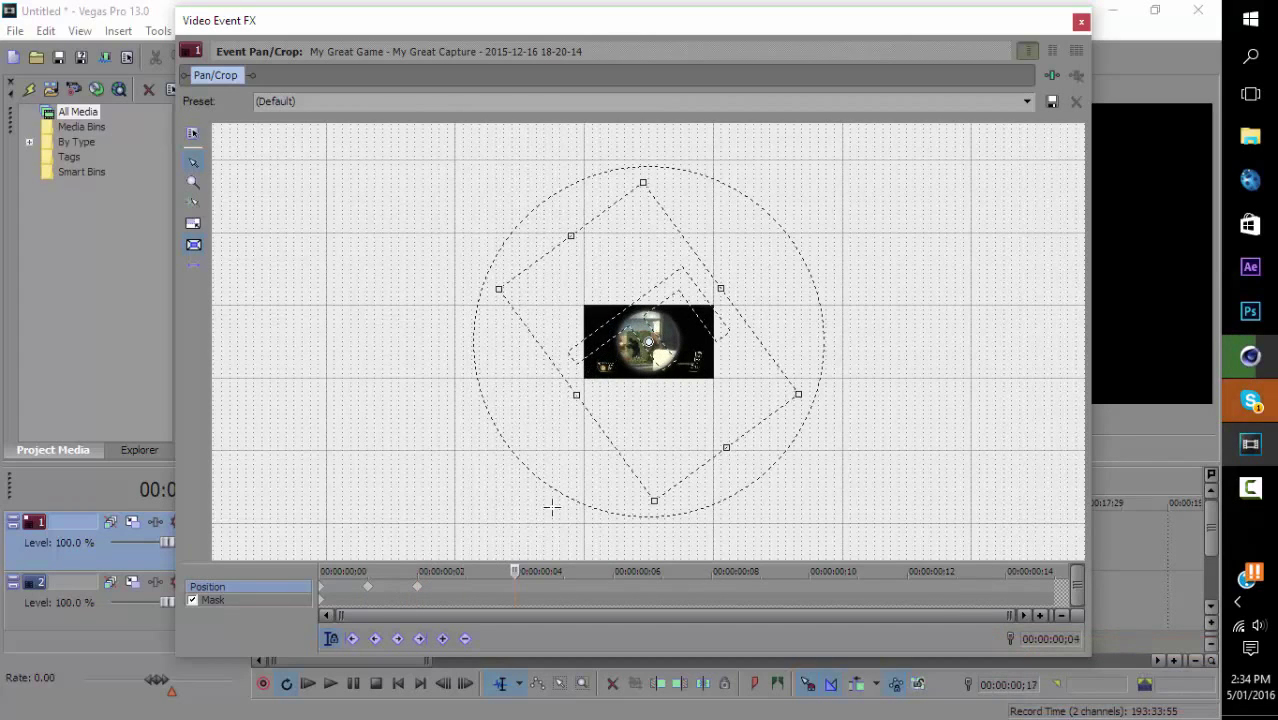
click(466, 571)
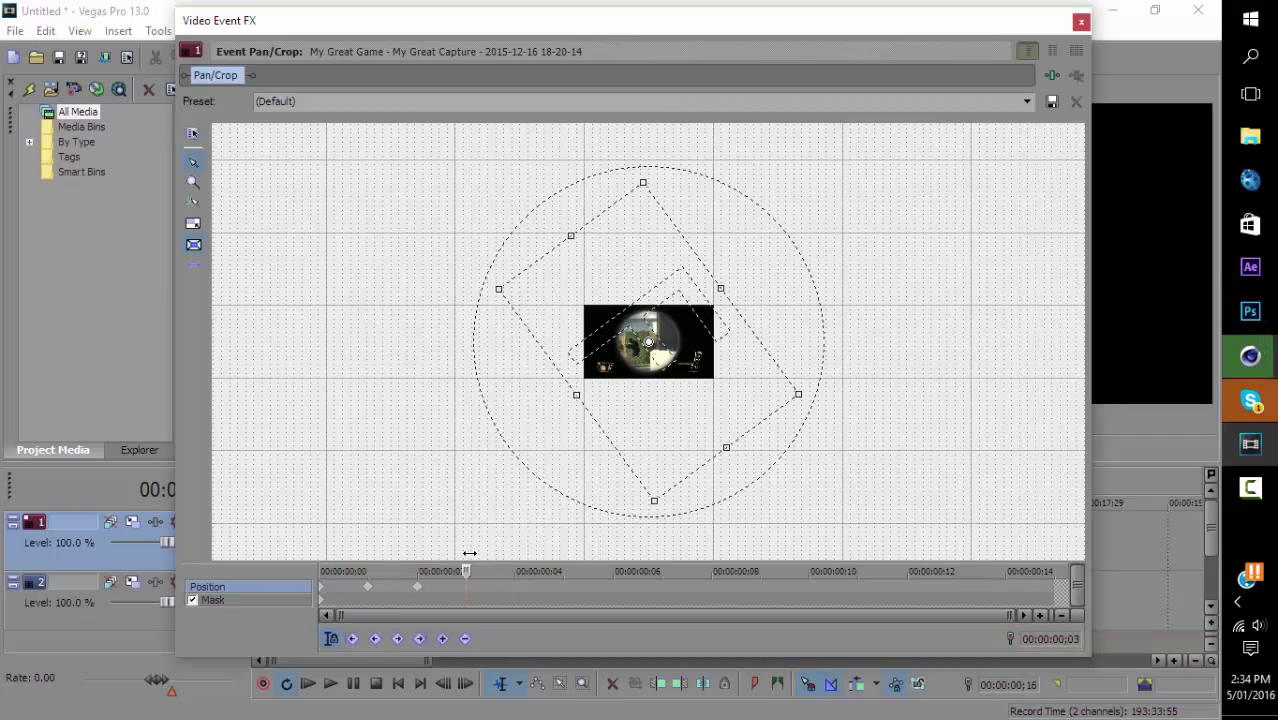
drag(653, 505, 625, 508)
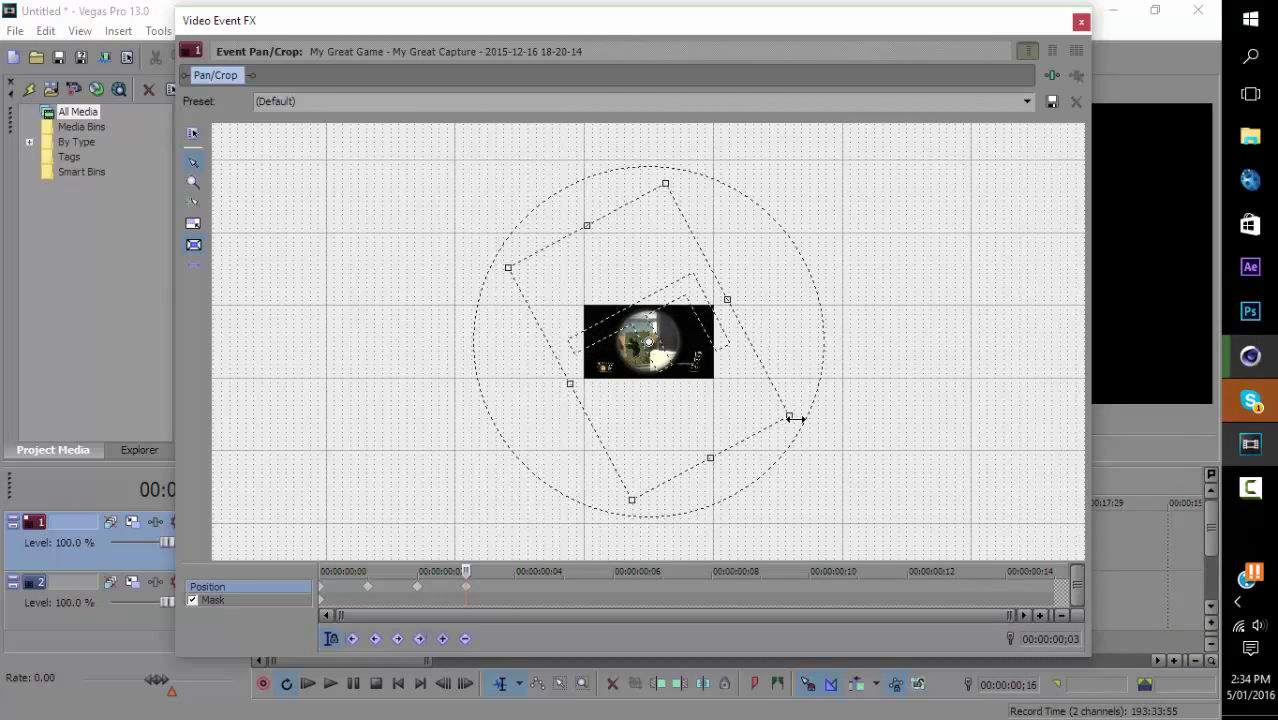
drag(795, 419, 819, 434)
drag(793, 277, 822, 357)
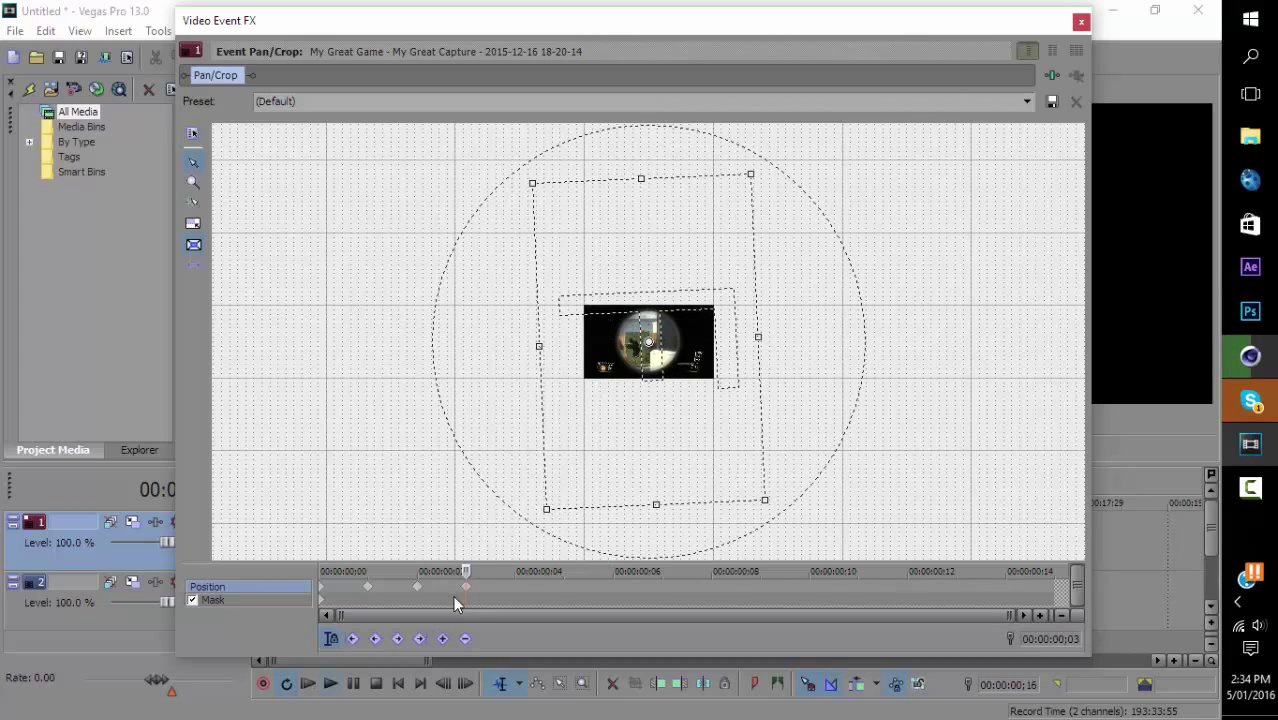
drag(469, 569, 507, 552)
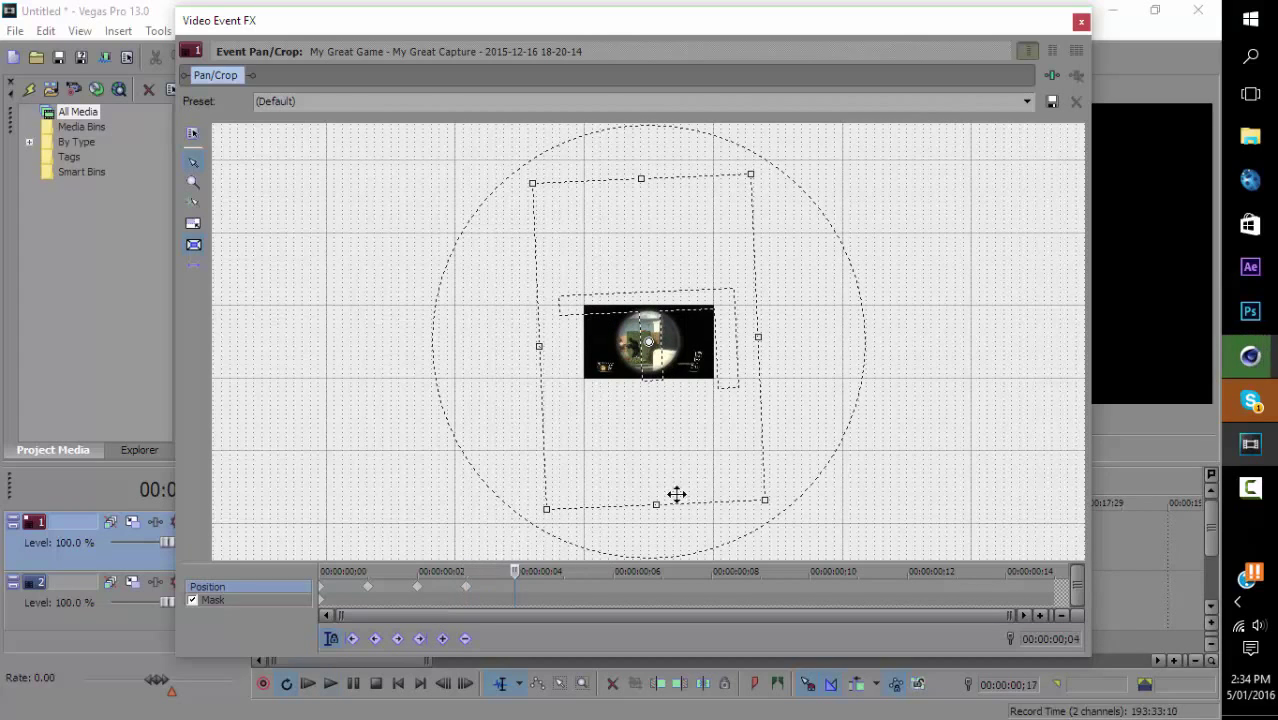
drag(542, 513, 452, 572)
drag(900, 349, 836, 451)
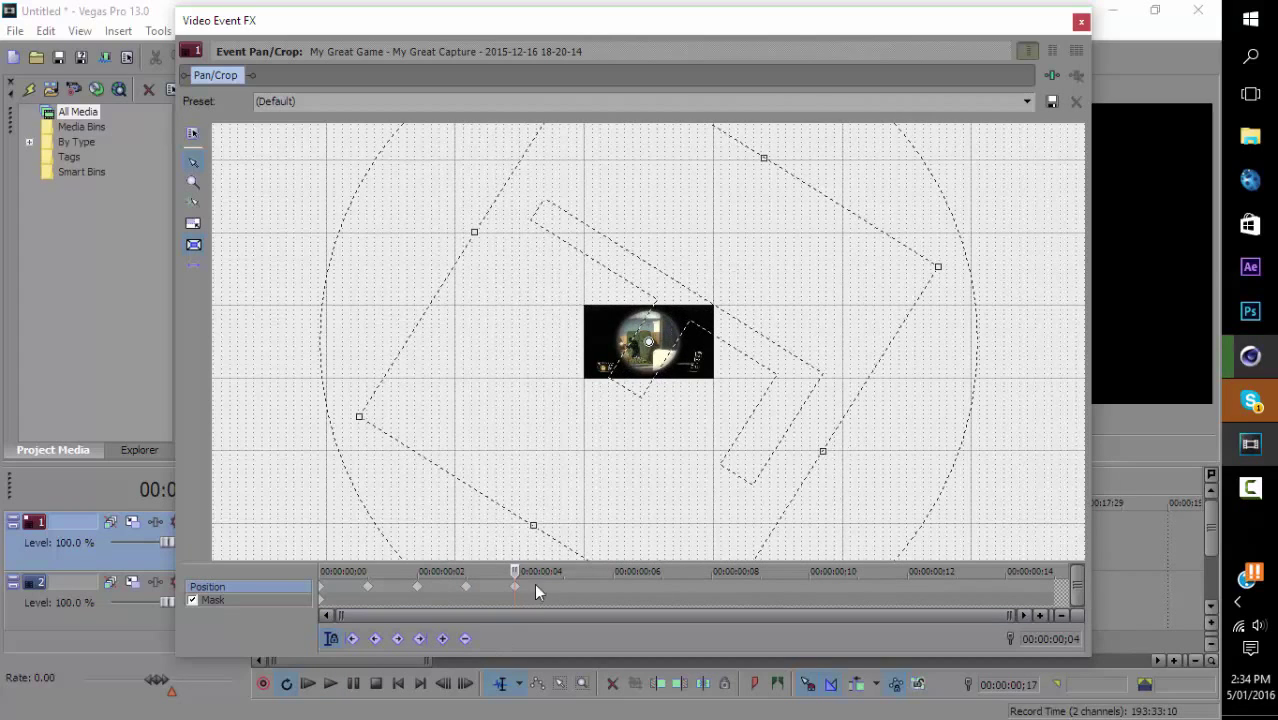
At frame 7, keyframe a shrunken, rotated crop area.
drag(515, 573, 661, 571)
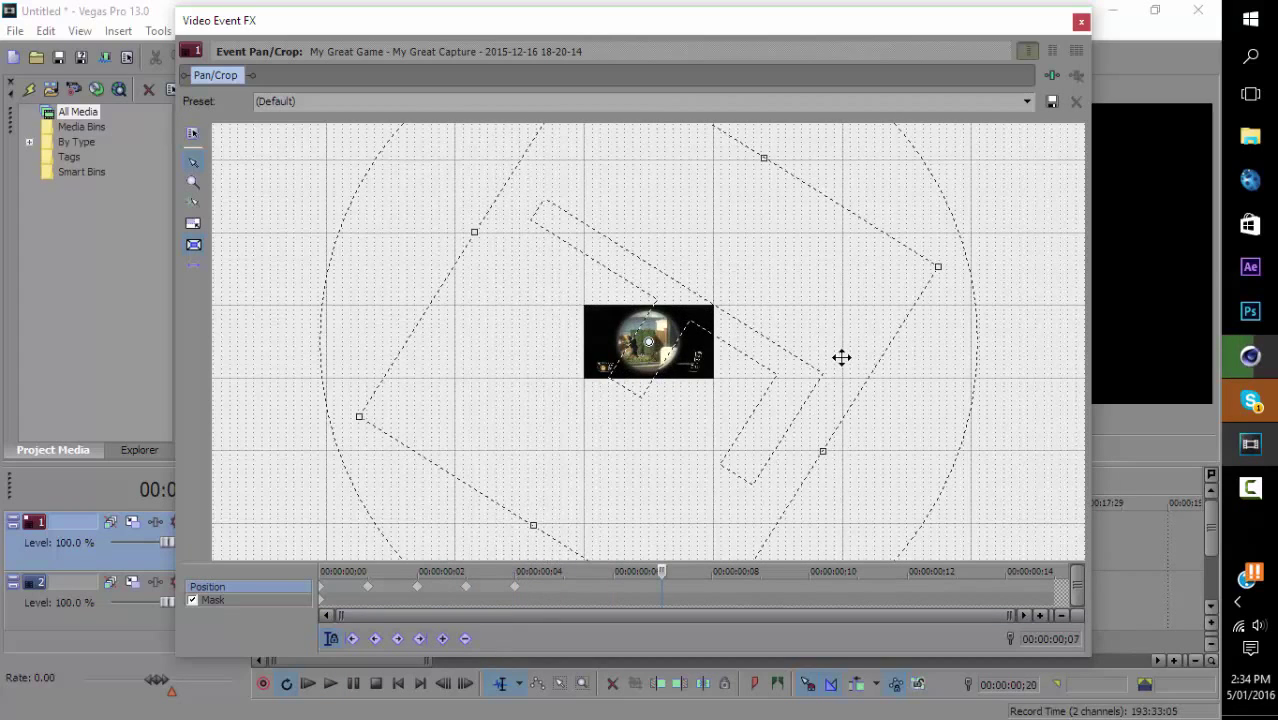
mouse_move(827, 308)
mouse_down()
mouse_move(765, 334)
mouse_move(850, 297)
mouse_up()
drag(824, 417, 636, 523)
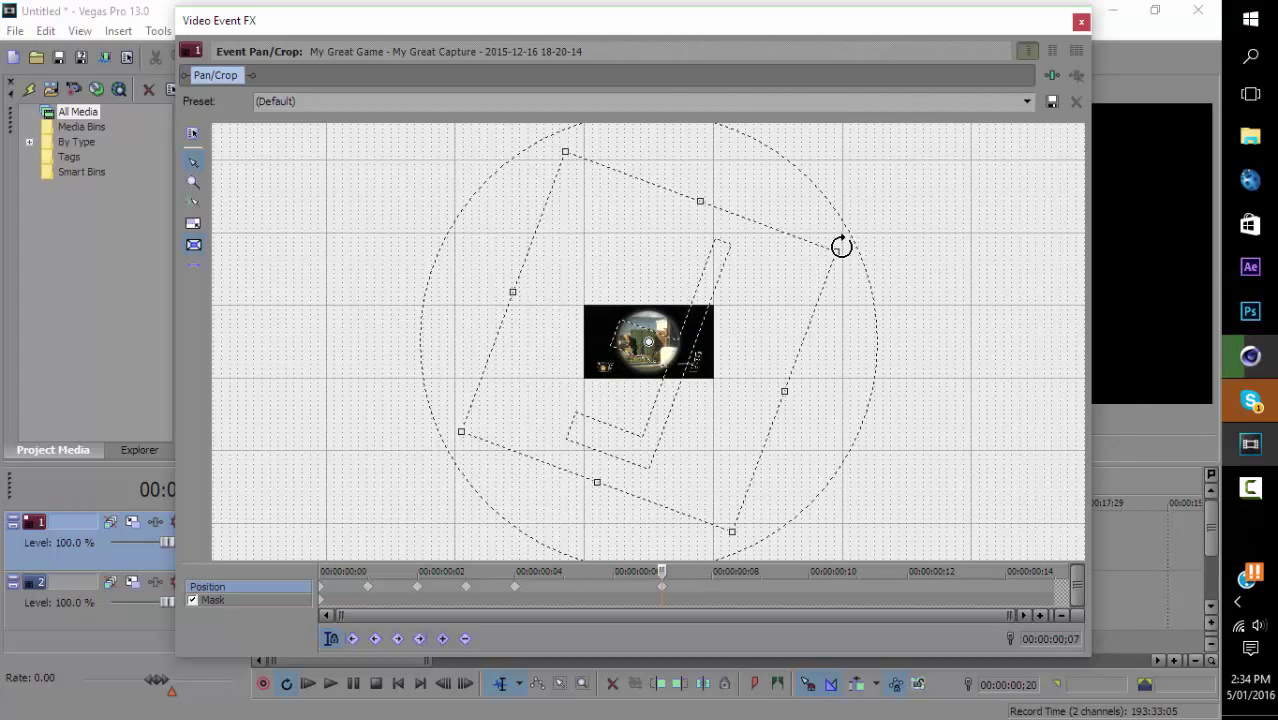
drag(832, 251, 796, 294)
drag(765, 225, 691, 500)
Shrink the crop area at frames 10 and 13, rotating it nearly level by frame 13.
key(Right)
key(Right)
key(Right)
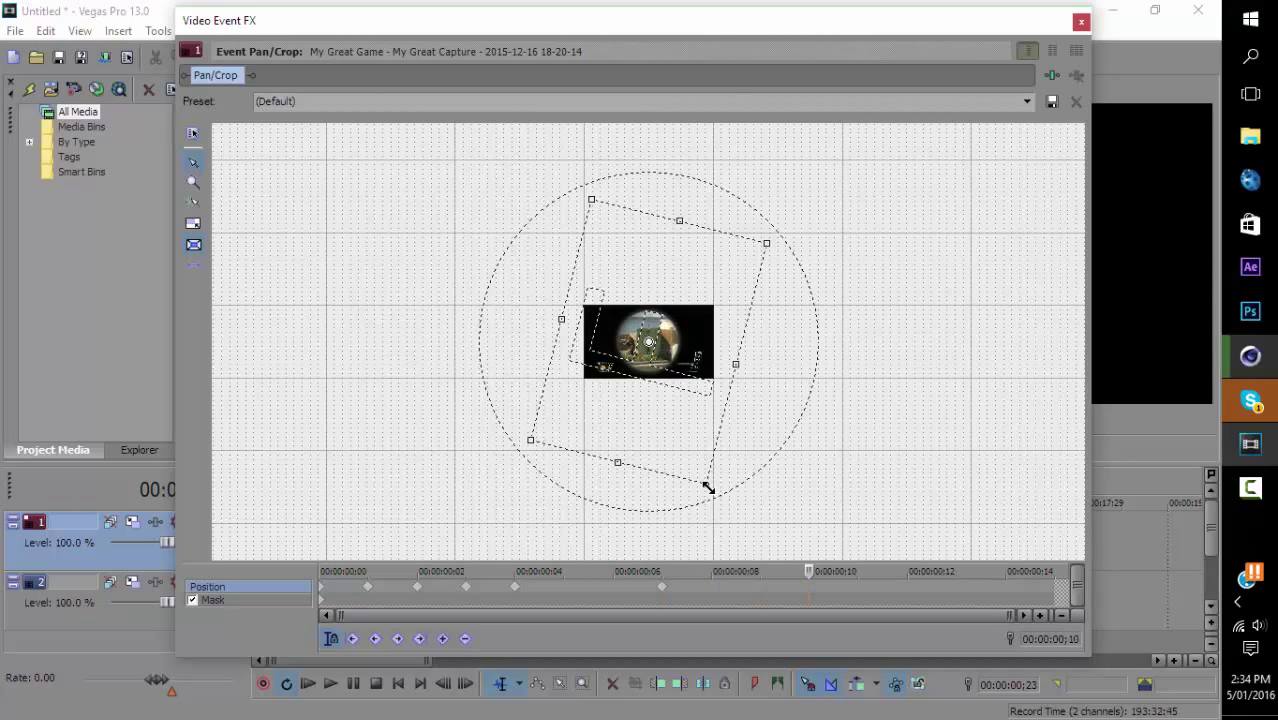
drag(703, 483, 693, 451)
drag(767, 379, 696, 486)
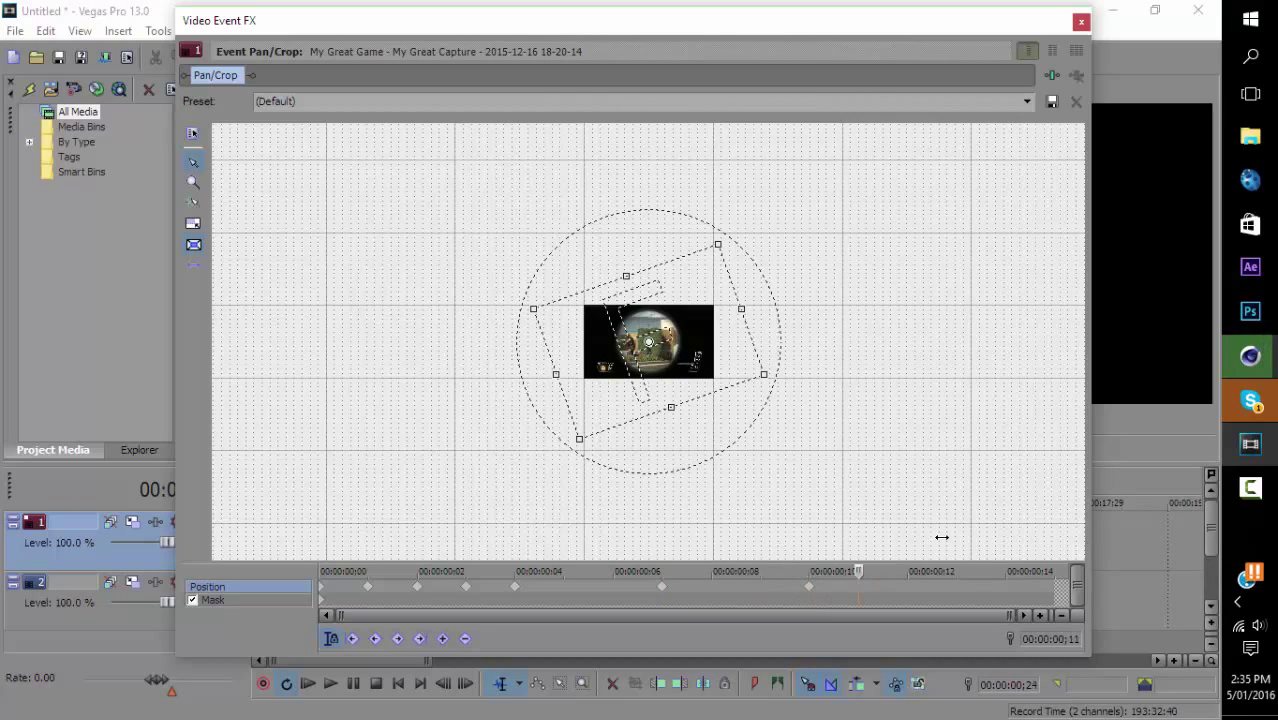
key(Right)
key(Right)
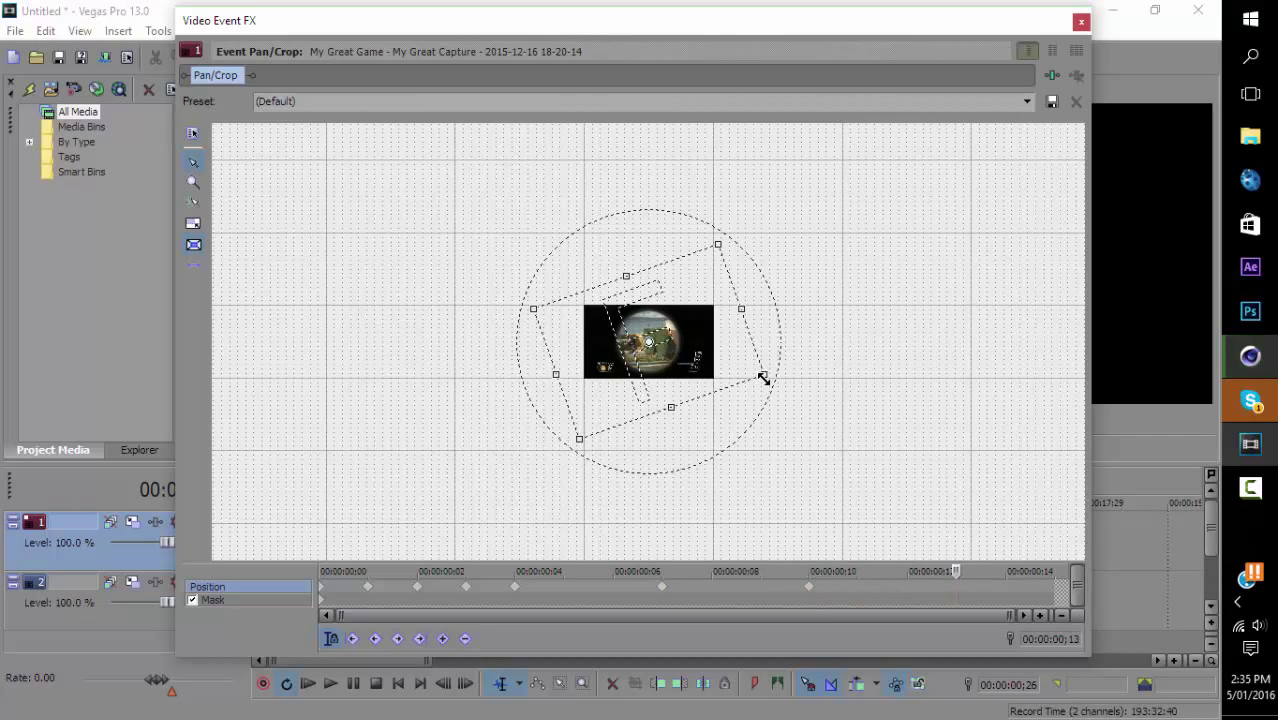
drag(763, 378, 765, 405)
drag(665, 434, 641, 438)
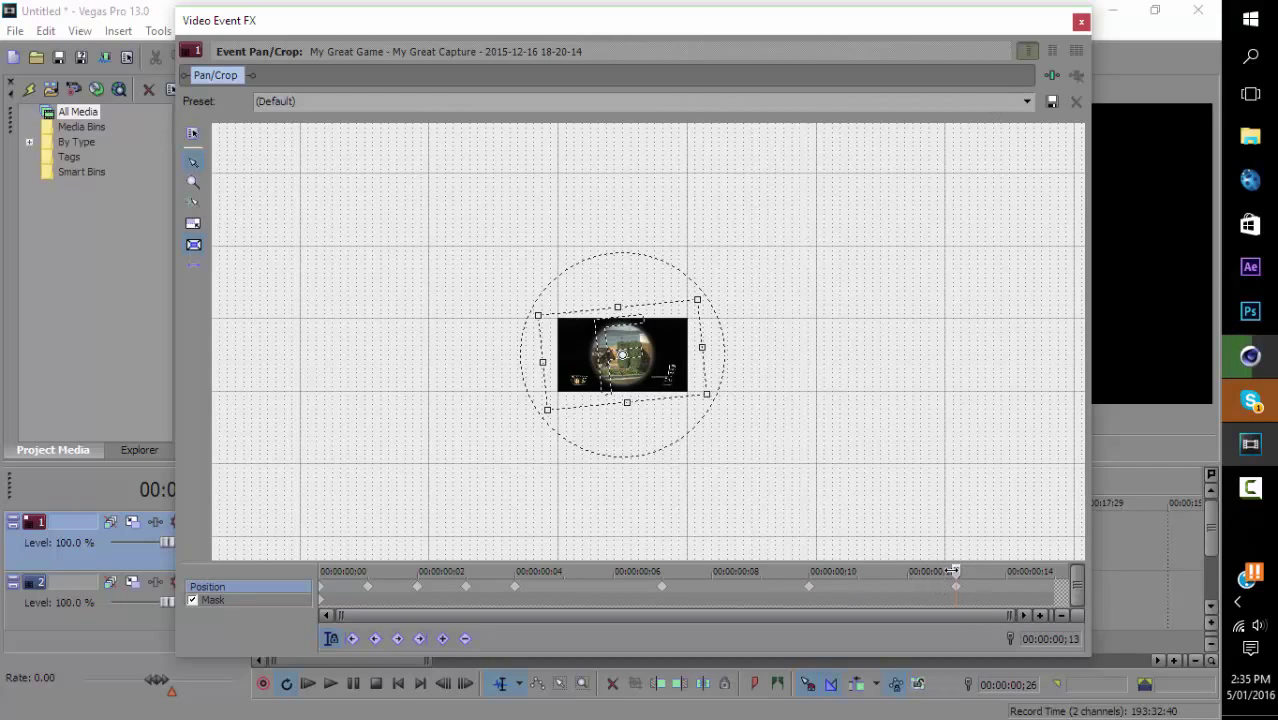
Keep the (Default) preset and close the Pan/Crop editor.
click(1027, 101)
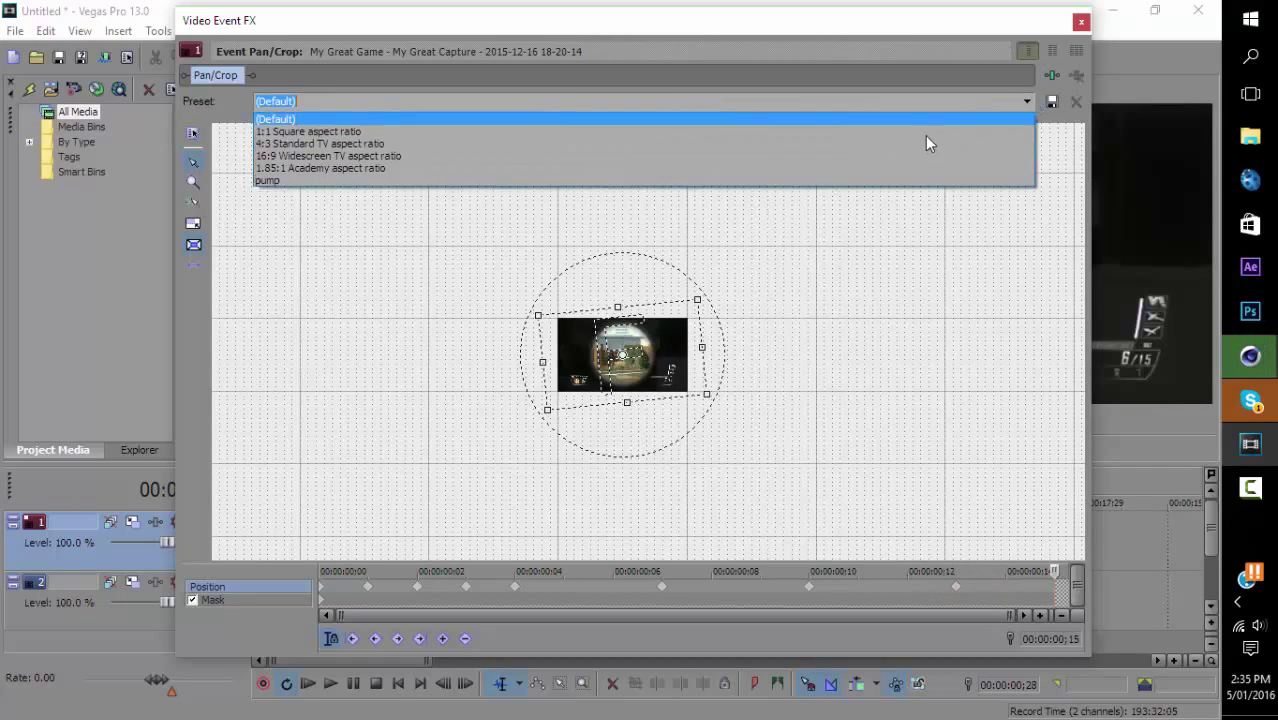
click(903, 115)
click(1081, 21)
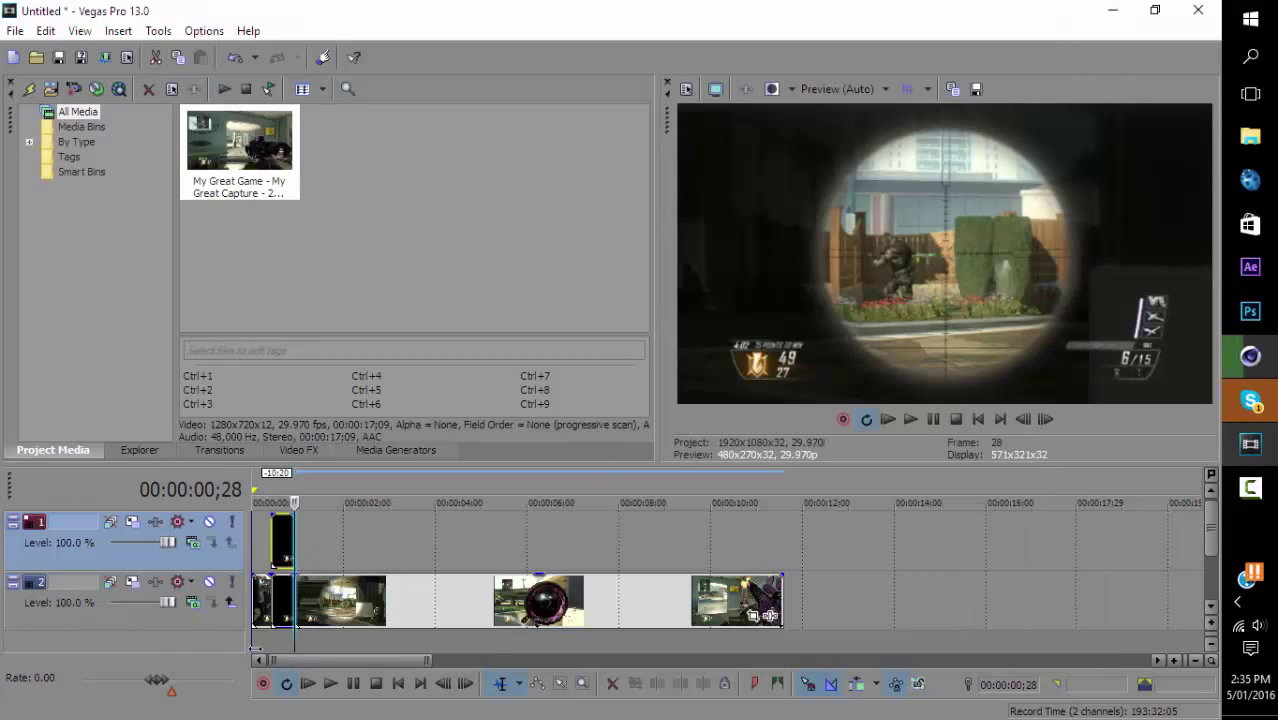
Play the project from the start, stop, and scrub back to frame 13.
key(Home)
click(911, 417)
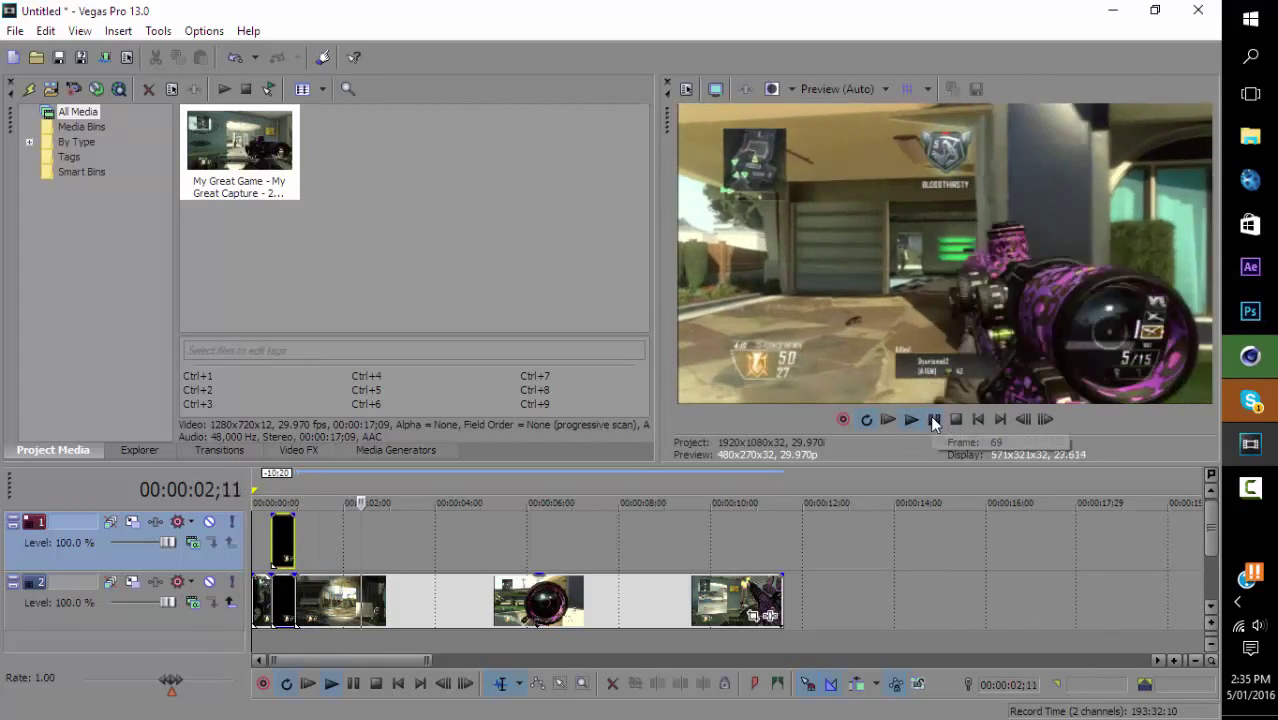
click(932, 419)
drag(366, 548, 281, 557)
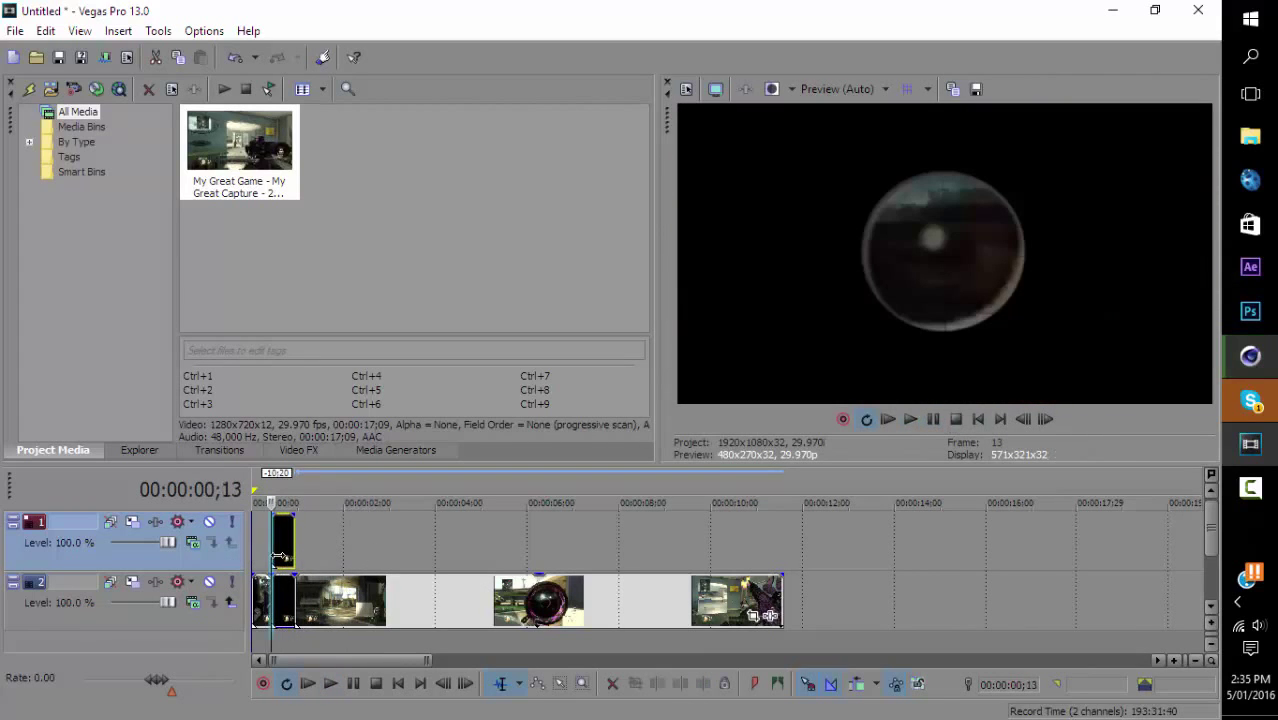
Add a Gradient test pattern from Media Generators to the timeline and close its settings.
click(396, 450)
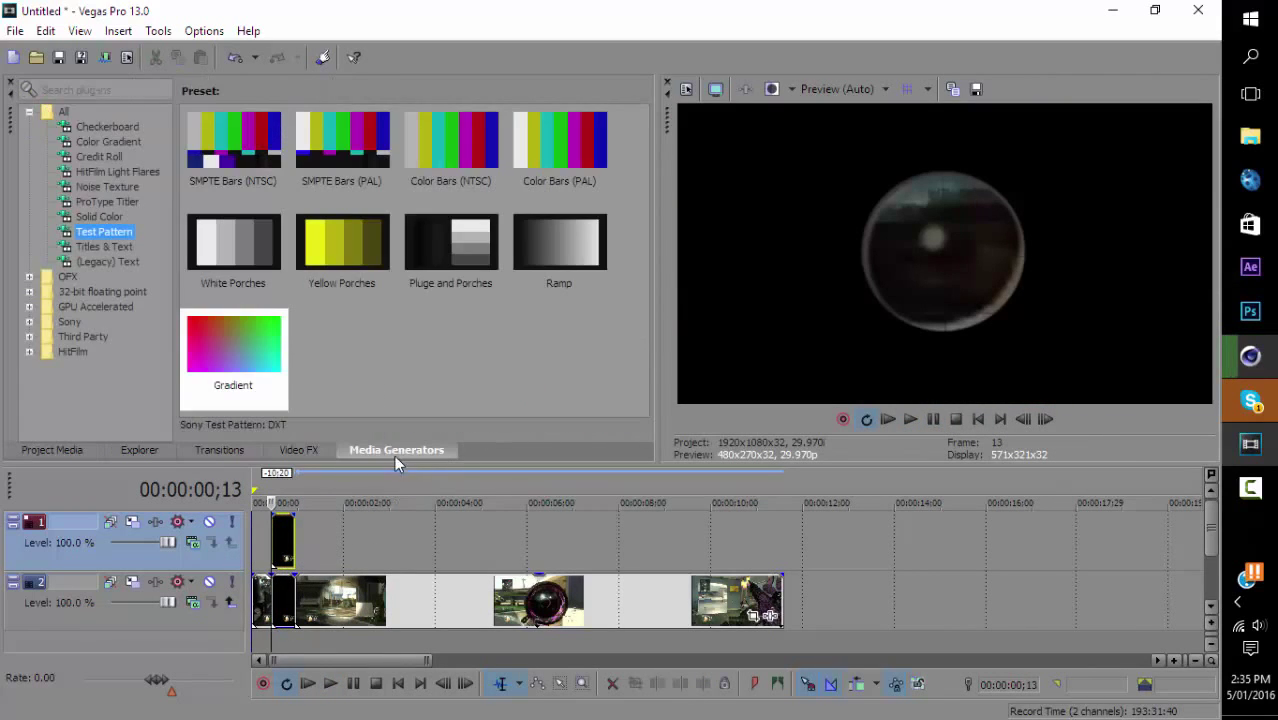
drag(242, 366, 328, 698)
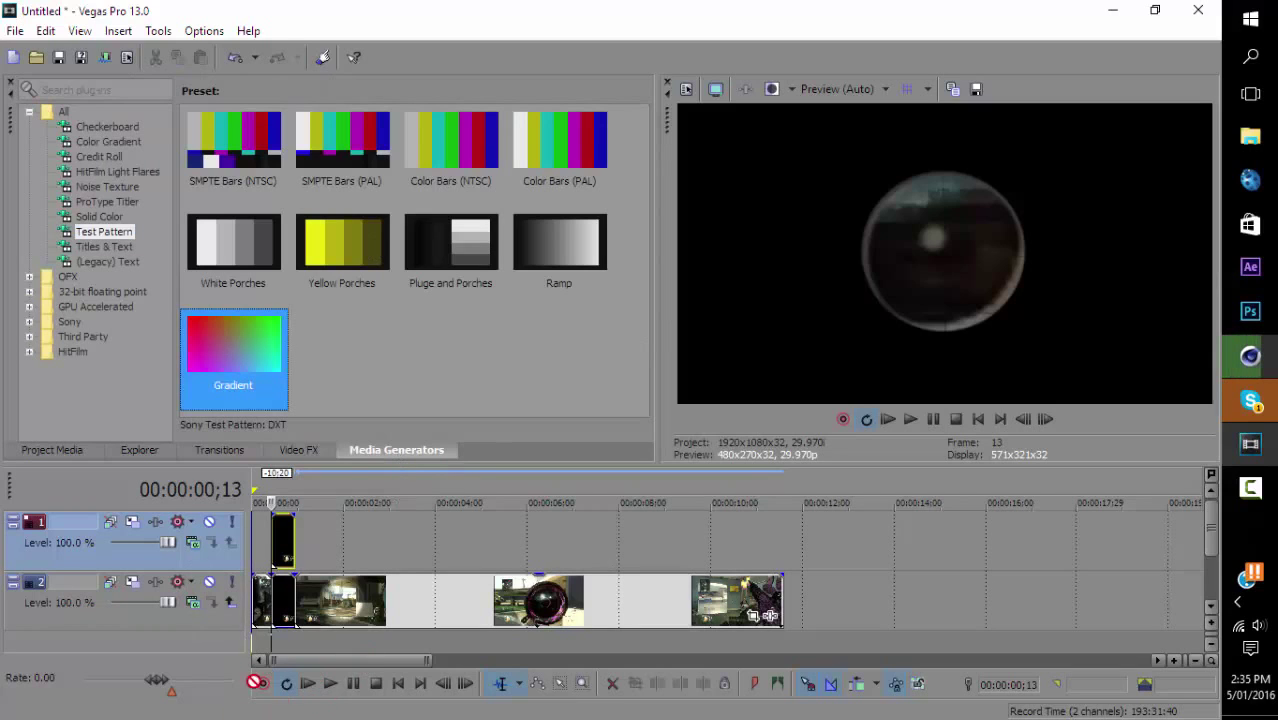
drag(287, 656, 327, 545)
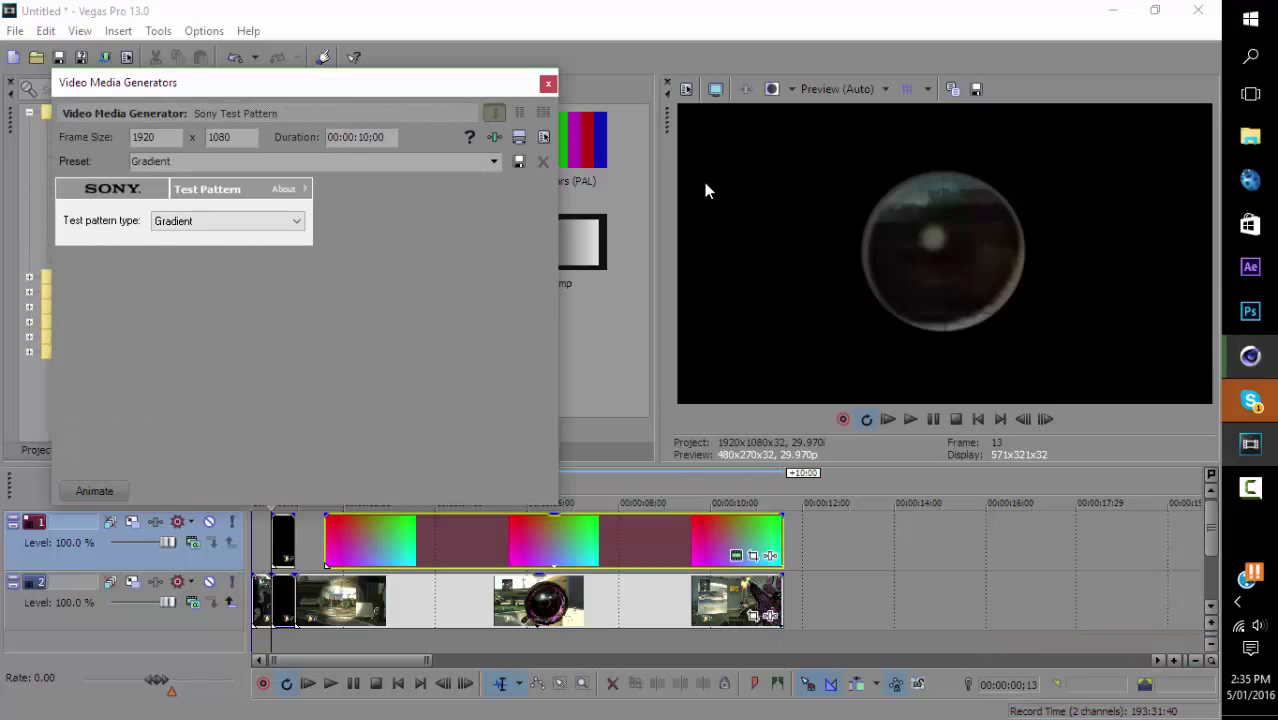
click(548, 83)
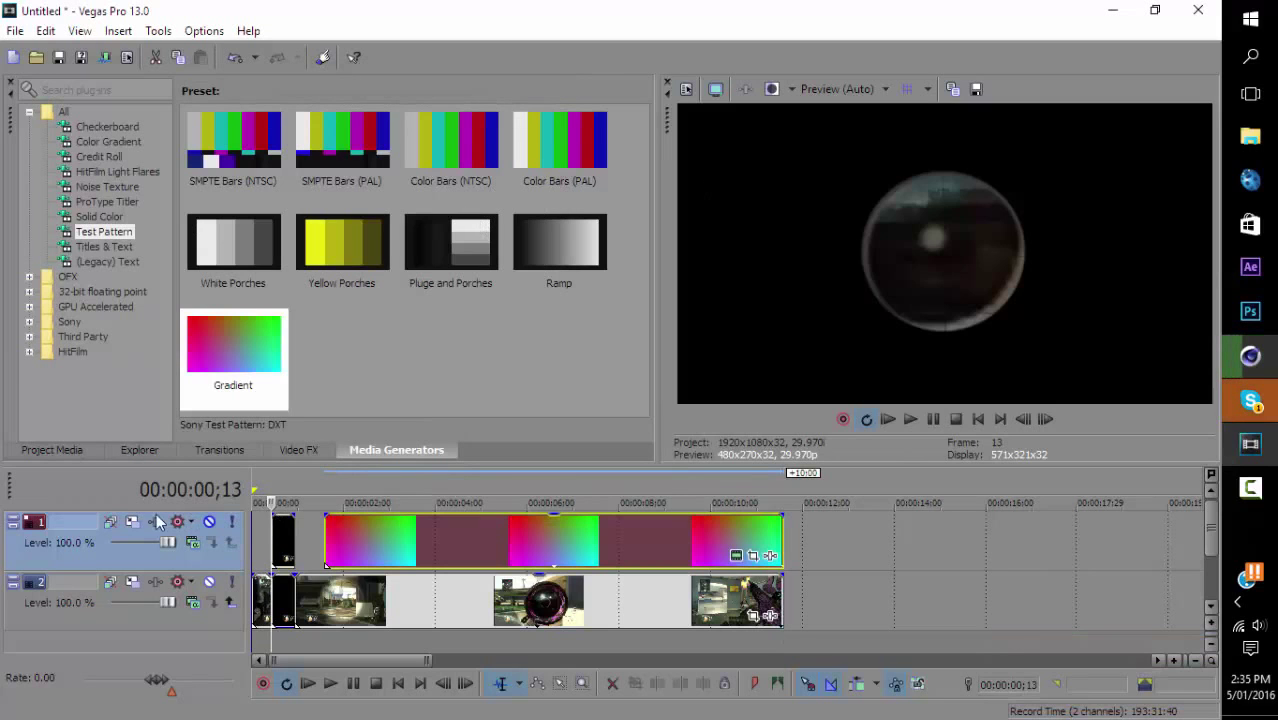
Insert a top video track for the scope clip, trim the gradient beneath it to match, and play.
right_click(111, 641)
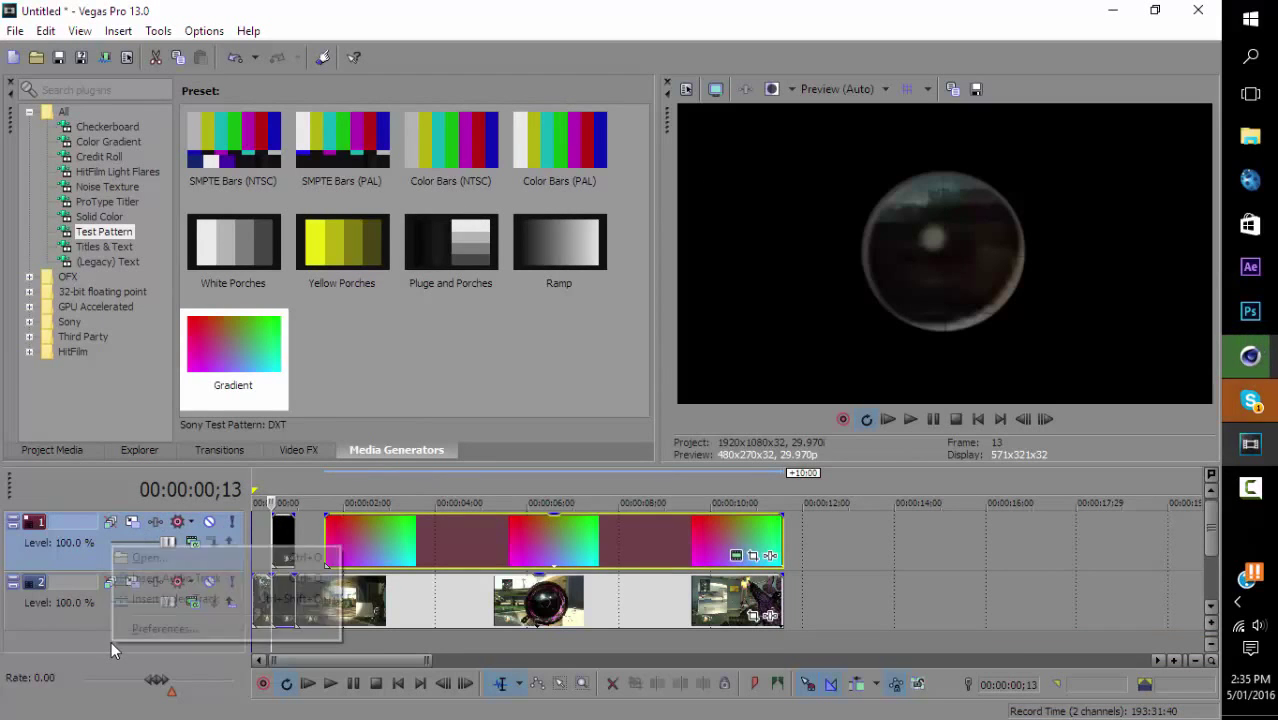
click(168, 598)
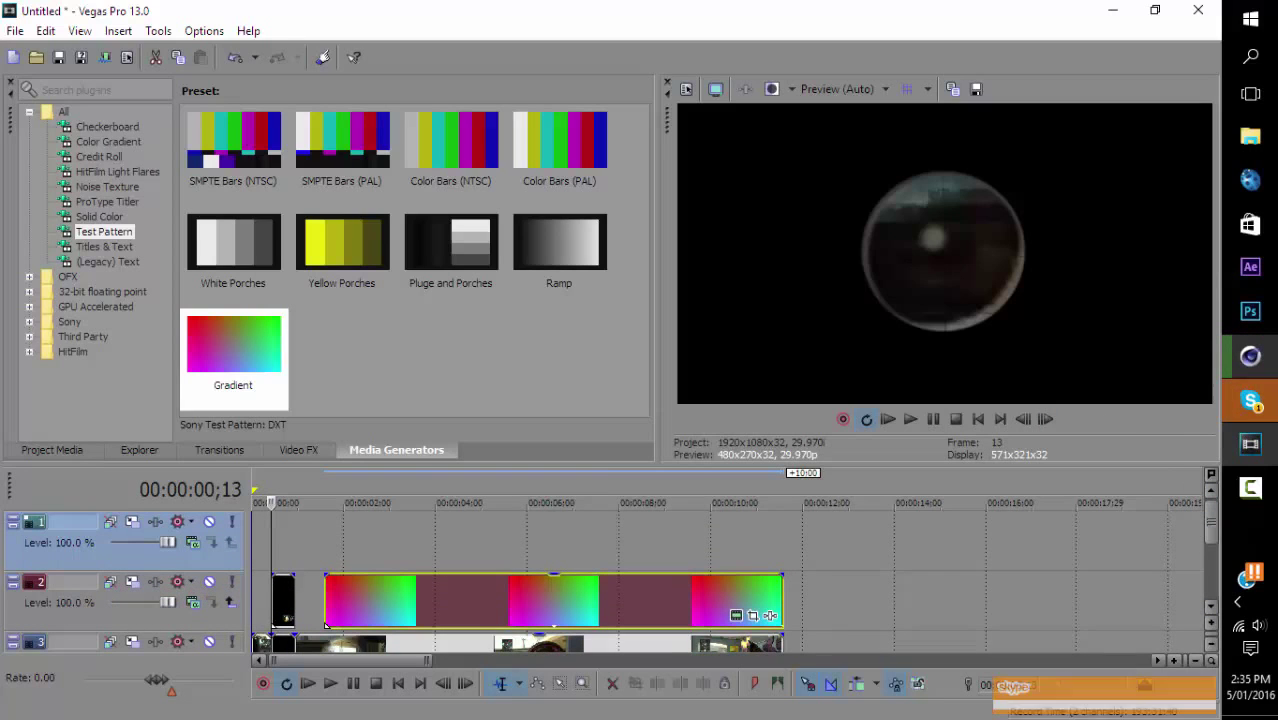
drag(287, 612, 297, 556)
drag(405, 615, 346, 615)
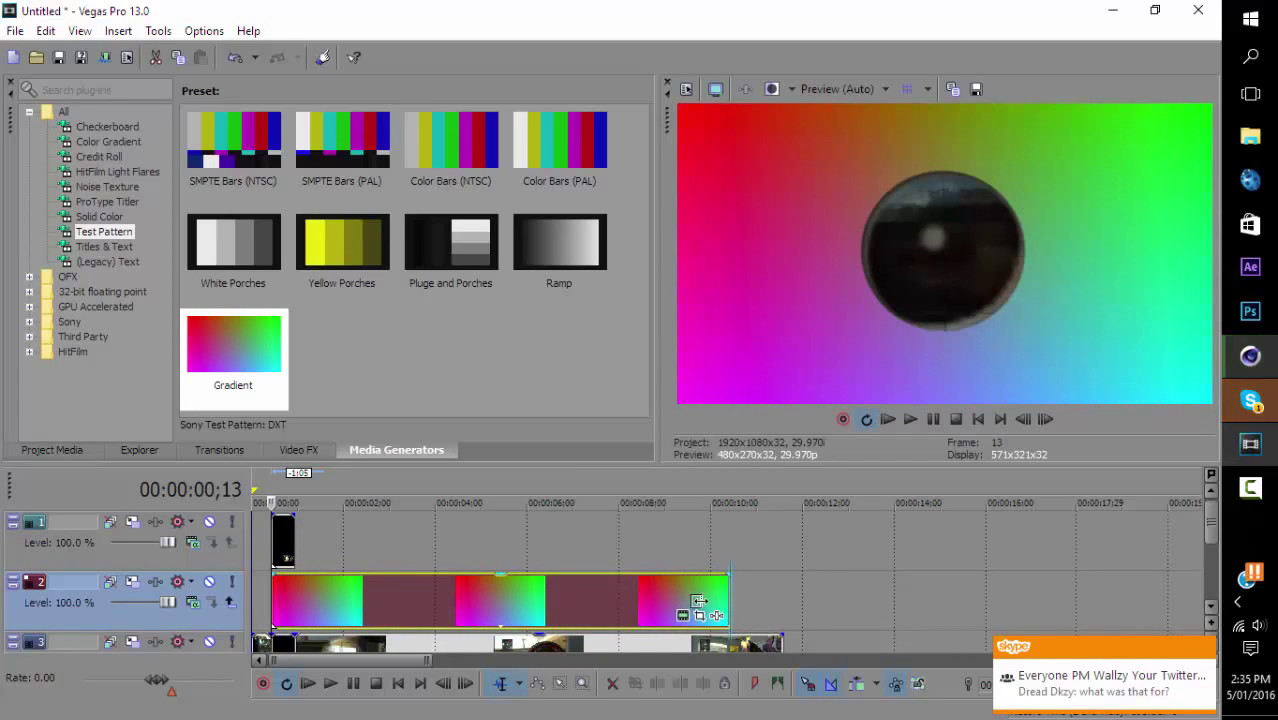
drag(728, 600, 294, 600)
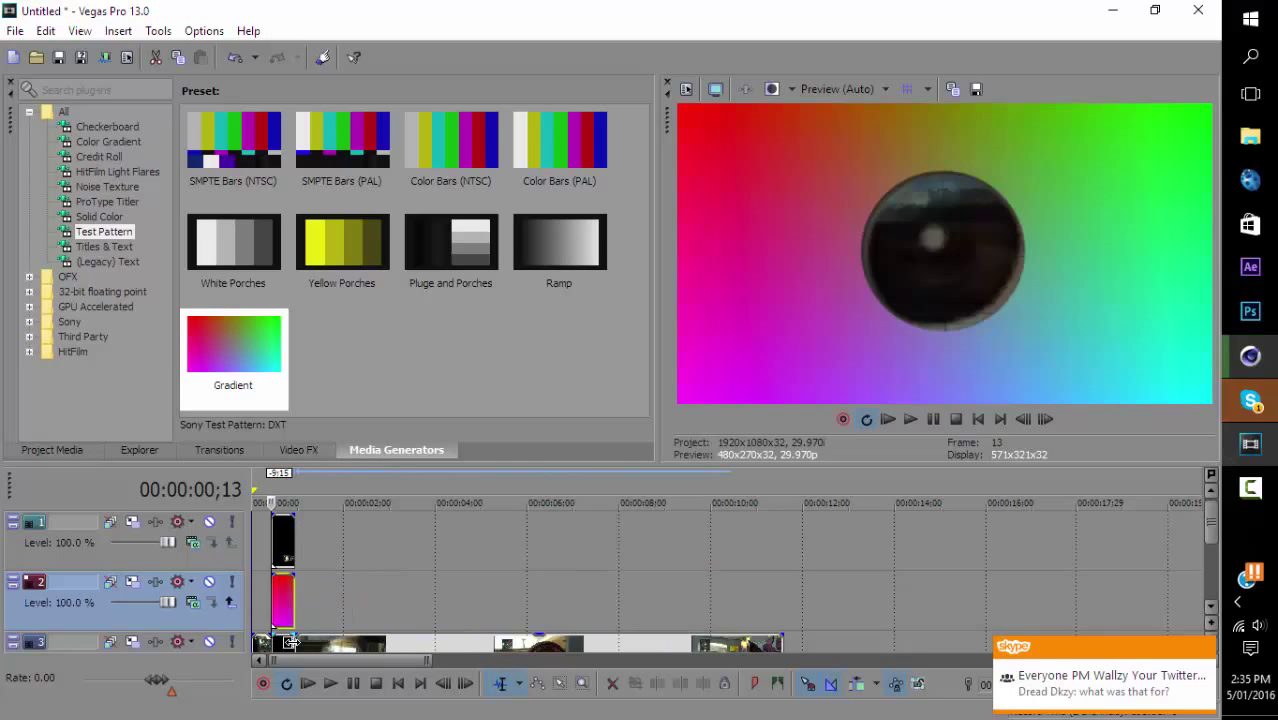
click(907, 415)
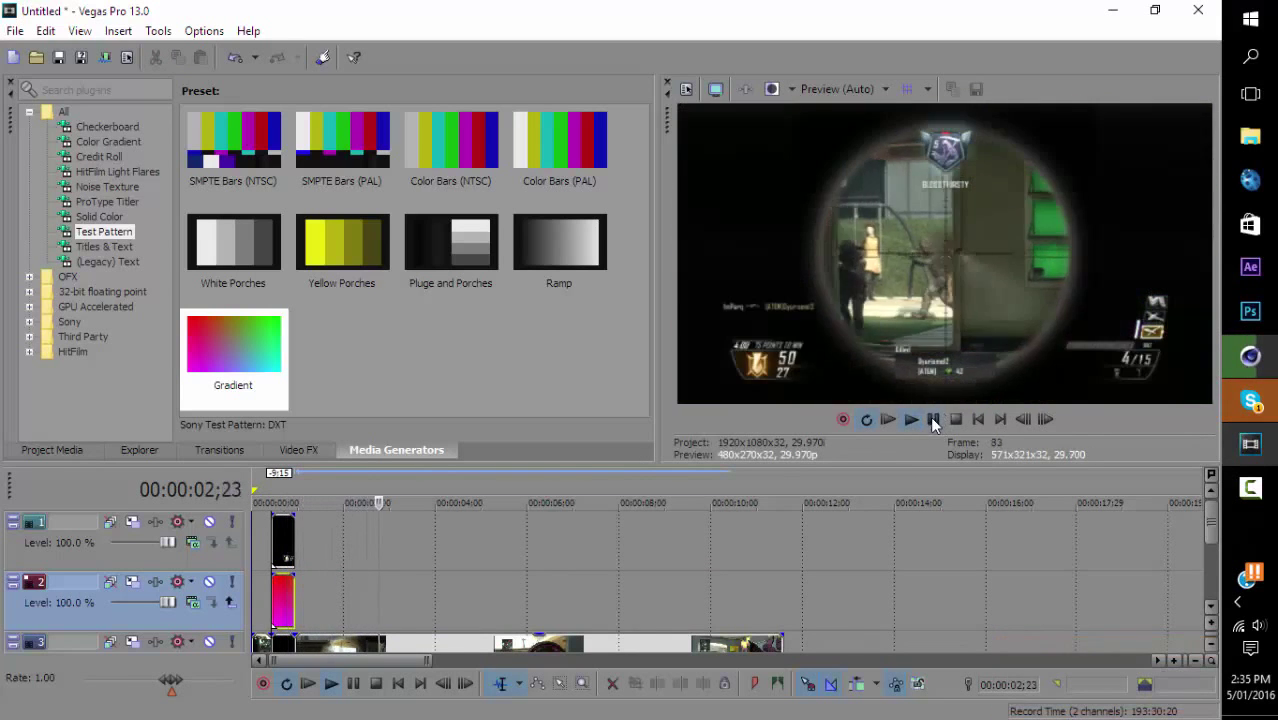
click(933, 419)
click(980, 420)
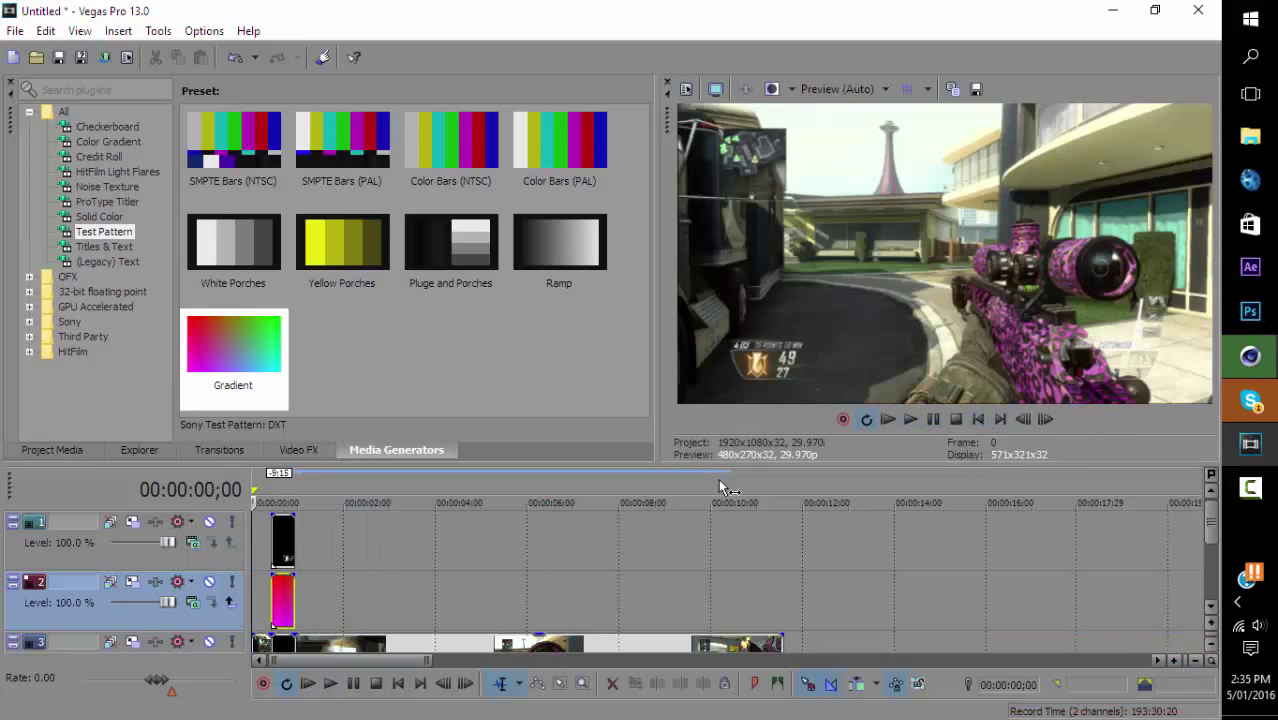
click(911, 415)
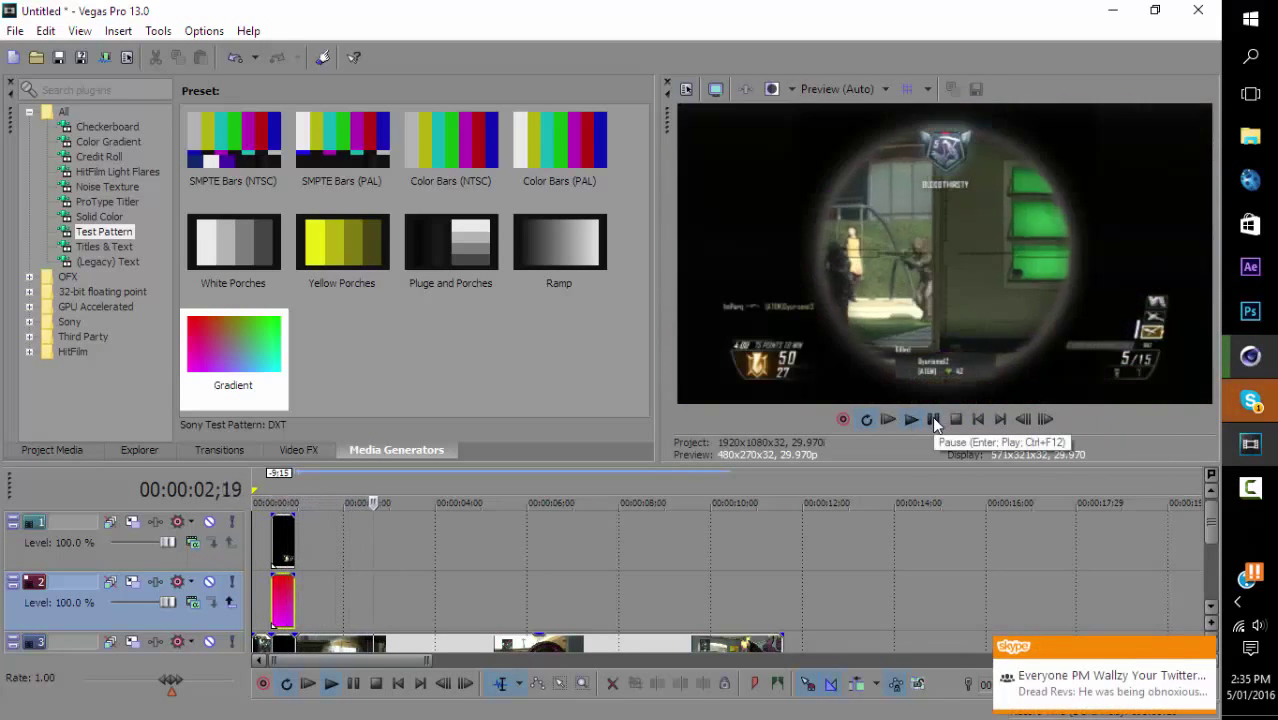
click(934, 421)
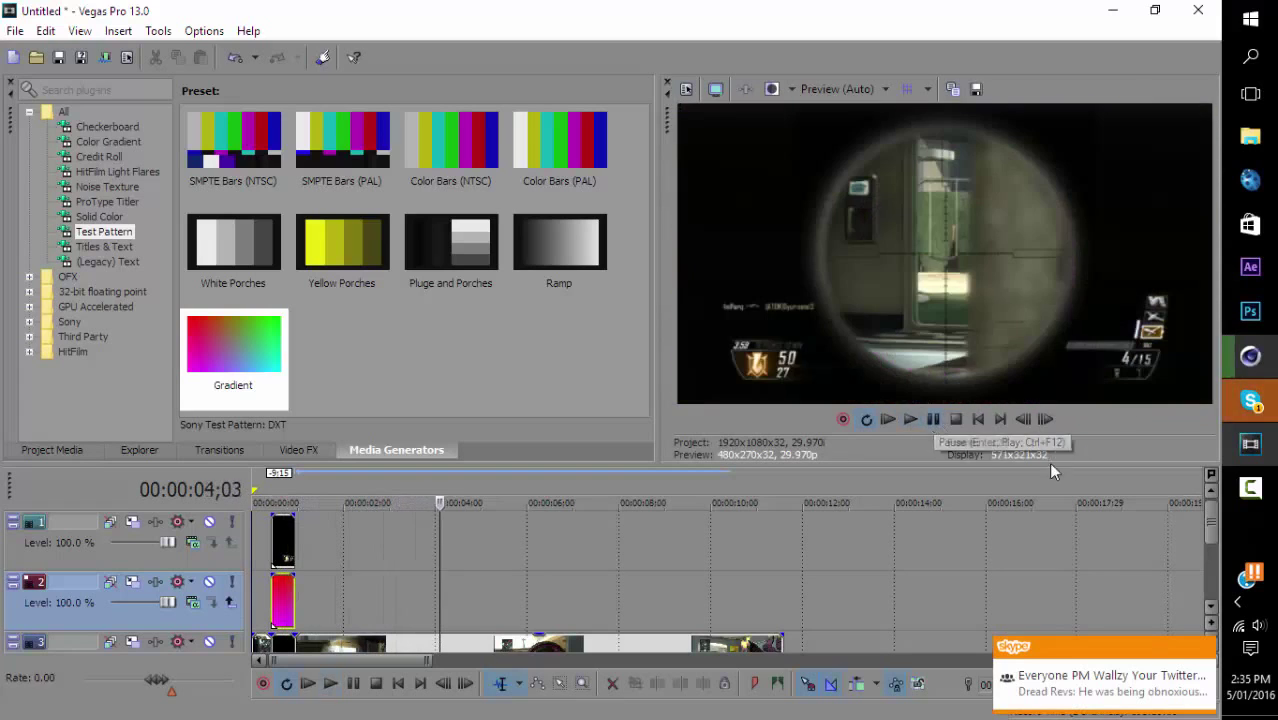
click(1206, 649)
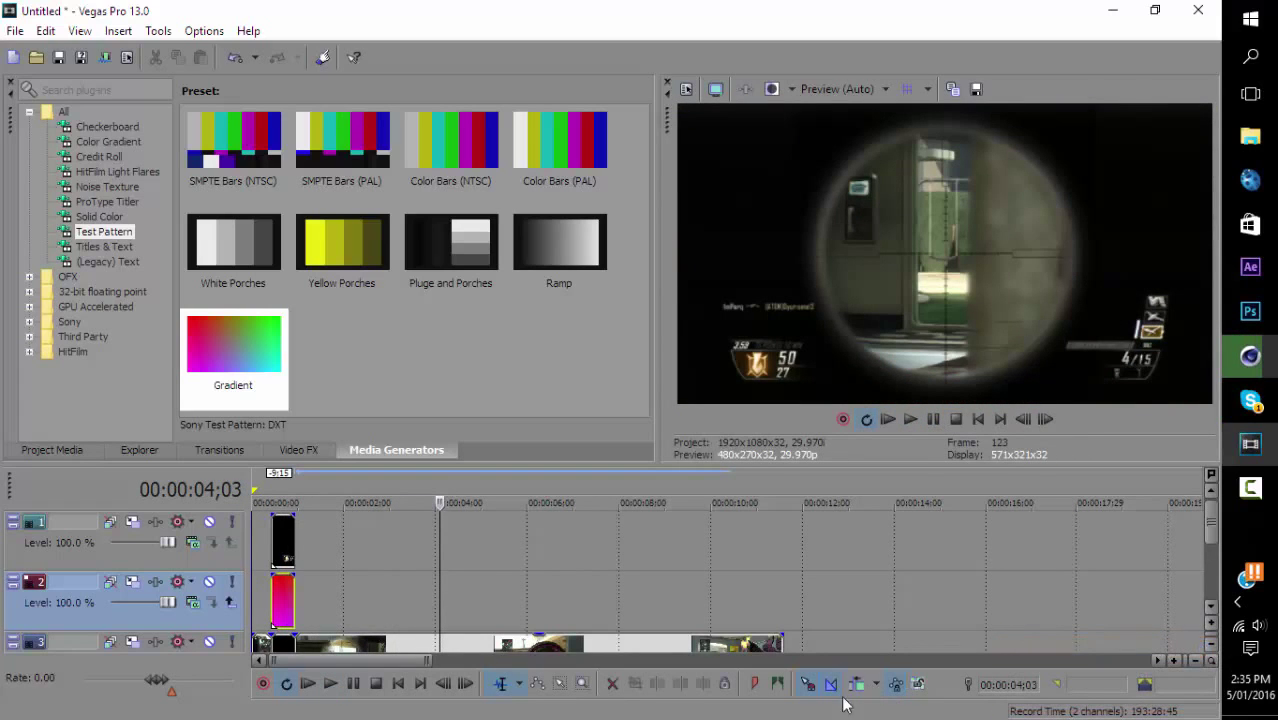